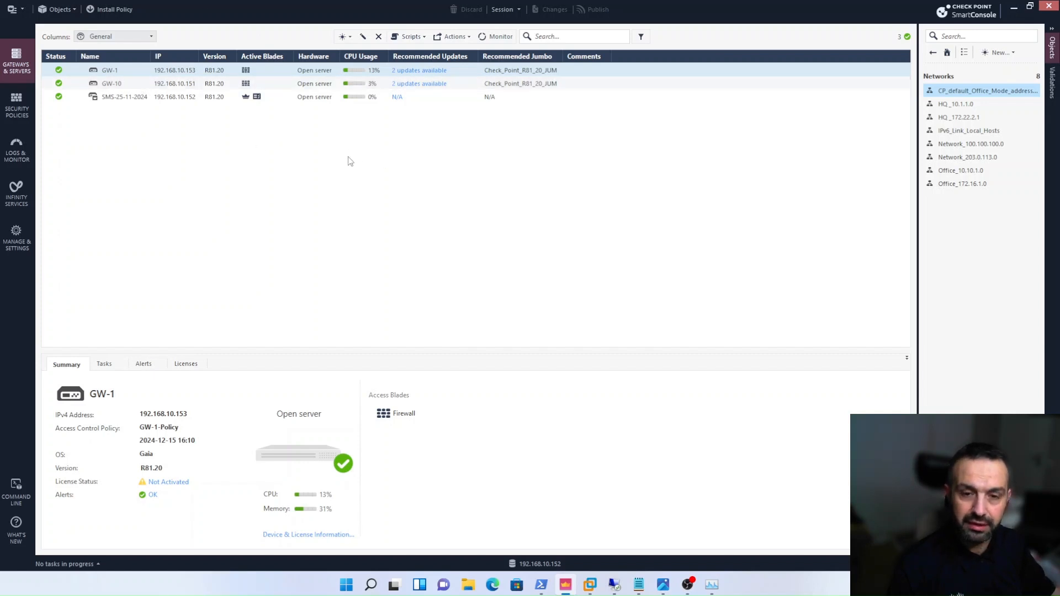
- Open the security policies view showing the access control rules of GW-1-Policy
click(17, 112)
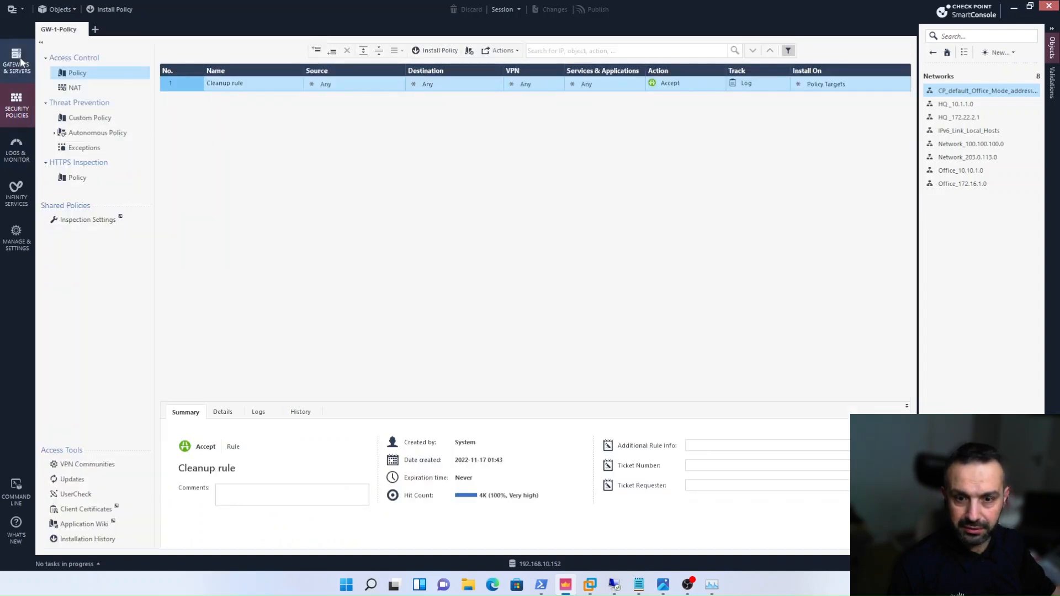
click(95, 30)
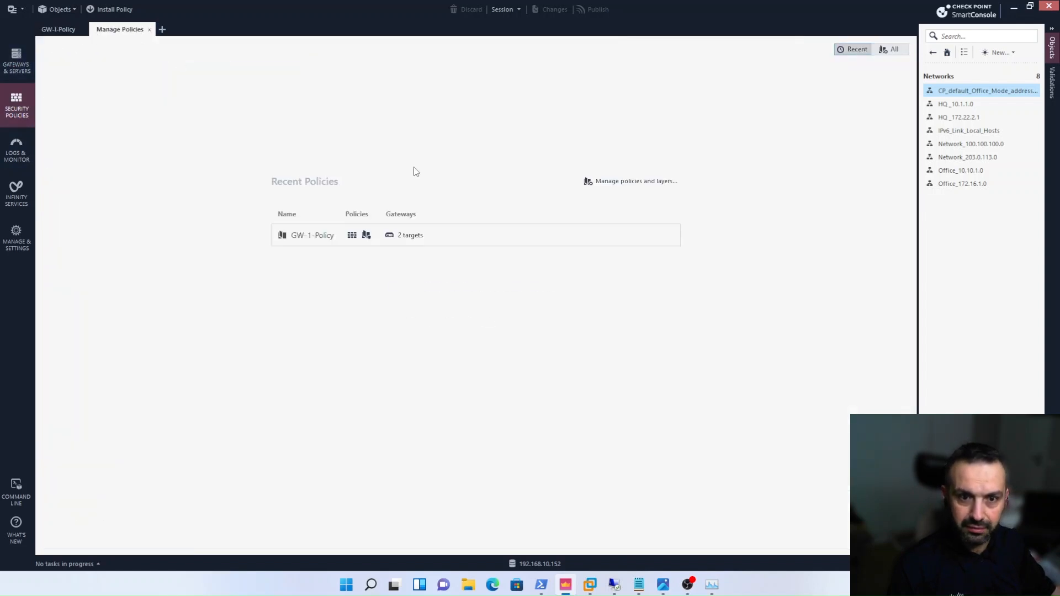
click(630, 187)
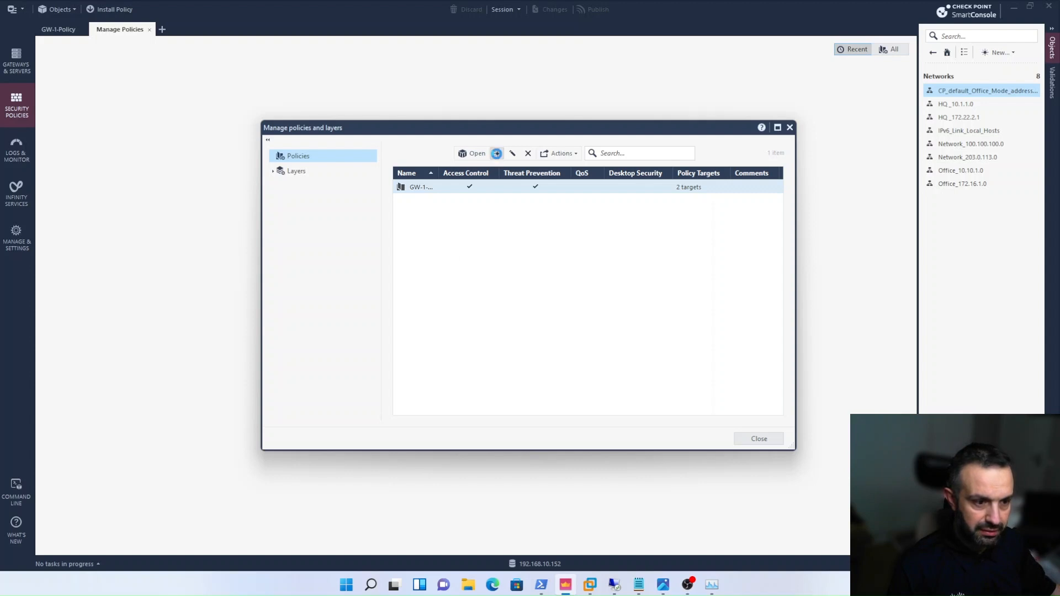
click(497, 153)
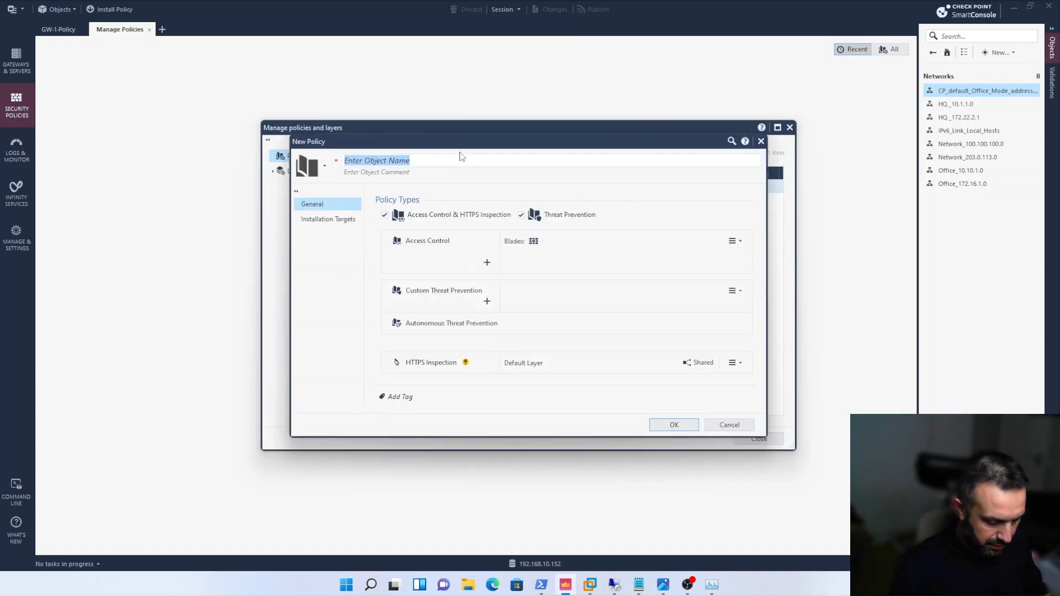
text(Gw)
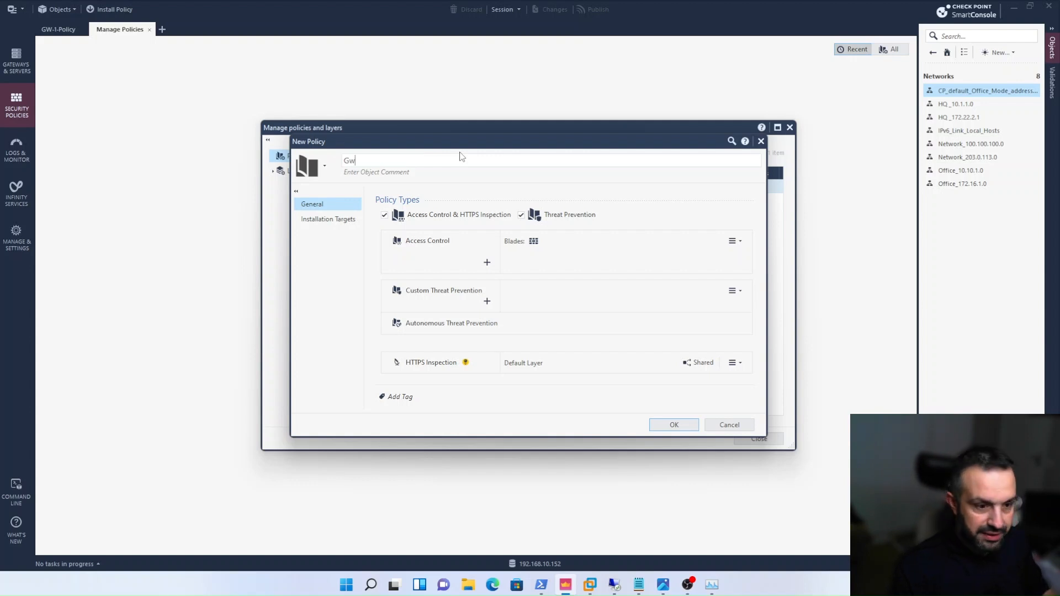
key(BackSpace)
text(W)
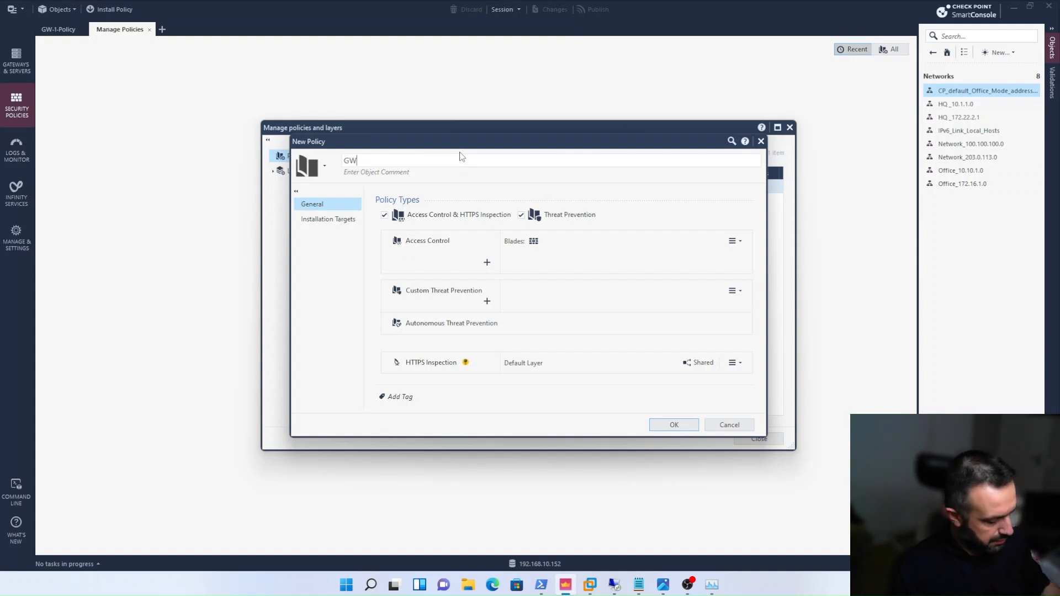
text(10)
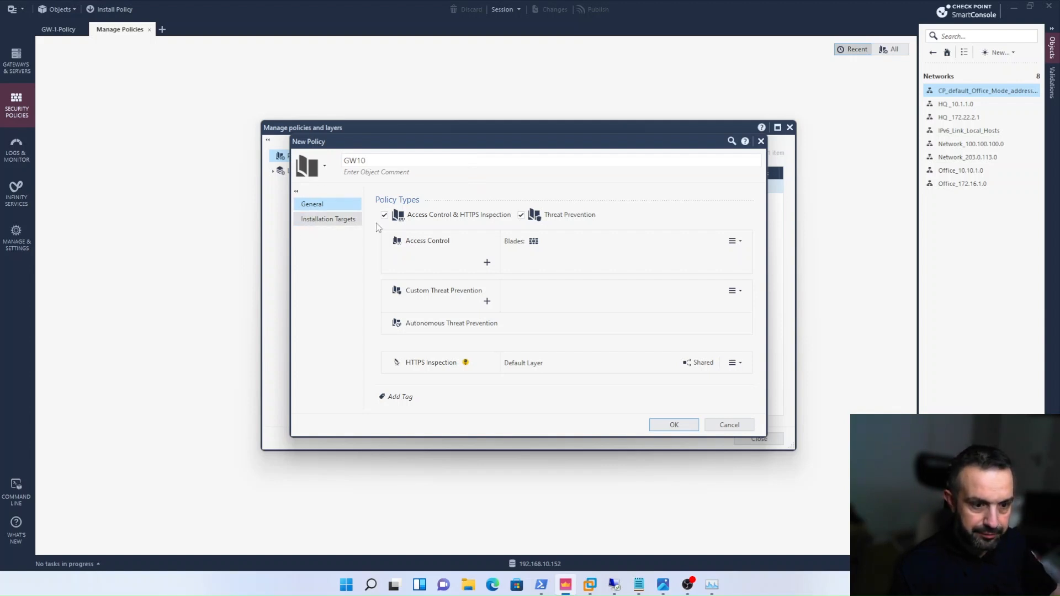
click(328, 218)
click(384, 223)
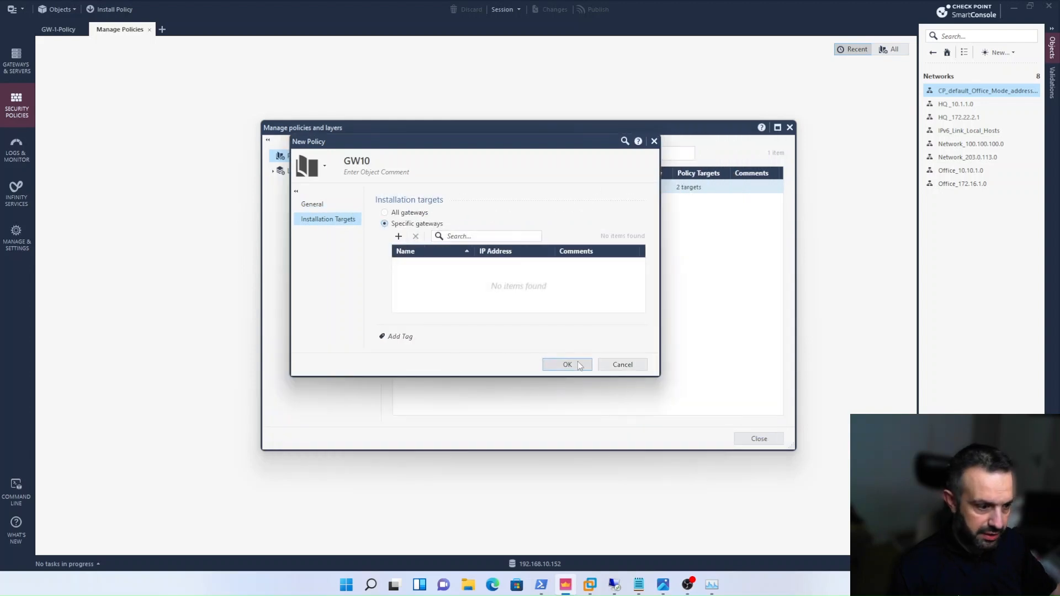
click(612, 364)
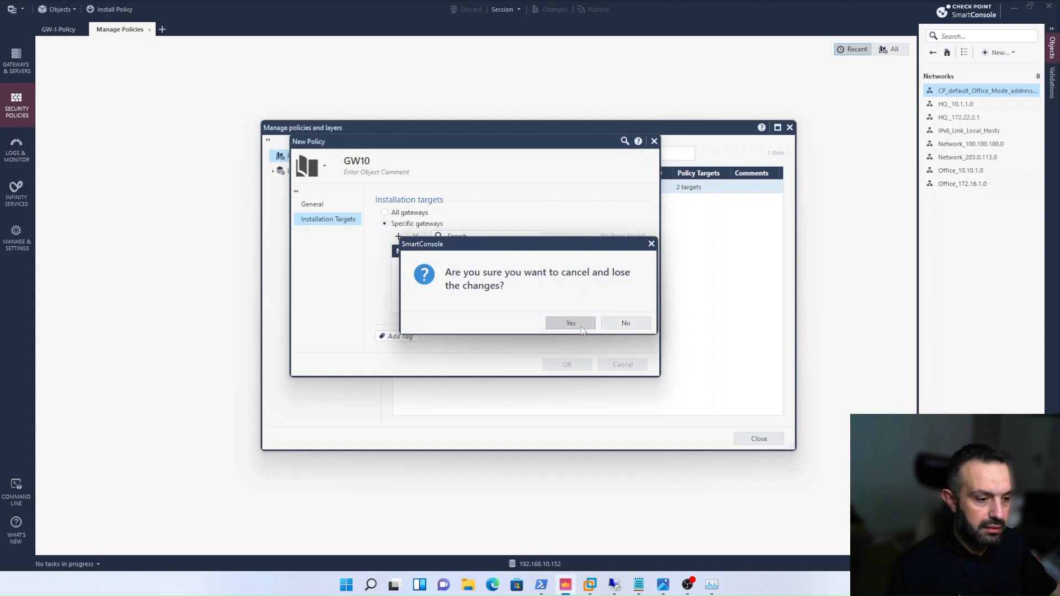
click(571, 323)
click(758, 438)
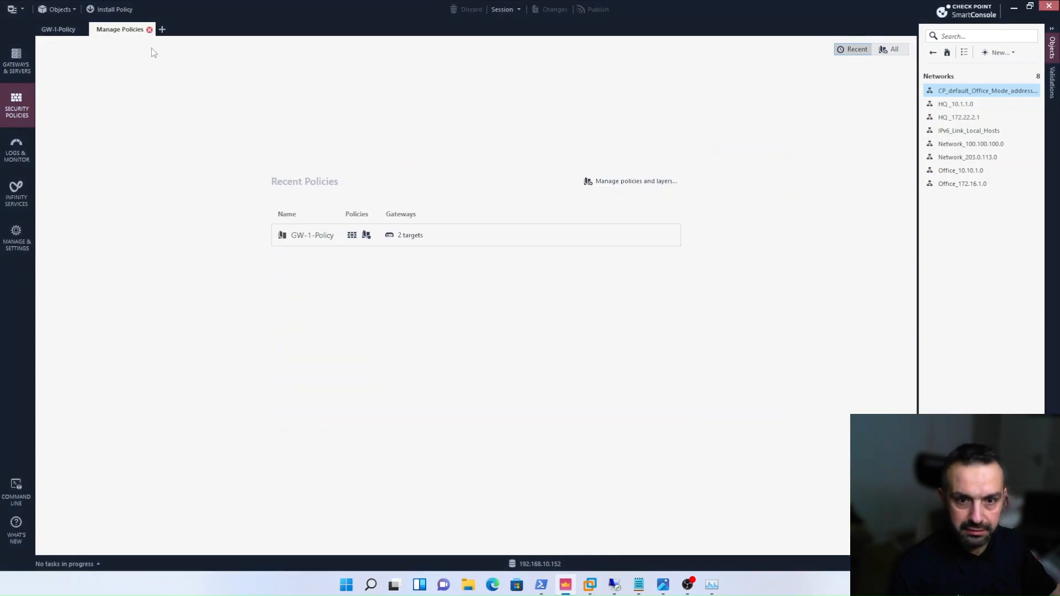
click(150, 30)
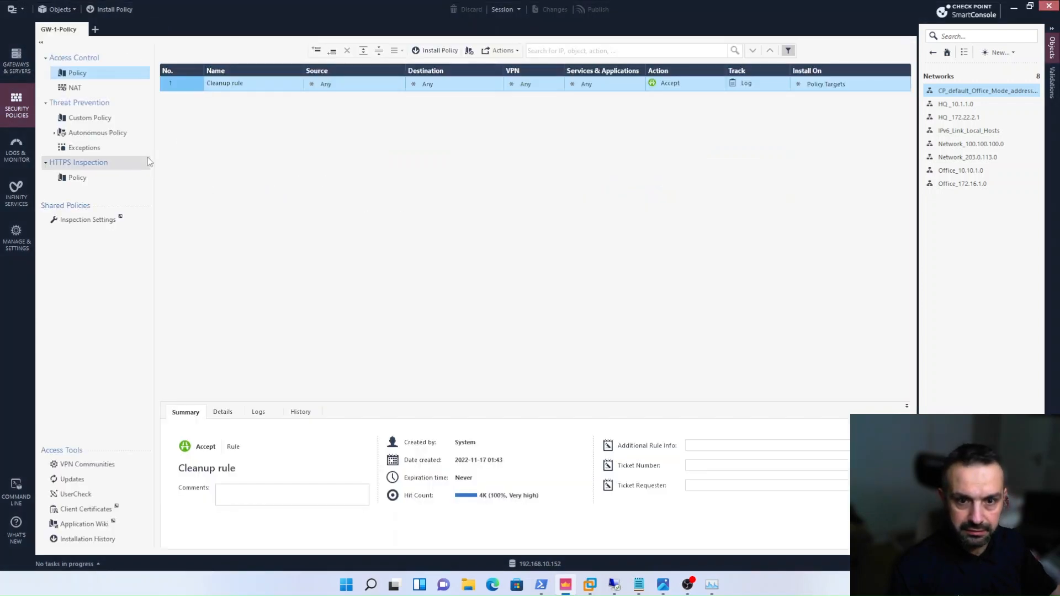
- Remove gateway GW-10 from the installation targets of GW-1-Policy
right_click(92, 75)
click(127, 82)
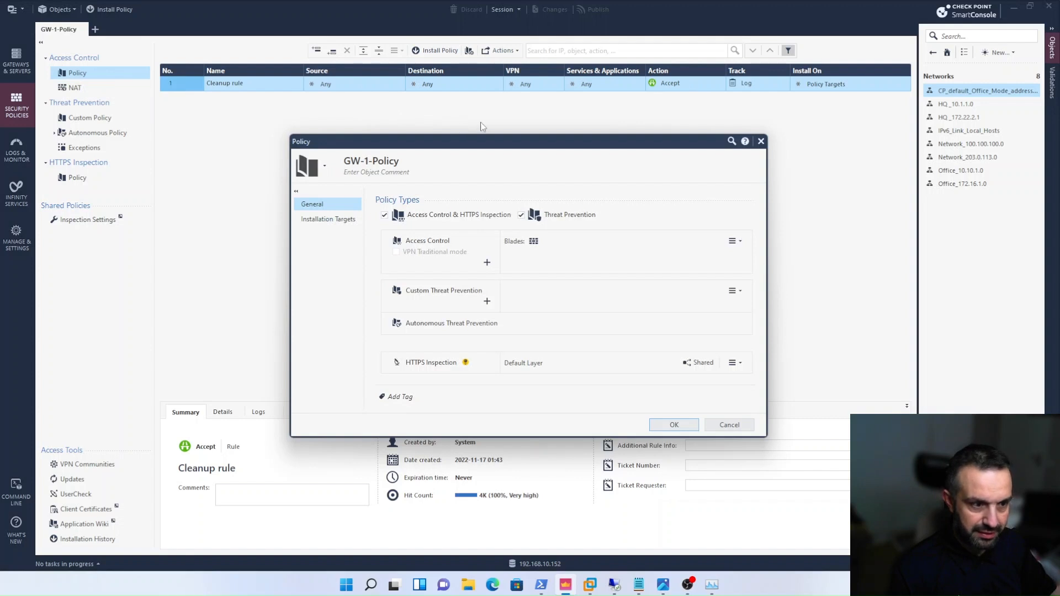
click(328, 219)
click(408, 278)
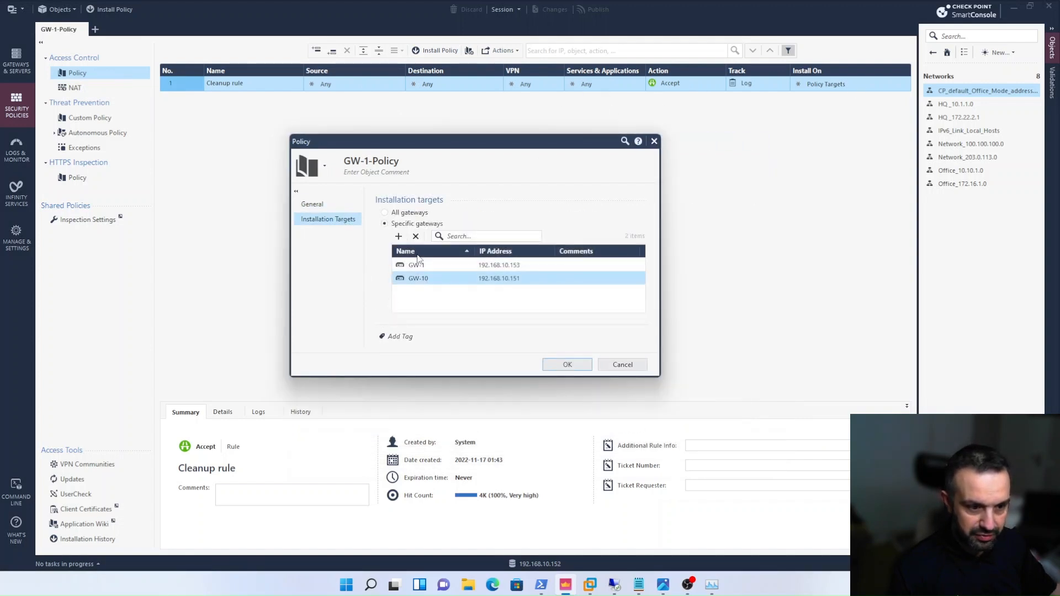
click(416, 236)
click(552, 366)
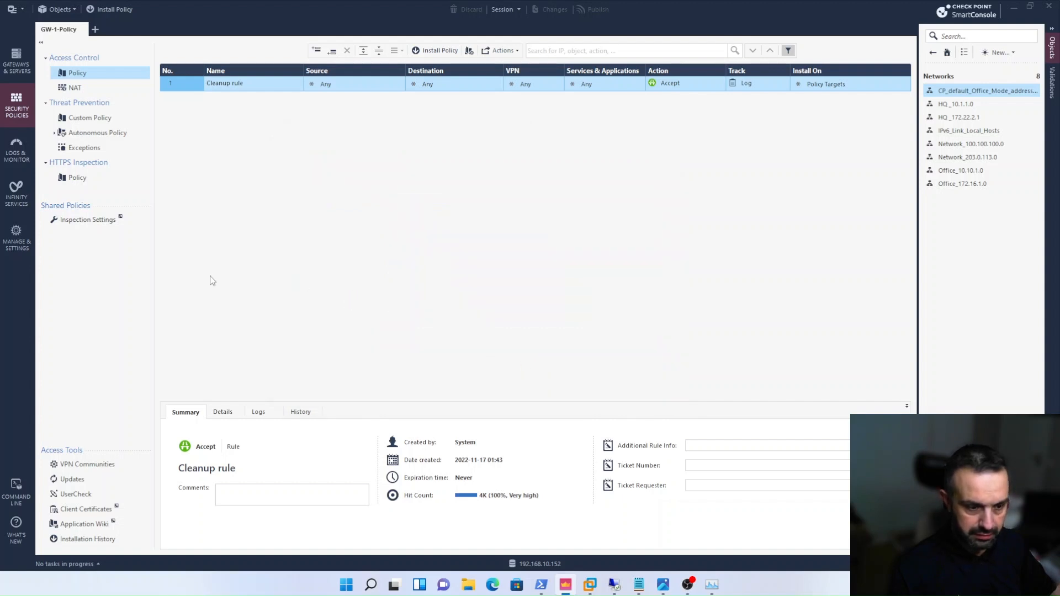
- Create a new policy package named GW10 in the list of managed policies
click(95, 29)
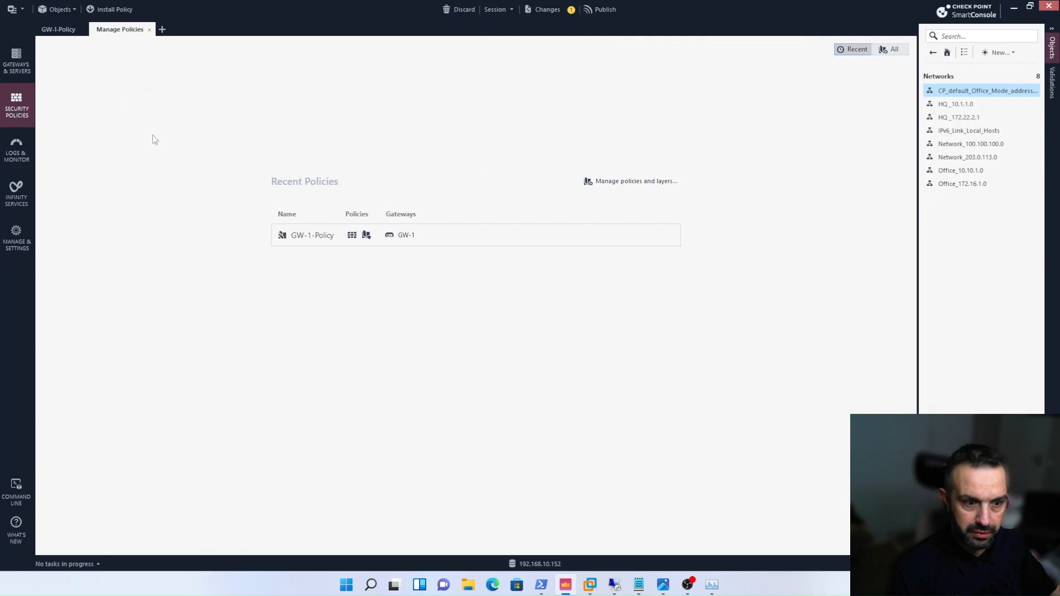
click(632, 181)
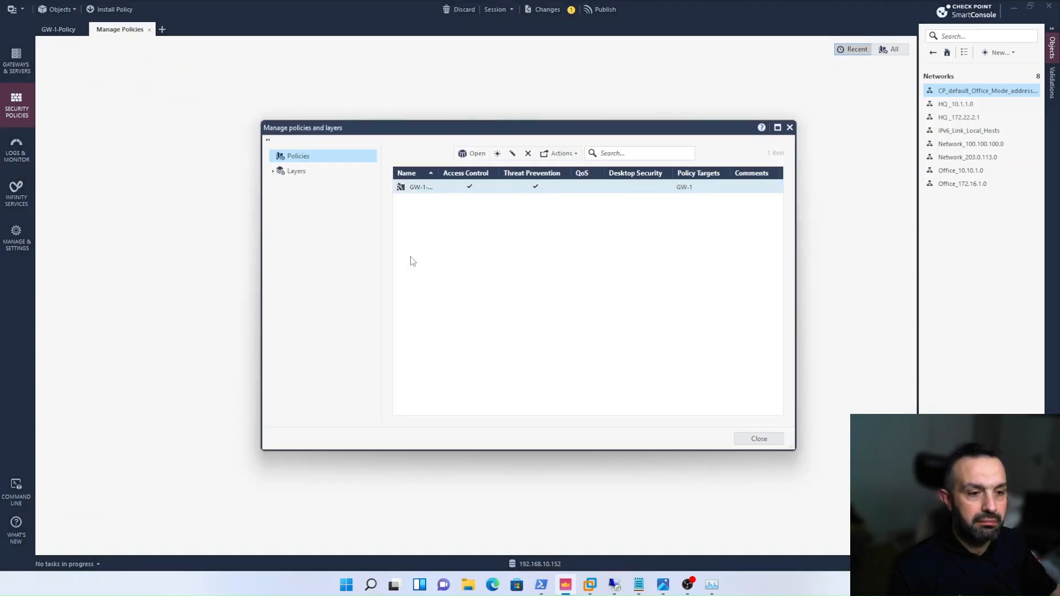
click(499, 153)
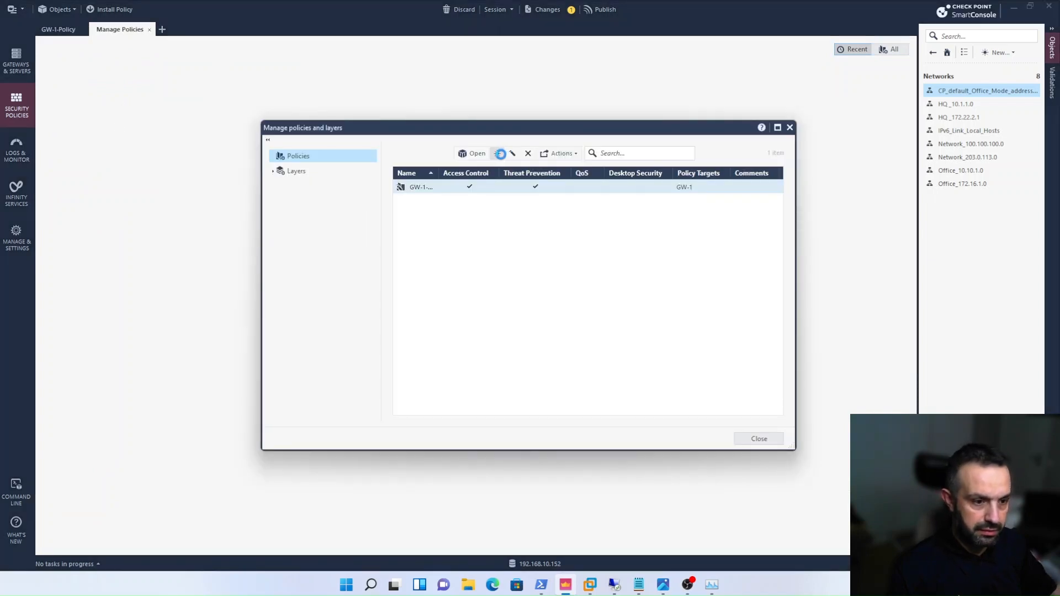
text(GW10)
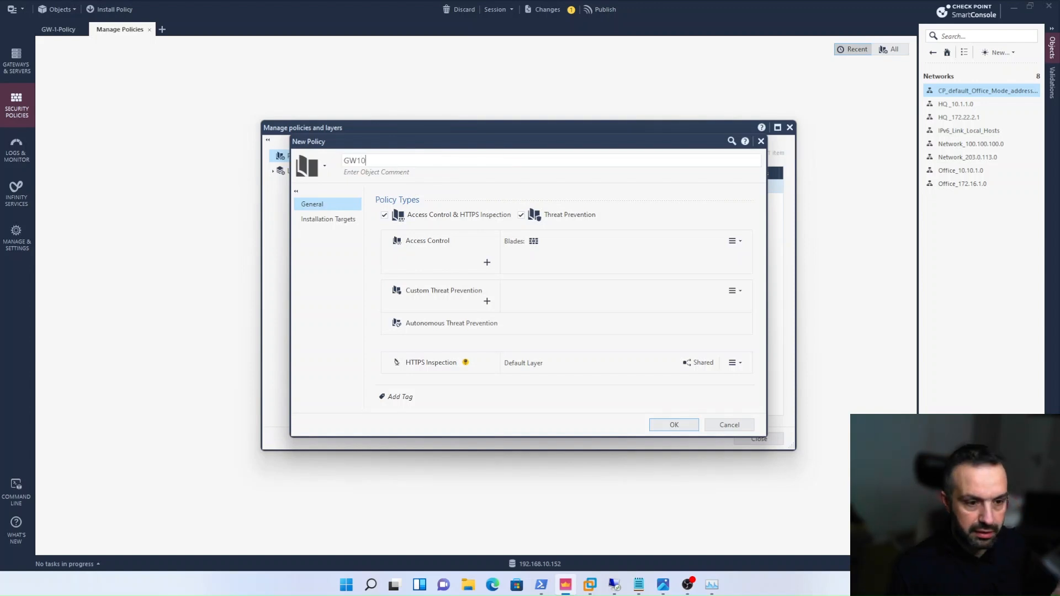
- Restrict the new GW10 policy's installation targets to the specific gateway GW-10, then save it and close the policy manager
click(342, 221)
click(384, 223)
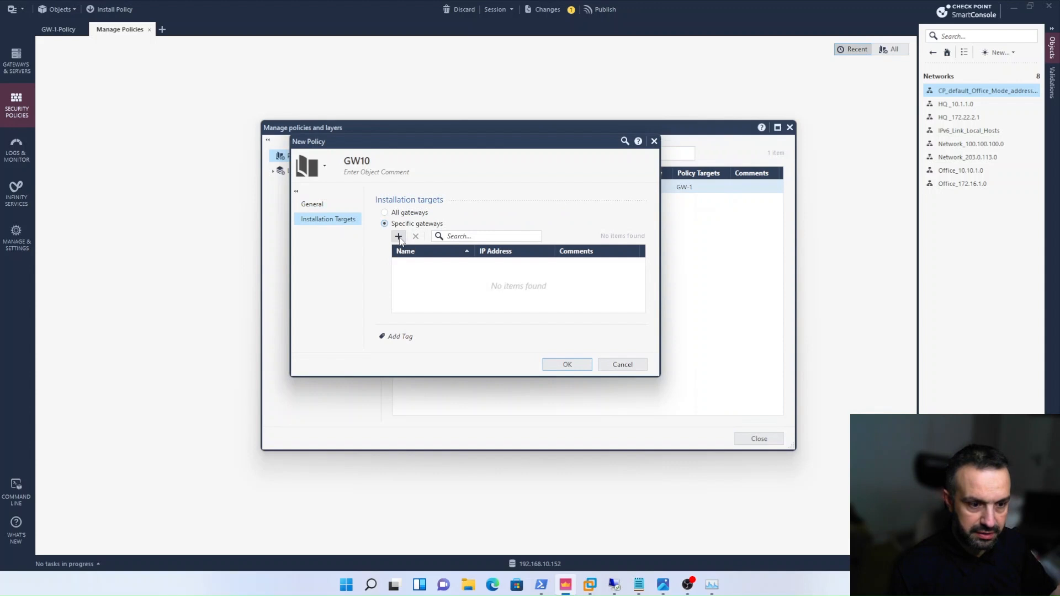
click(399, 237)
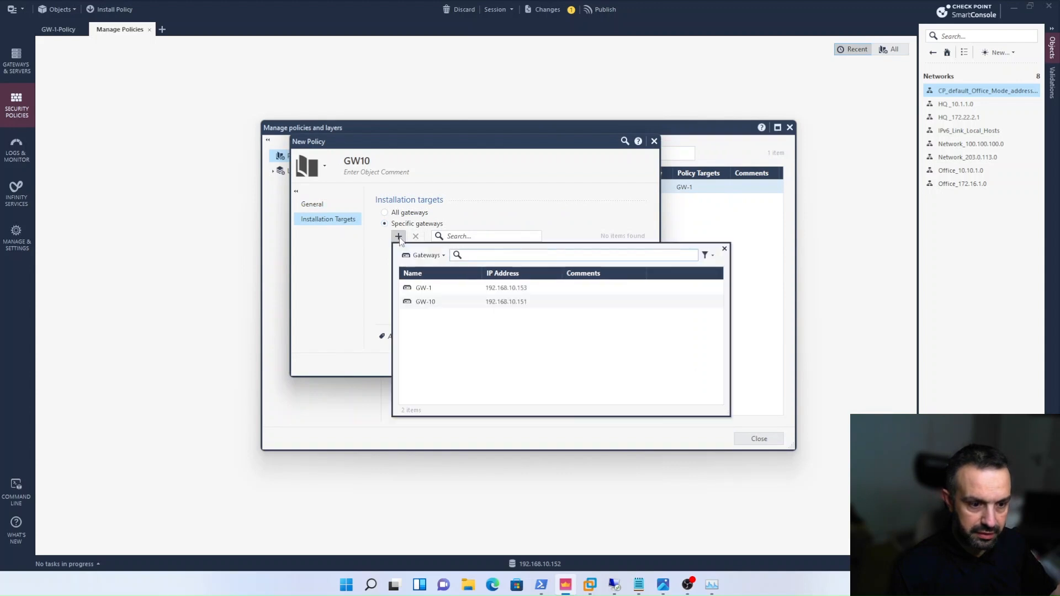
double_click(423, 302)
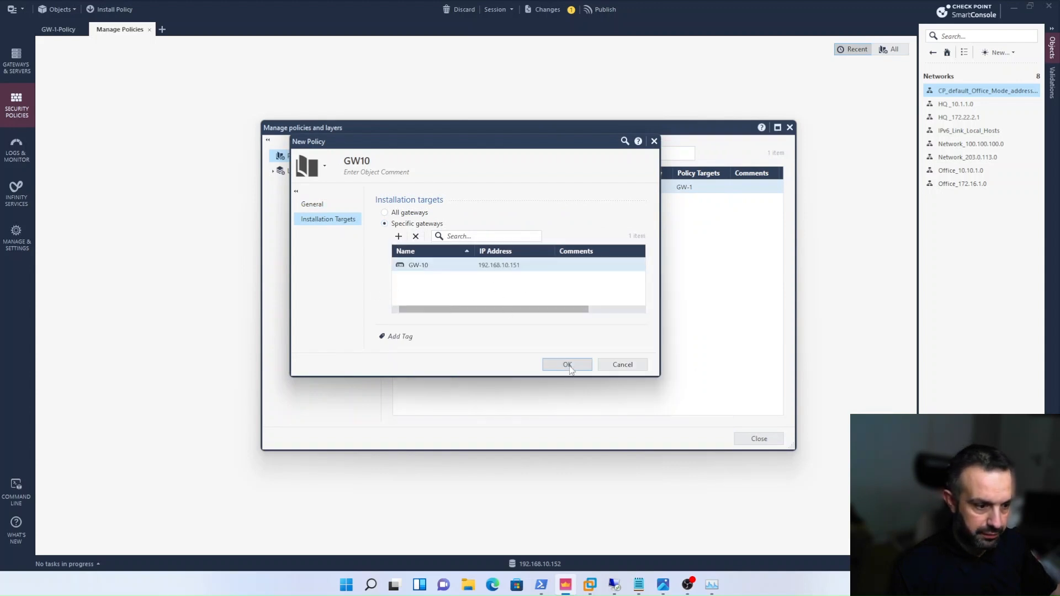
click(568, 365)
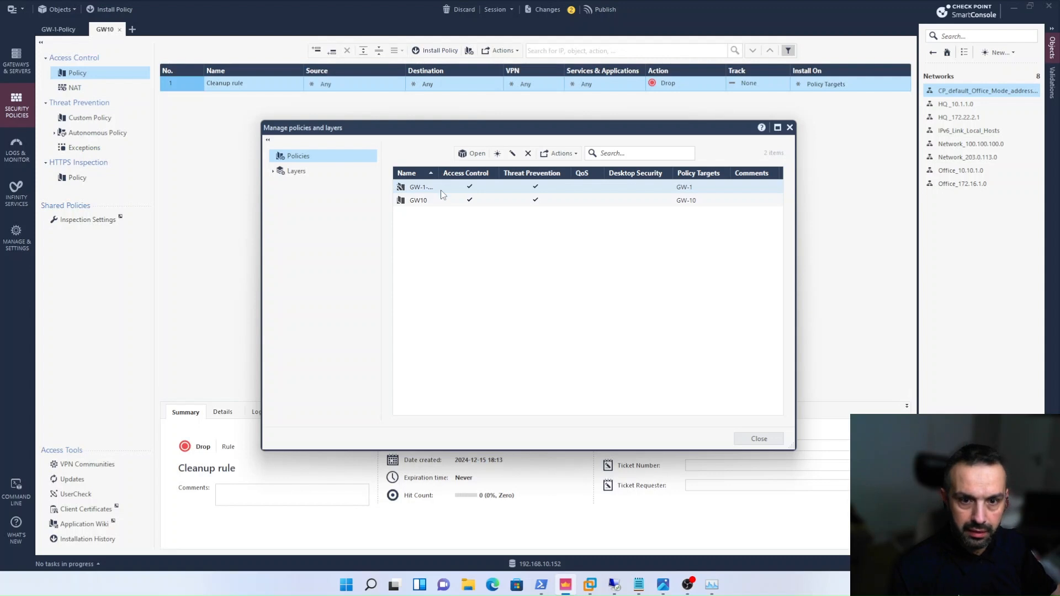
click(759, 439)
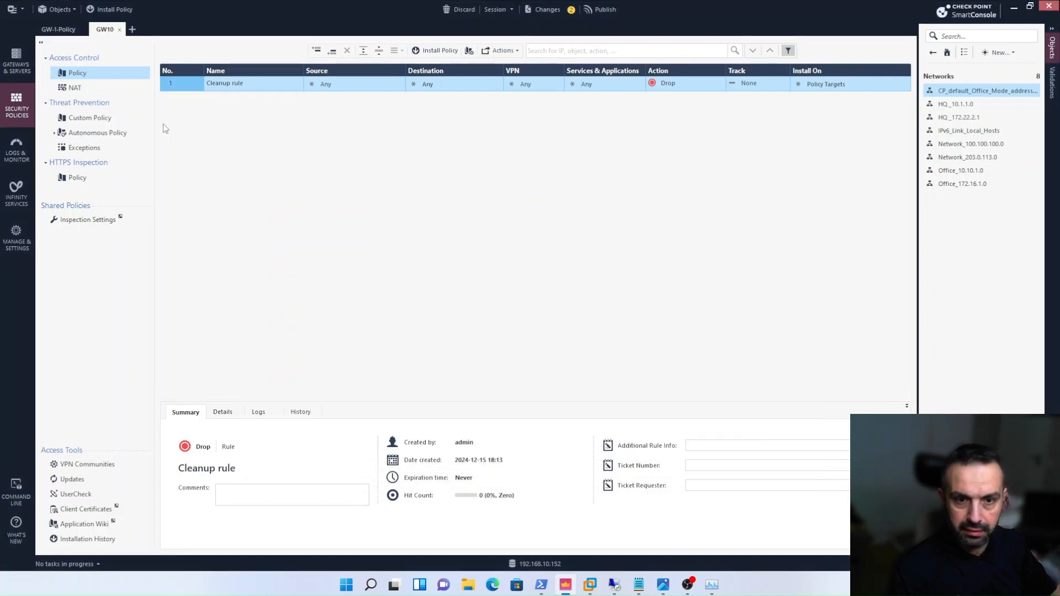
- Publish the pending session changes, leaving the policy installation dialog without installing a policy
click(109, 8)
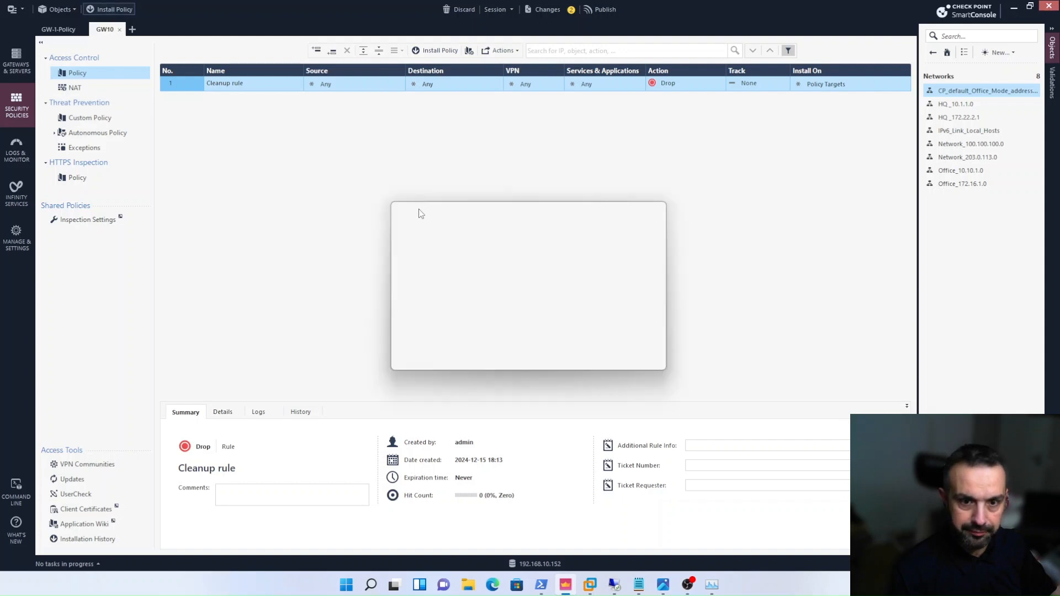
click(564, 359)
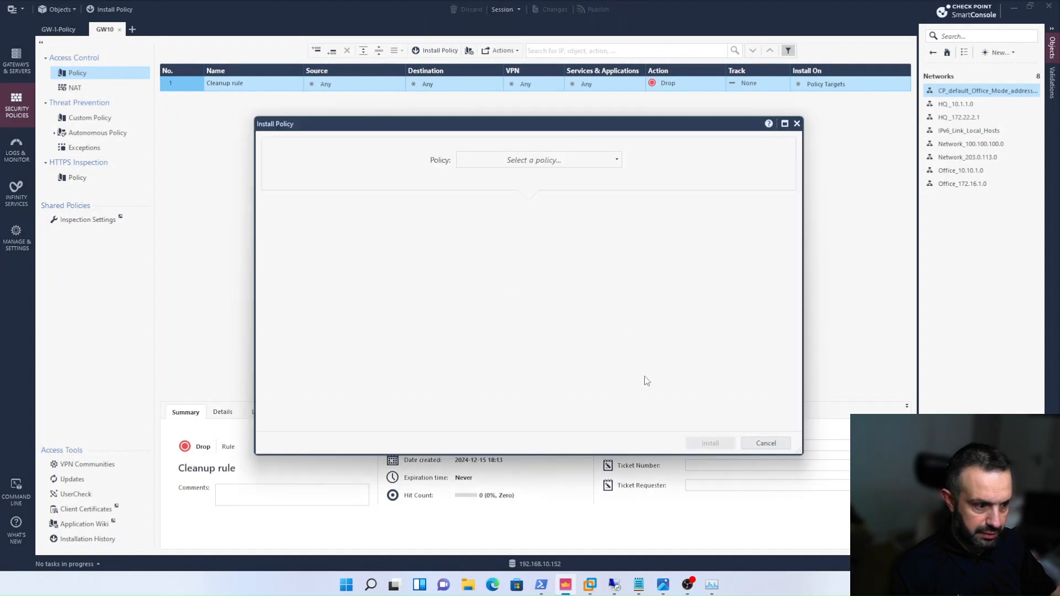
click(766, 443)
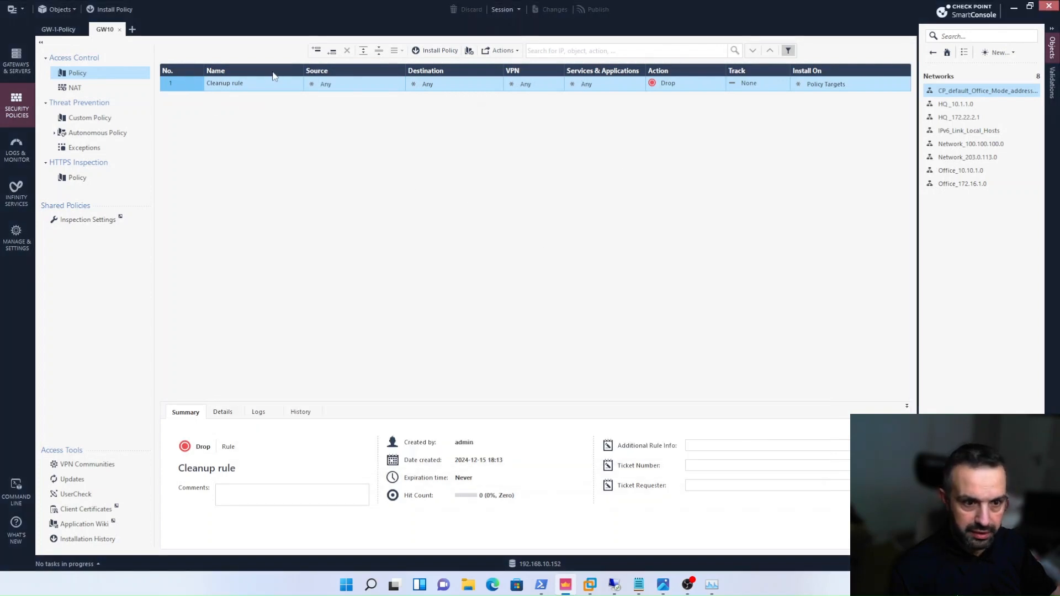
- Set the Cleanup rule of the GW10 policy to action Accept and tracking Log
click(692, 81)
click(719, 88)
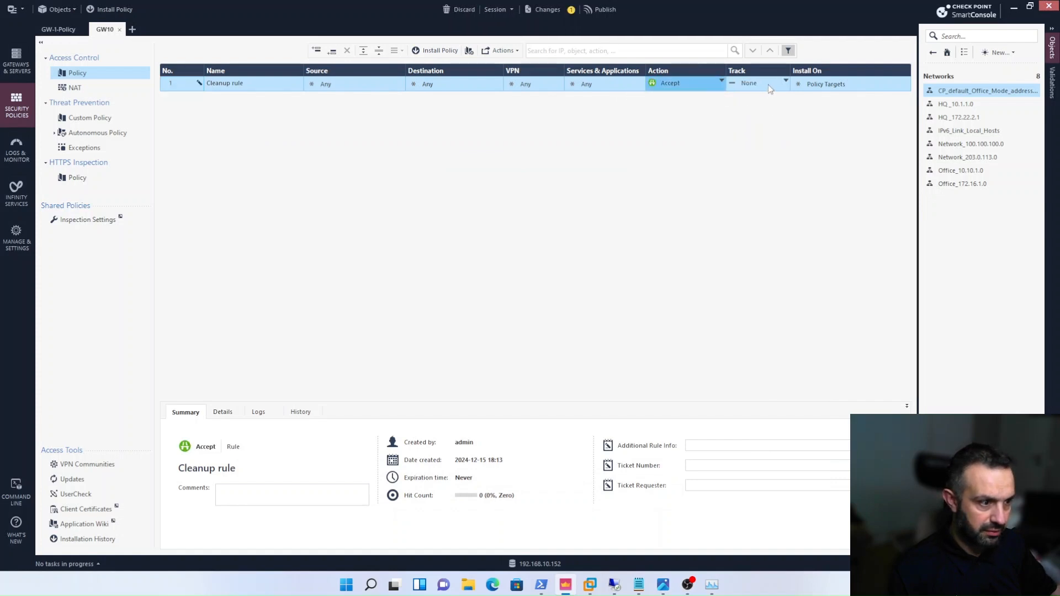
click(769, 87)
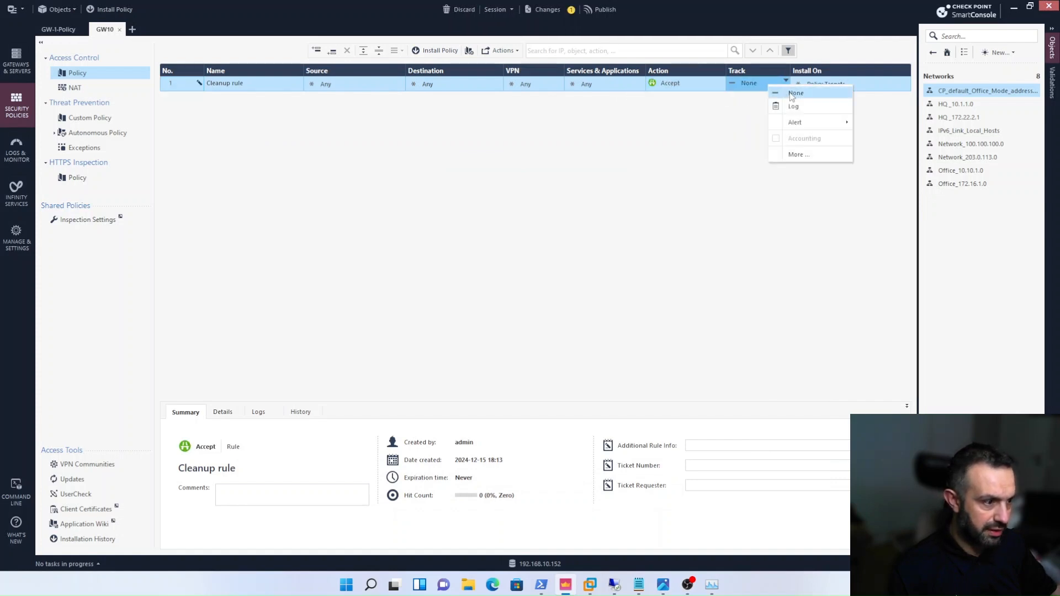
click(793, 94)
click(760, 86)
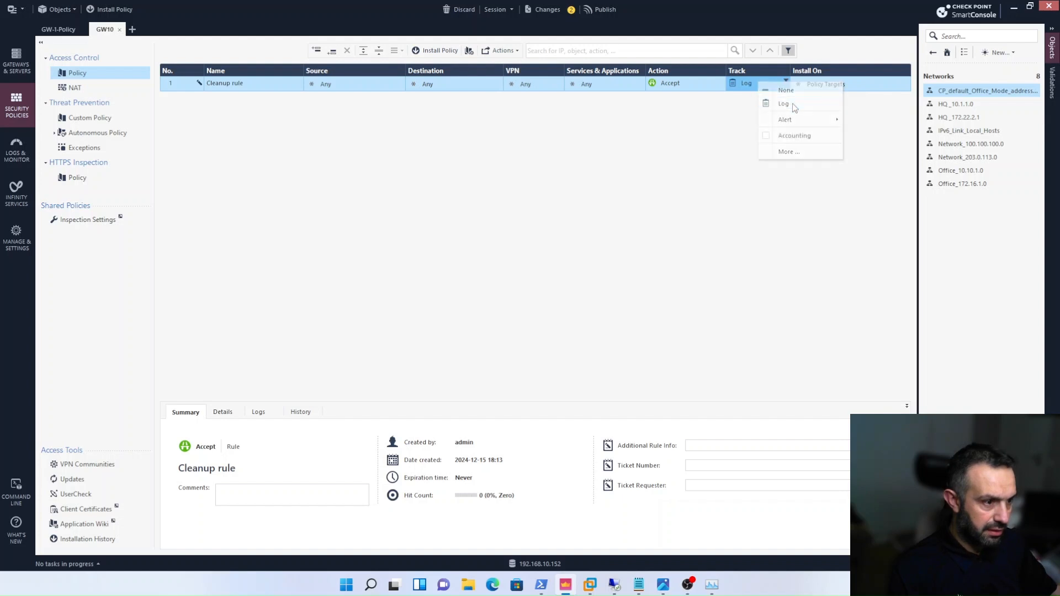
click(793, 104)
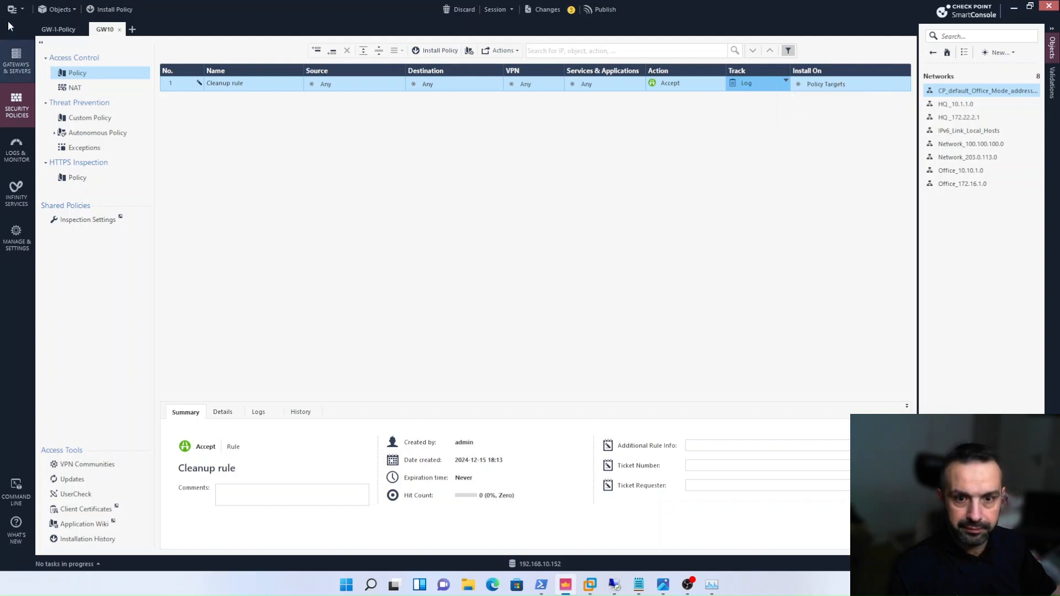
- Publish the pending session changes and install the GW10 policy on gateway GW-10, confirming the override of its current policy
click(47, 31)
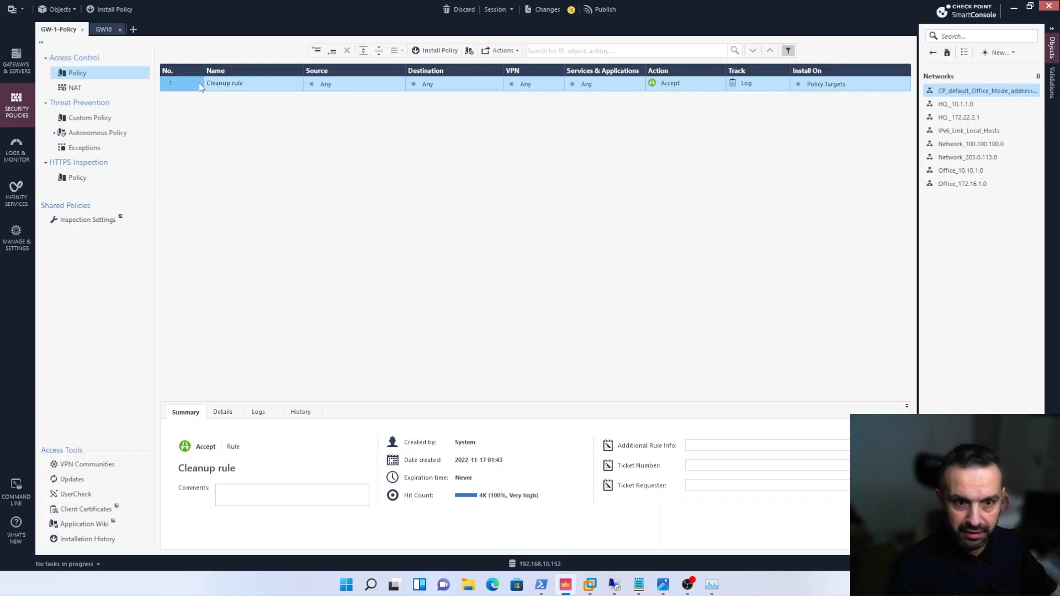
click(100, 32)
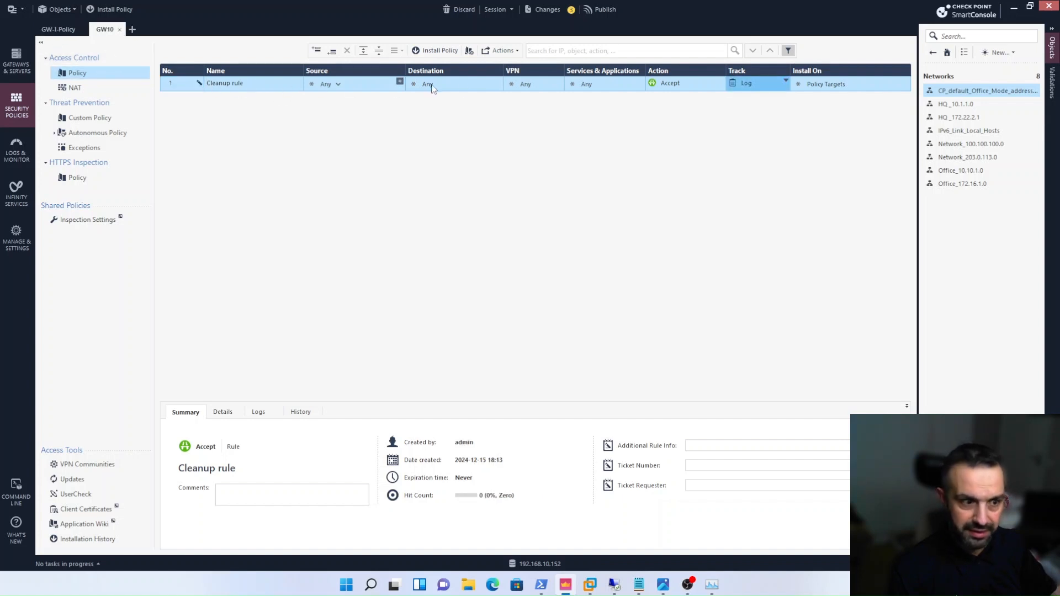
click(60, 31)
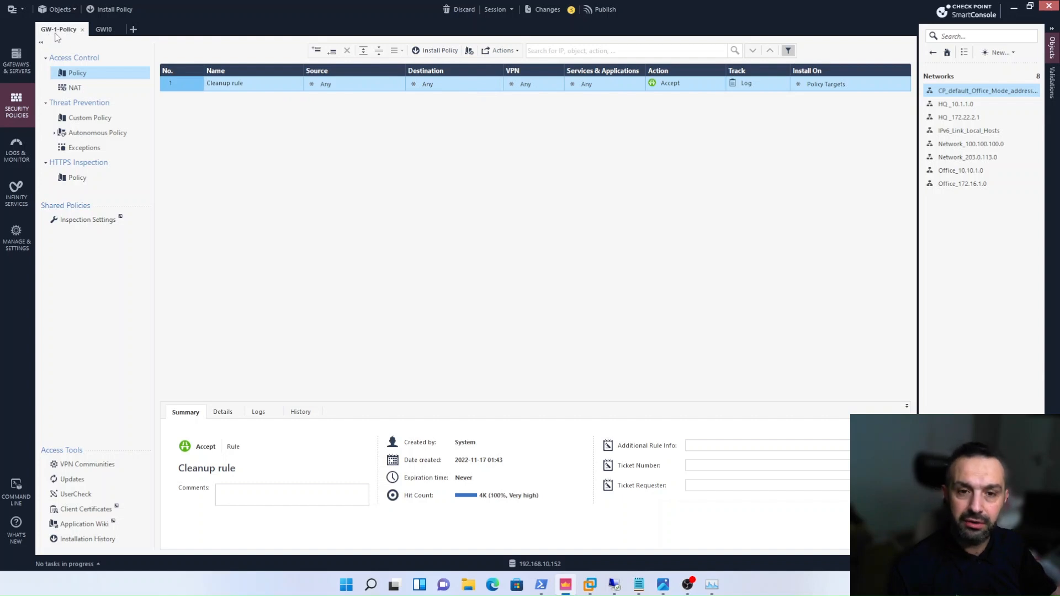
click(104, 32)
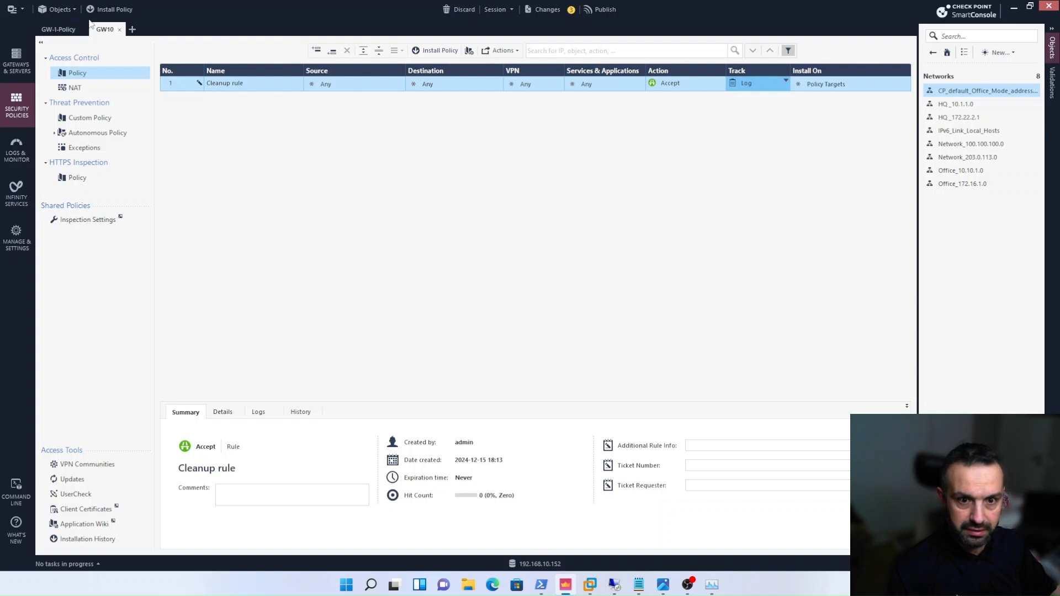
click(121, 10)
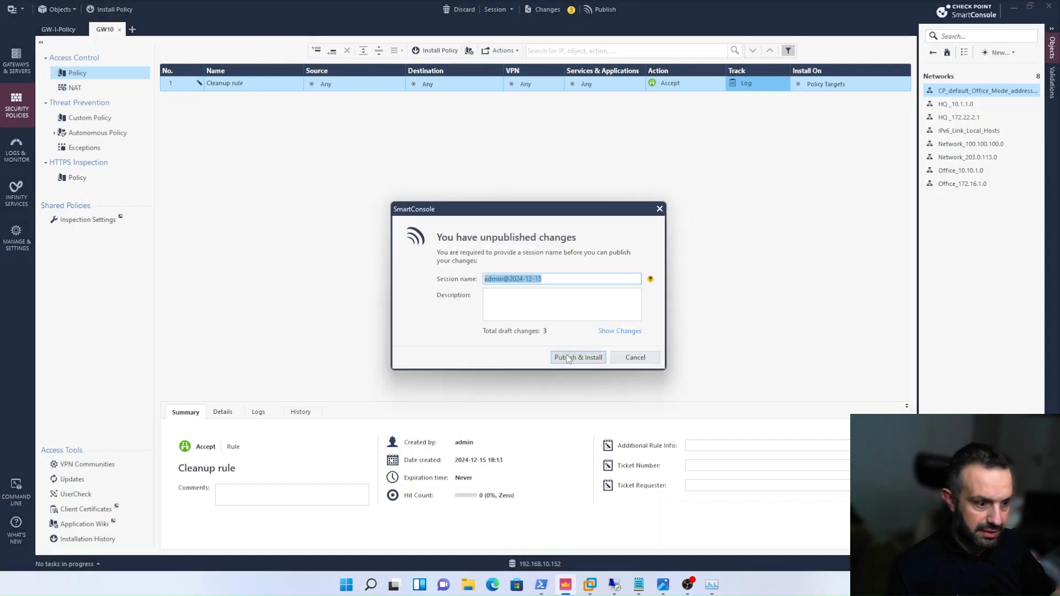
click(568, 358)
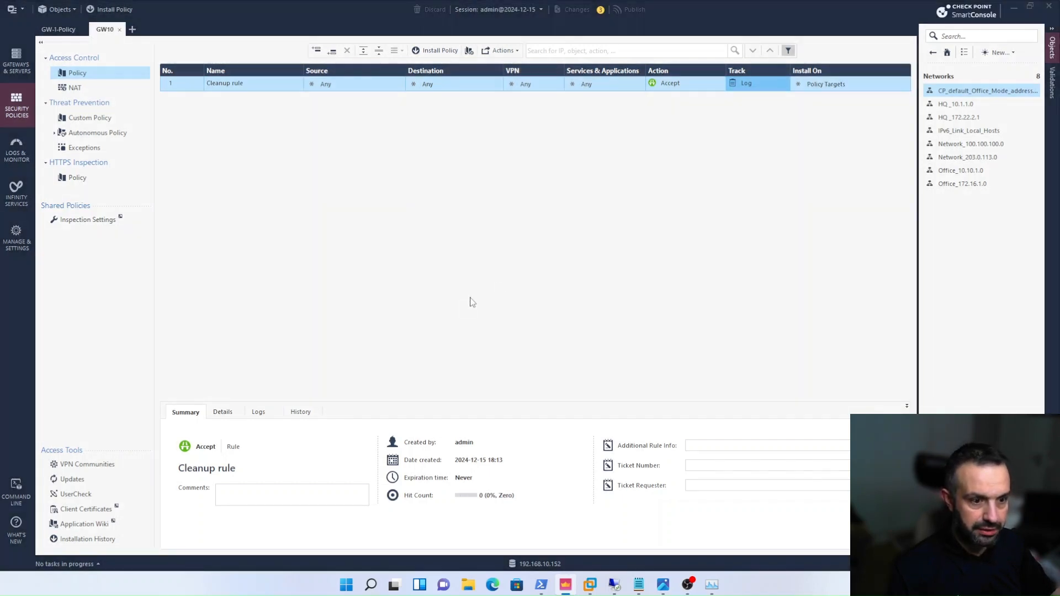
click(509, 160)
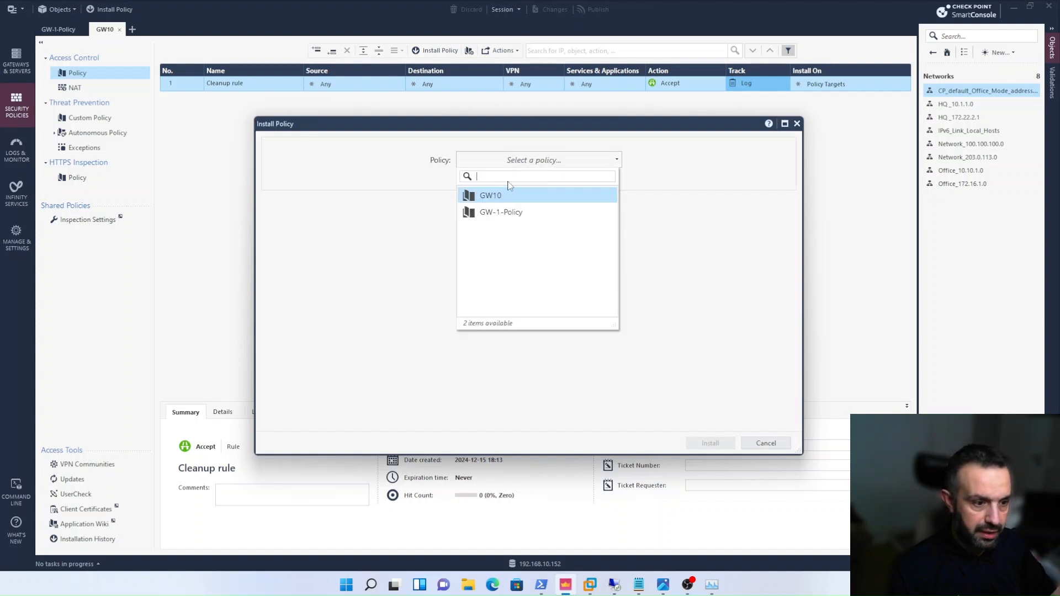
click(493, 196)
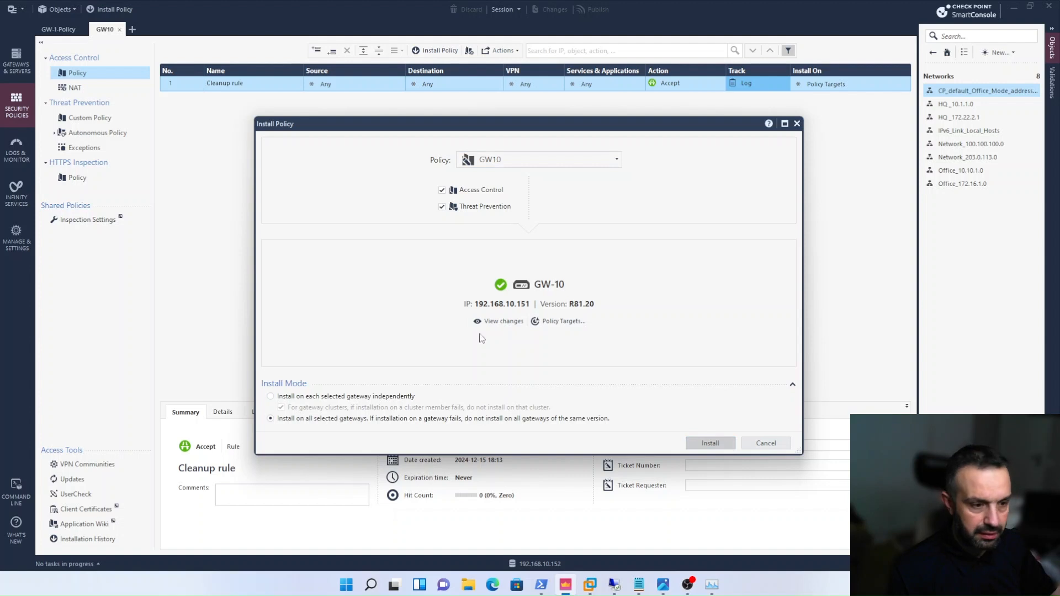
key(Return)
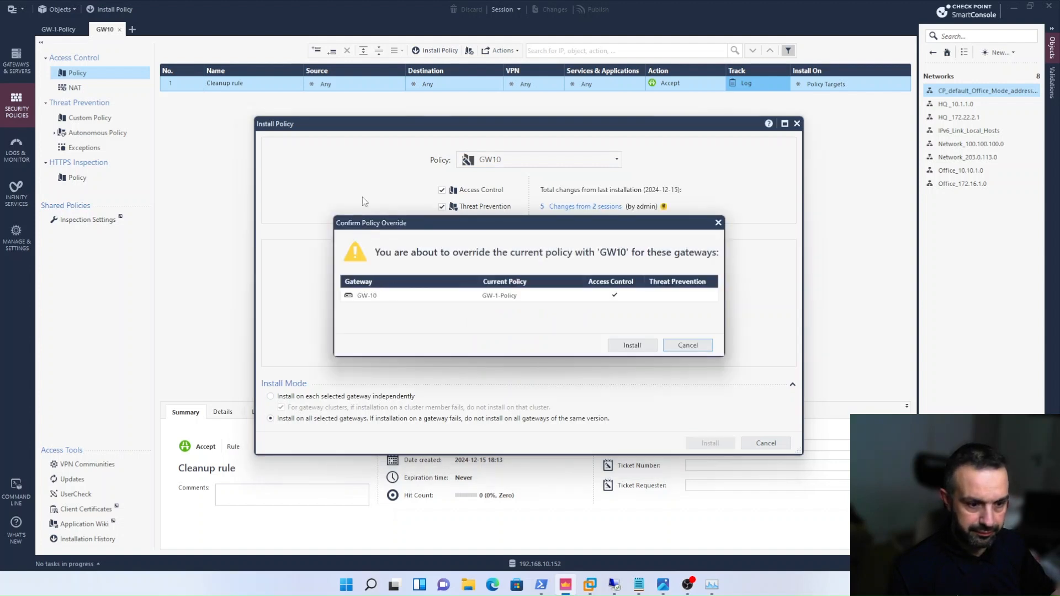
click(633, 346)
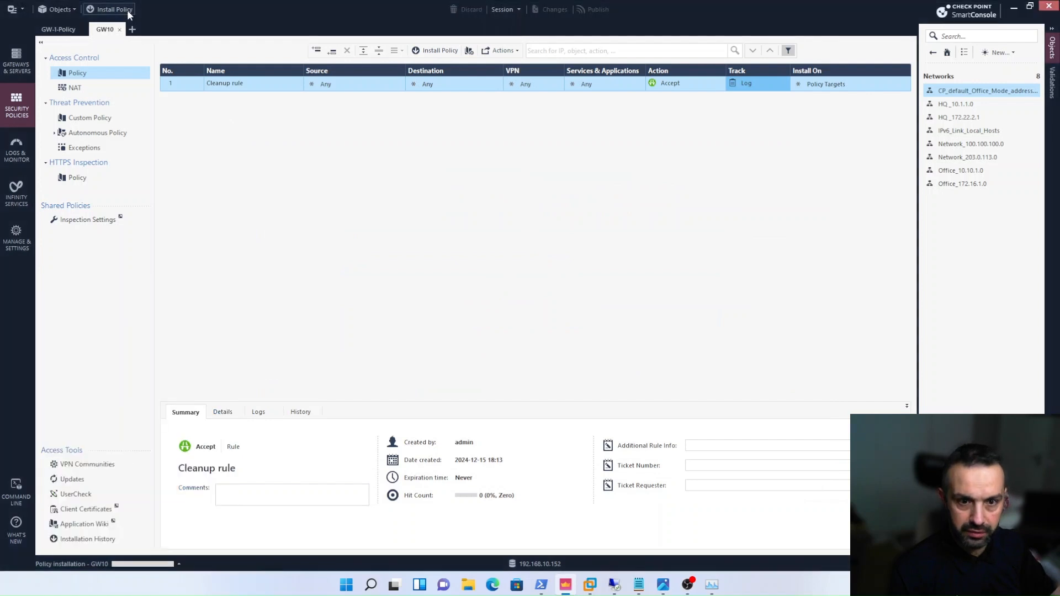
- Install the GW-1-Policy package as well, then dismiss the list of recent tasks
click(127, 8)
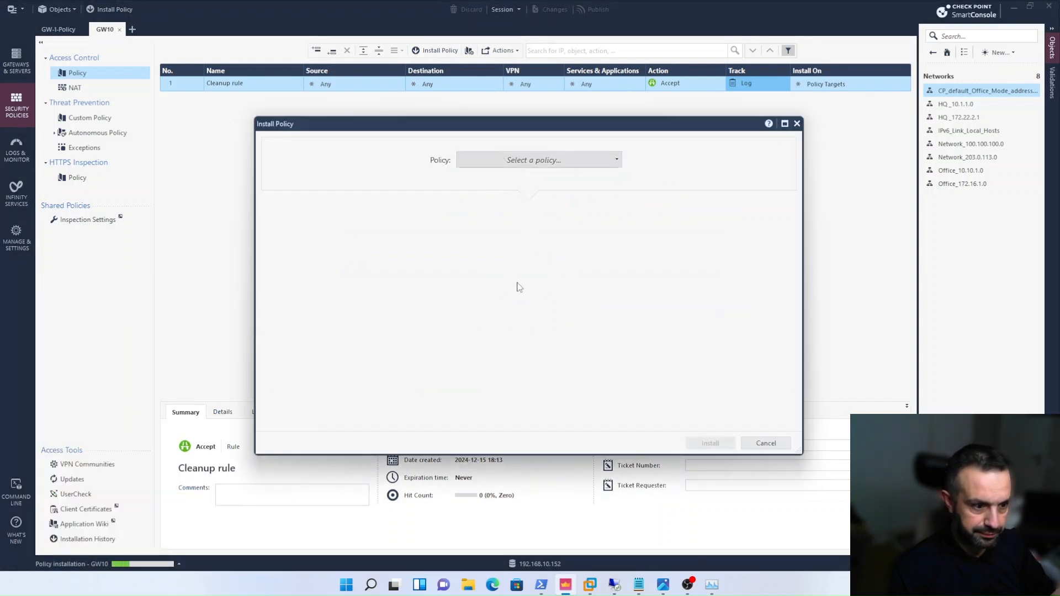
click(503, 213)
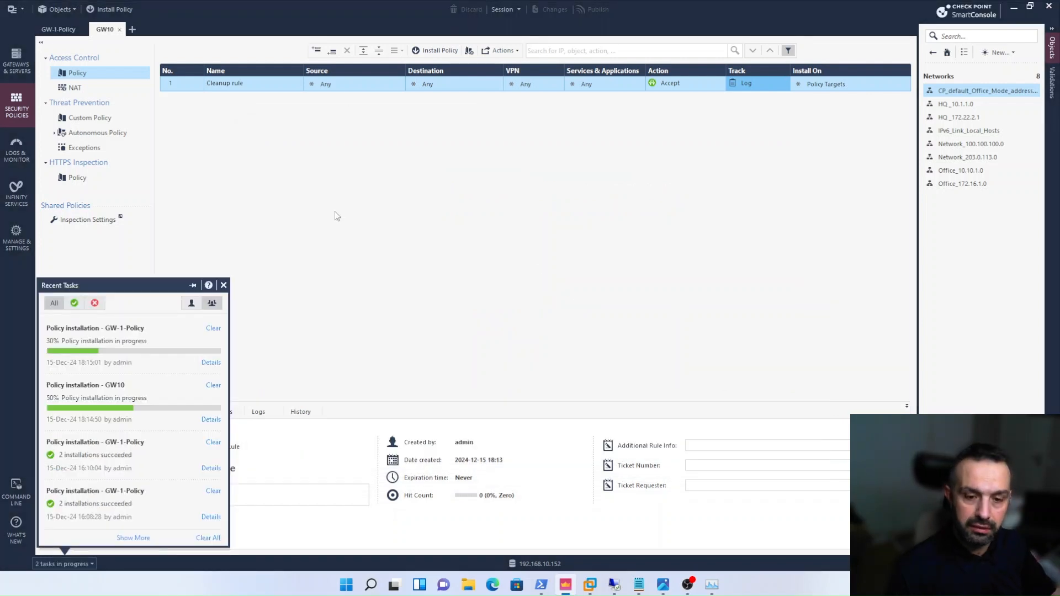
click(336, 212)
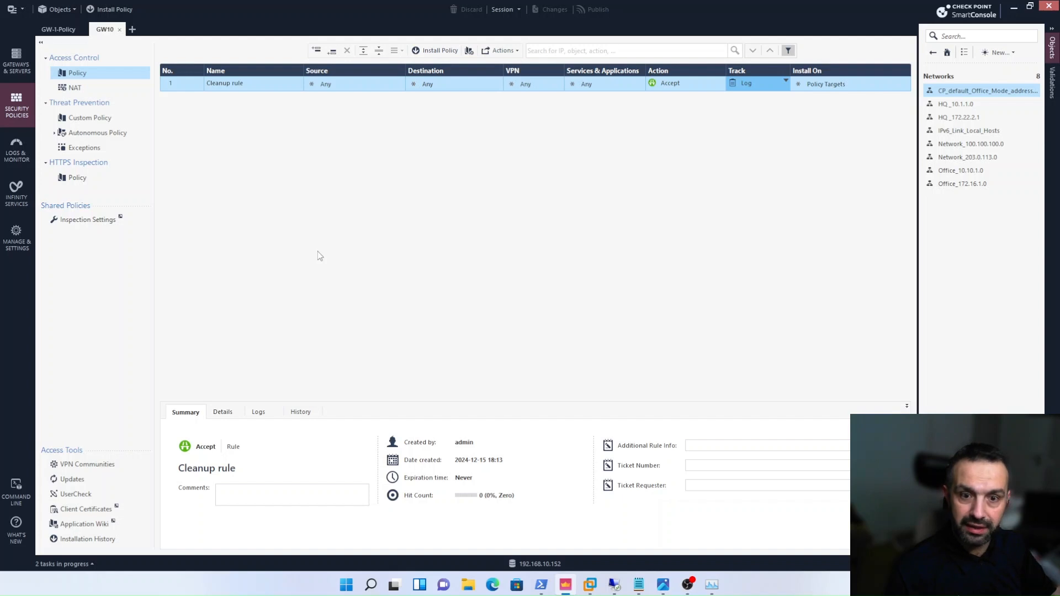
click(16, 61)
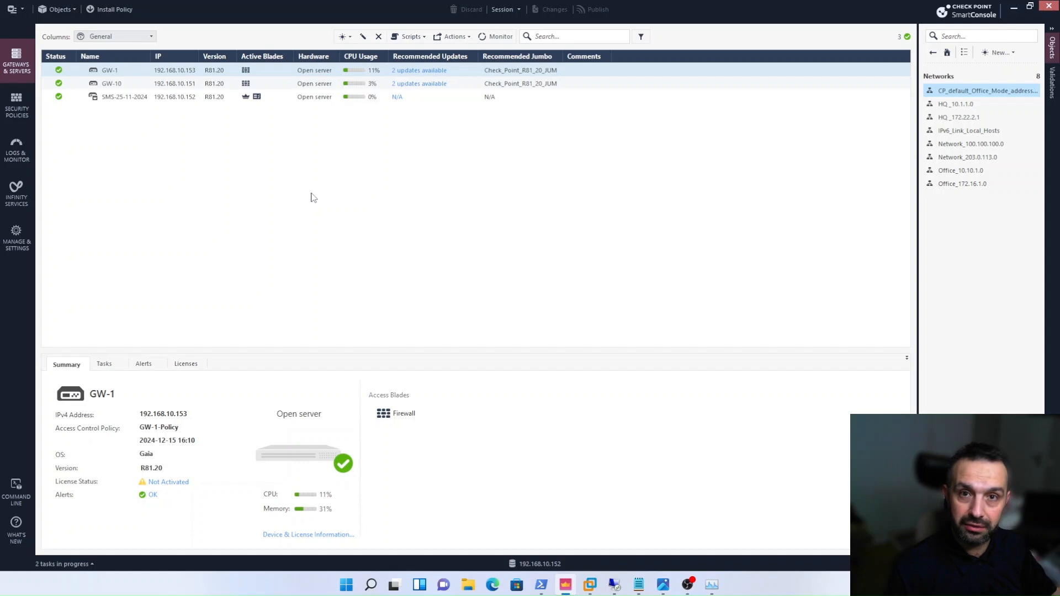
click(17, 106)
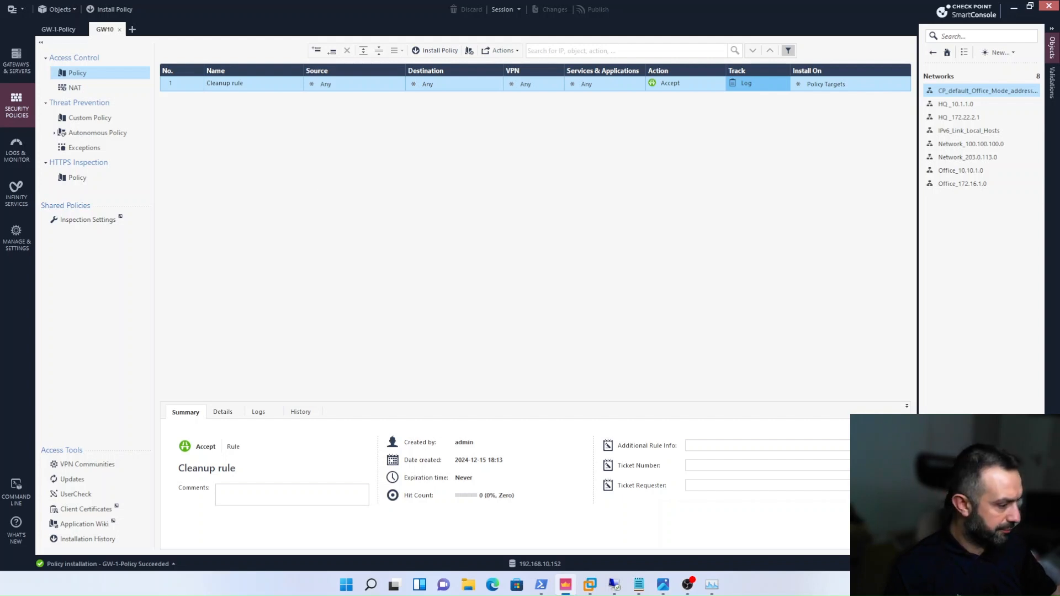
key(alt+Tab)
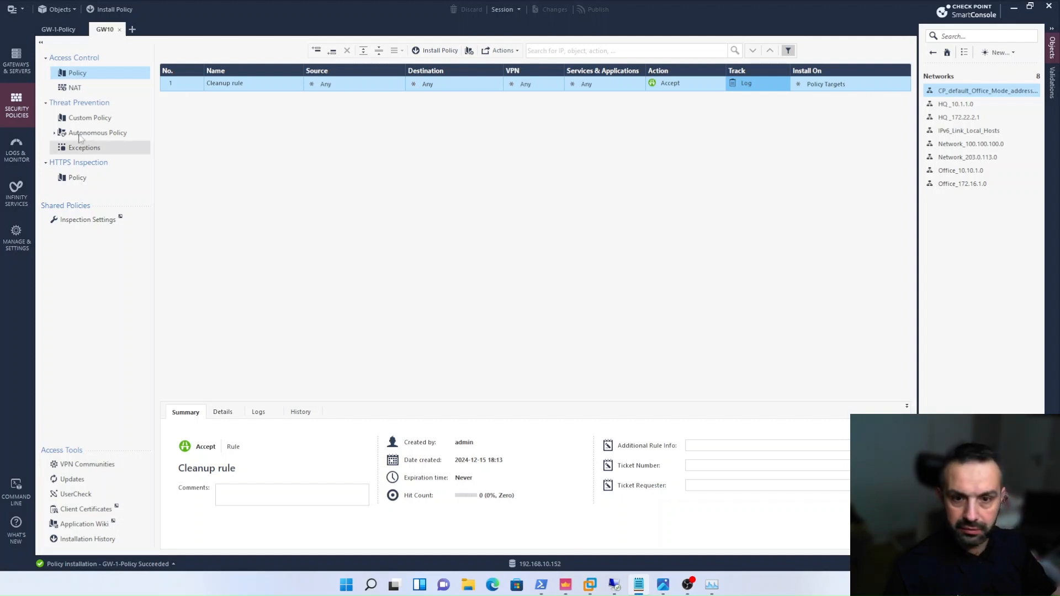
- Open gateway GW-1's properties, check its network interfaces, and enable the IPSec VPN blade
click(23, 68)
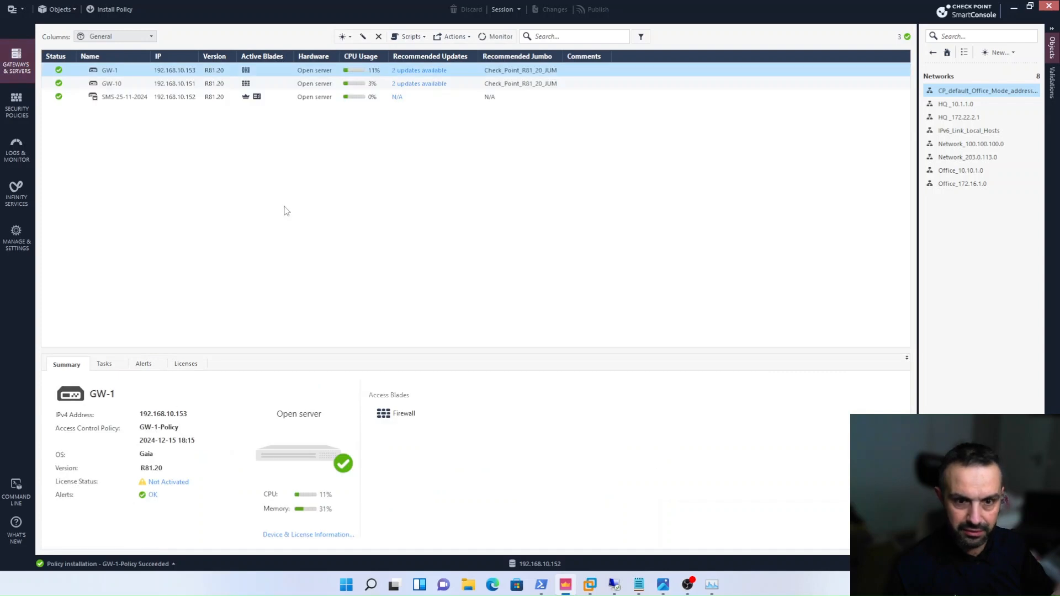
double_click(130, 71)
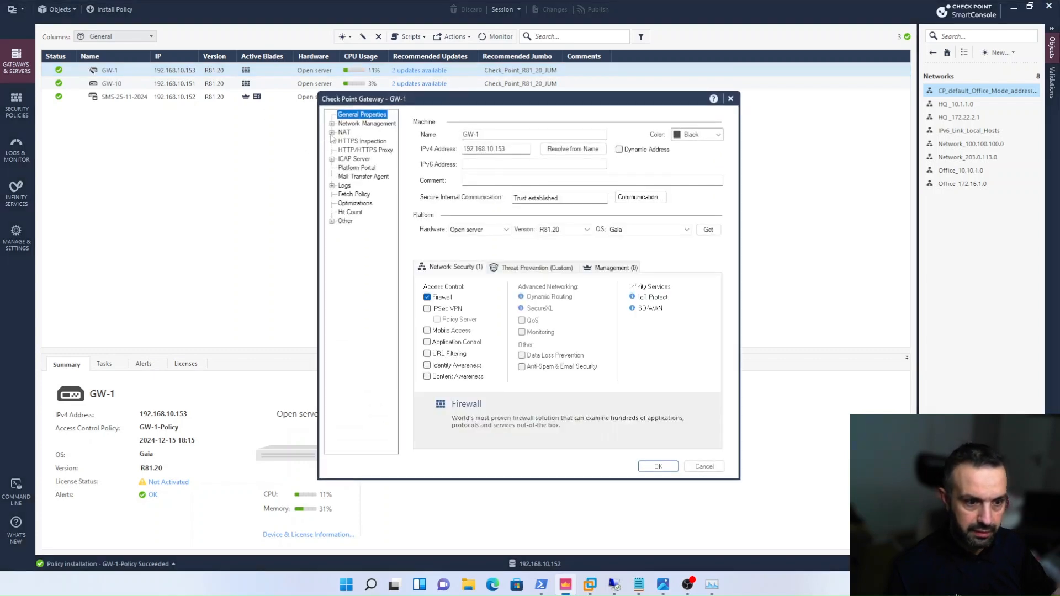
click(356, 124)
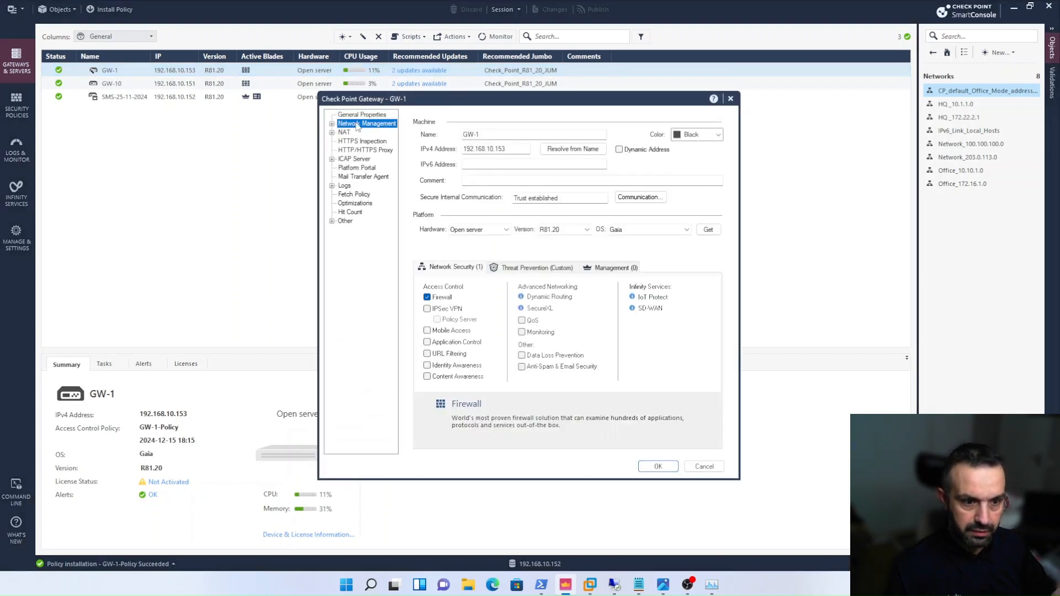
click(332, 124)
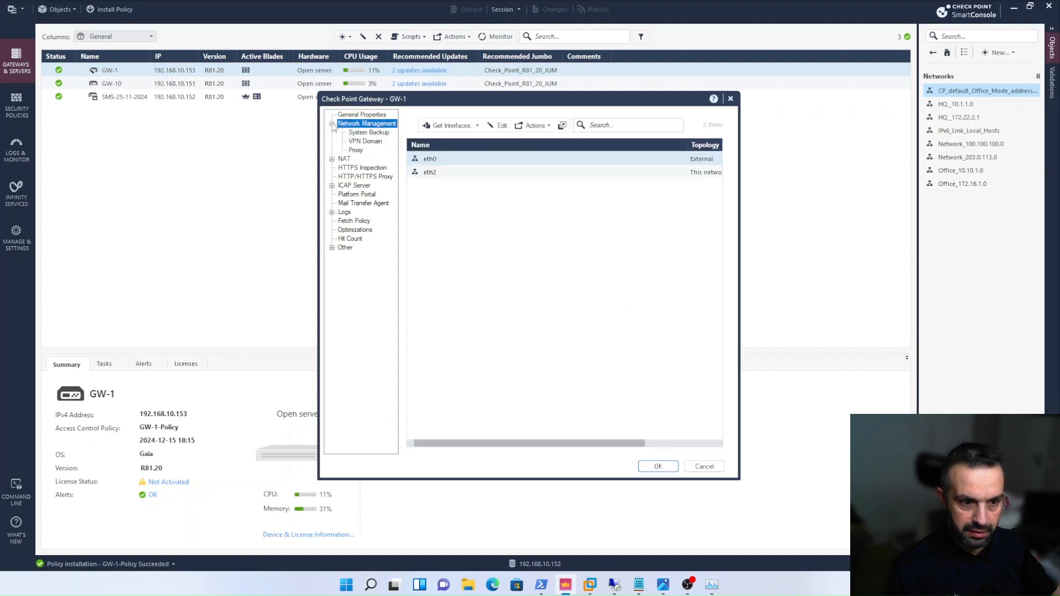
click(332, 124)
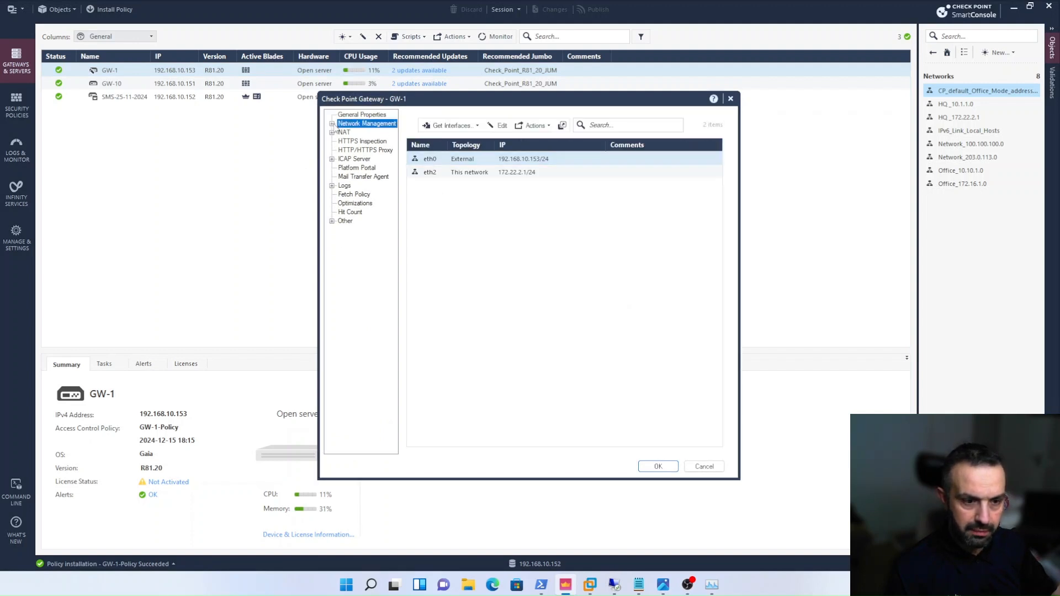
click(357, 115)
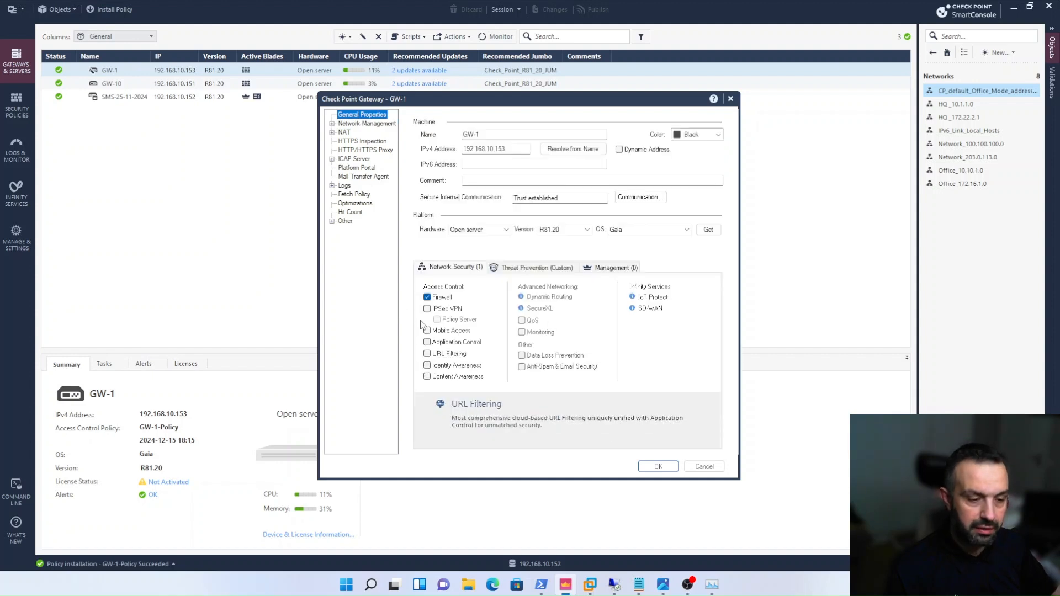
click(427, 309)
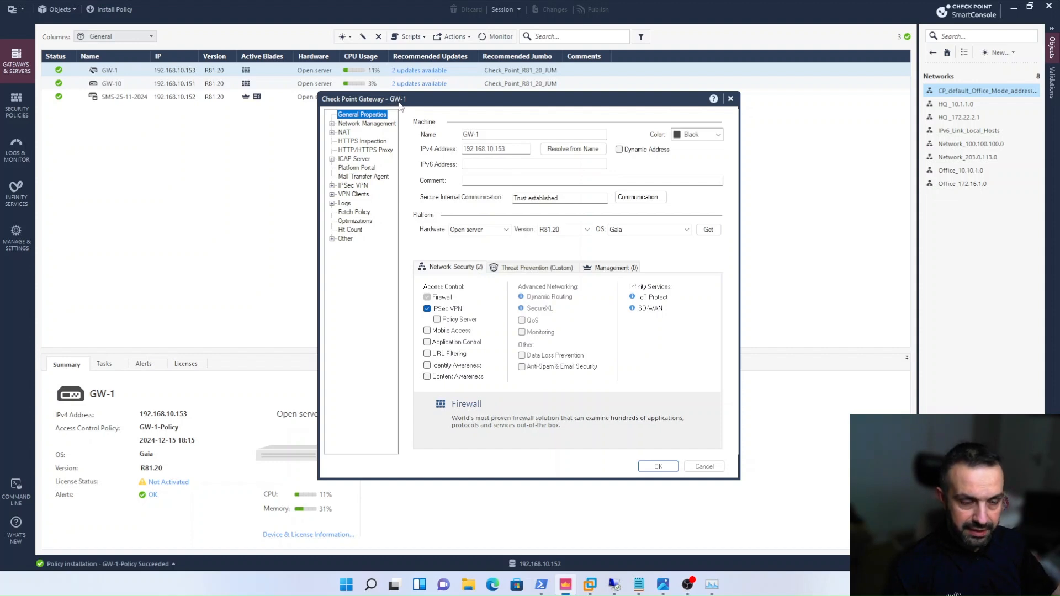
- Set GW-1's VPN domain to the user-defined network HQ _172.22.2.1, checking Site A's local network in the topology diagram image
click(332, 124)
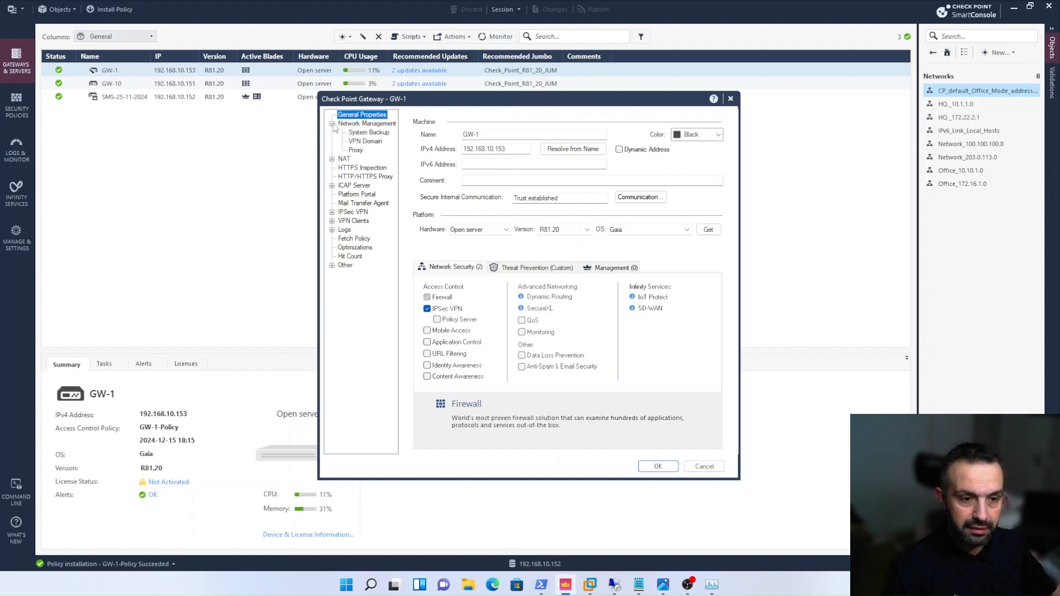
click(363, 142)
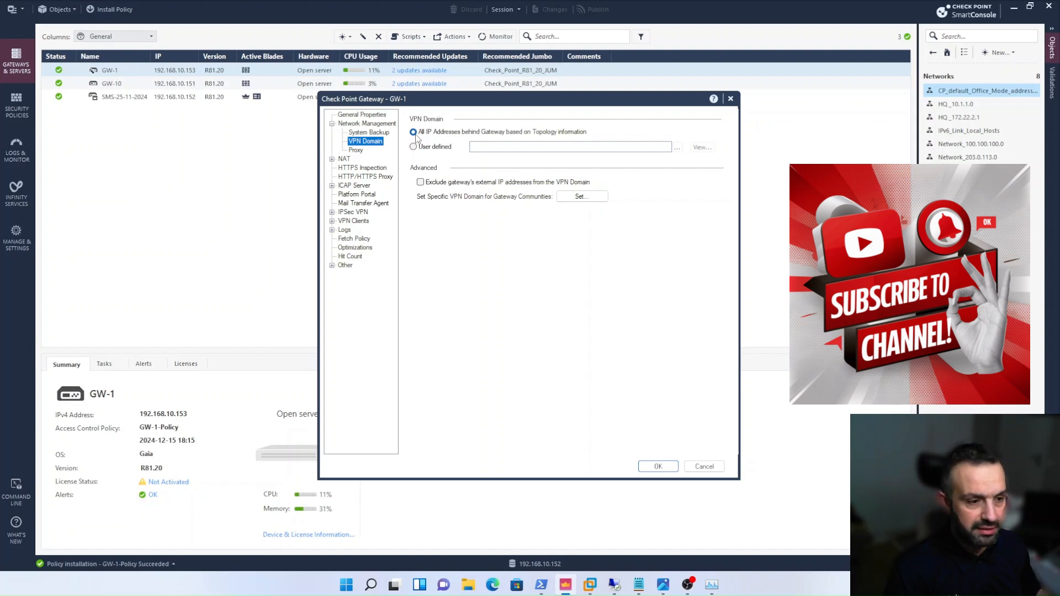
click(447, 145)
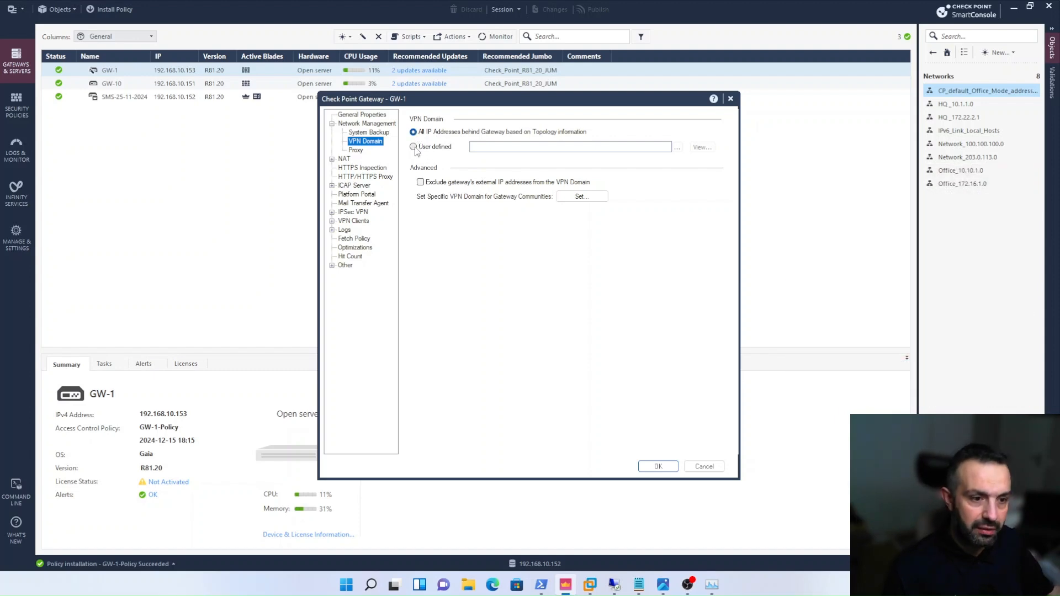
click(678, 148)
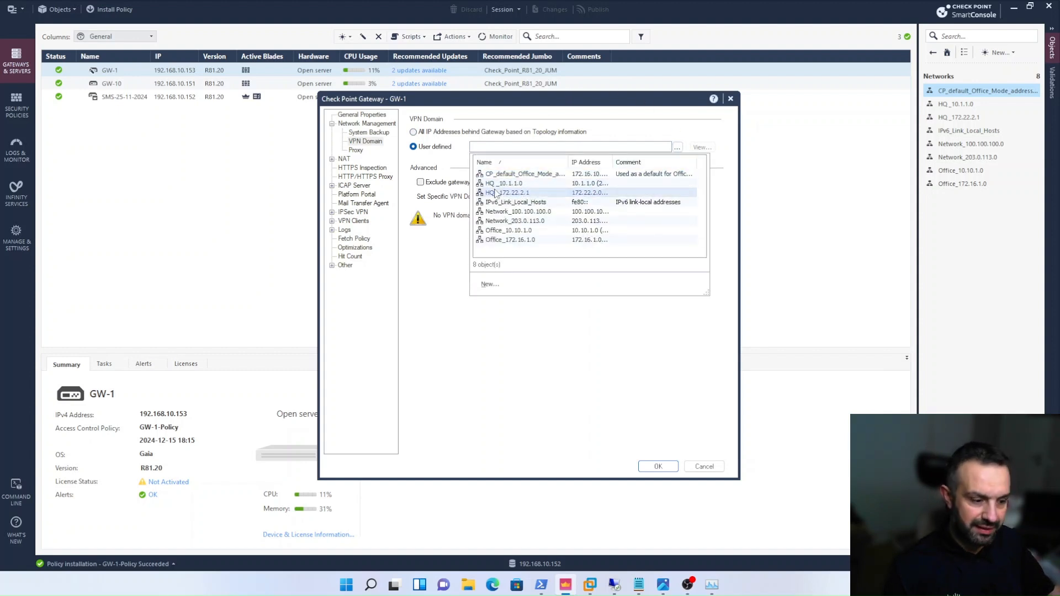
click(662, 584)
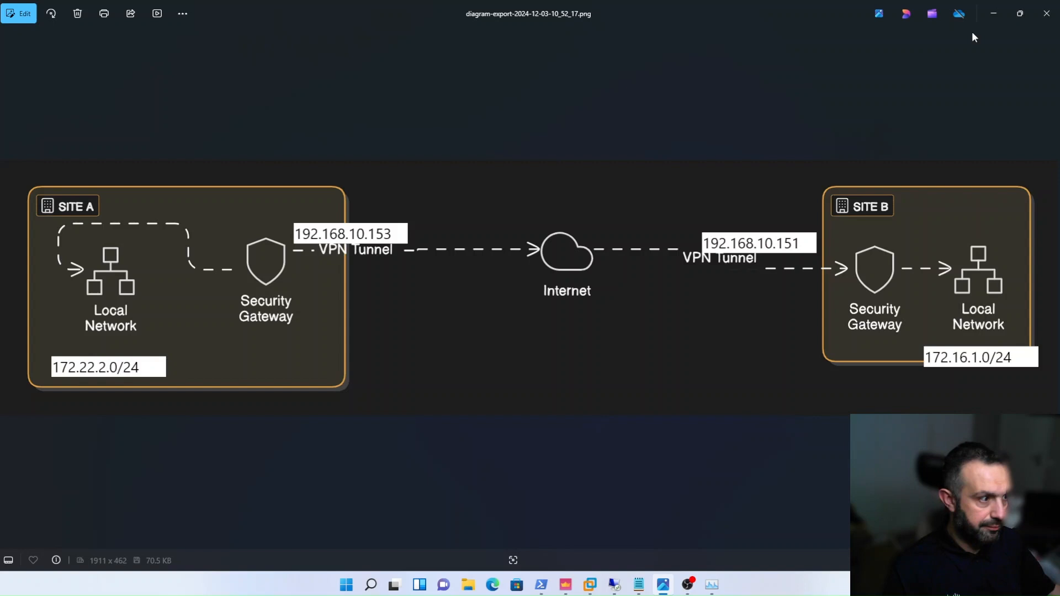
click(993, 13)
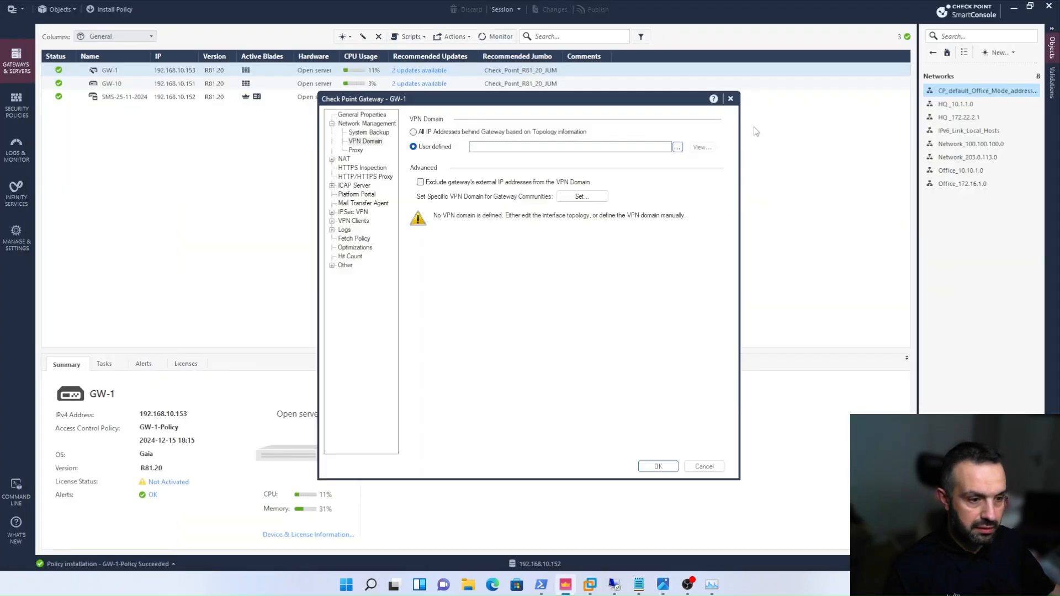
click(677, 147)
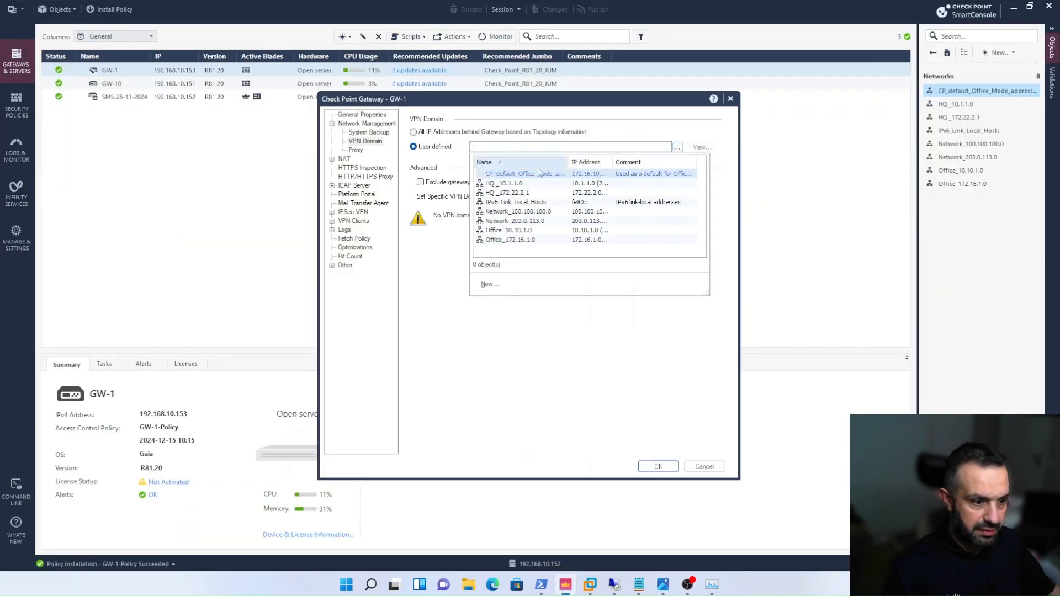
click(513, 192)
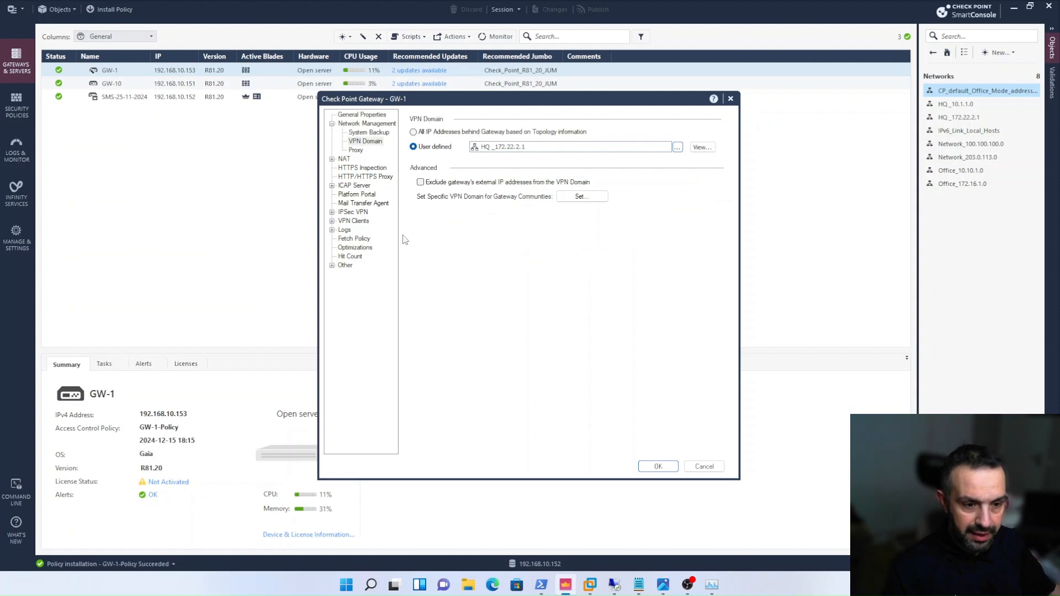
- Set GW-1's IPSec VPN link selection to always use topology table address 192.168.10.153, and save the gateway
click(332, 212)
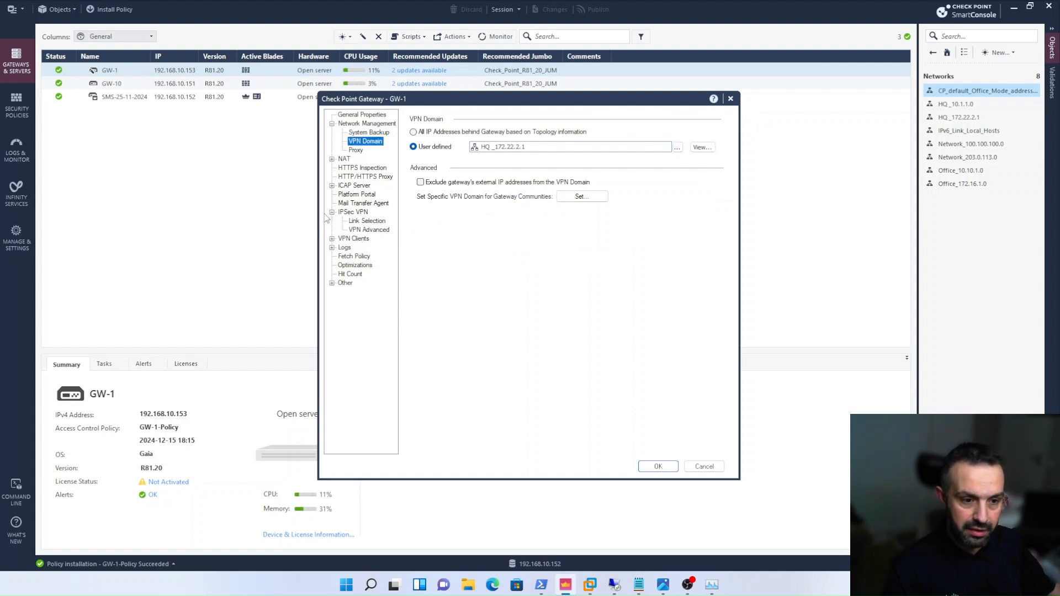
click(368, 222)
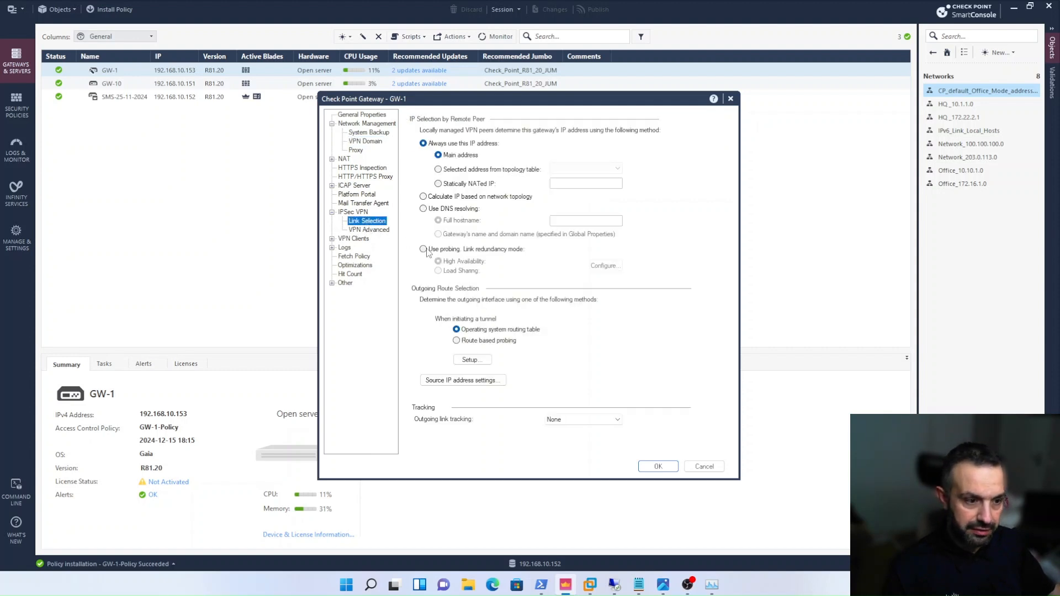
click(438, 169)
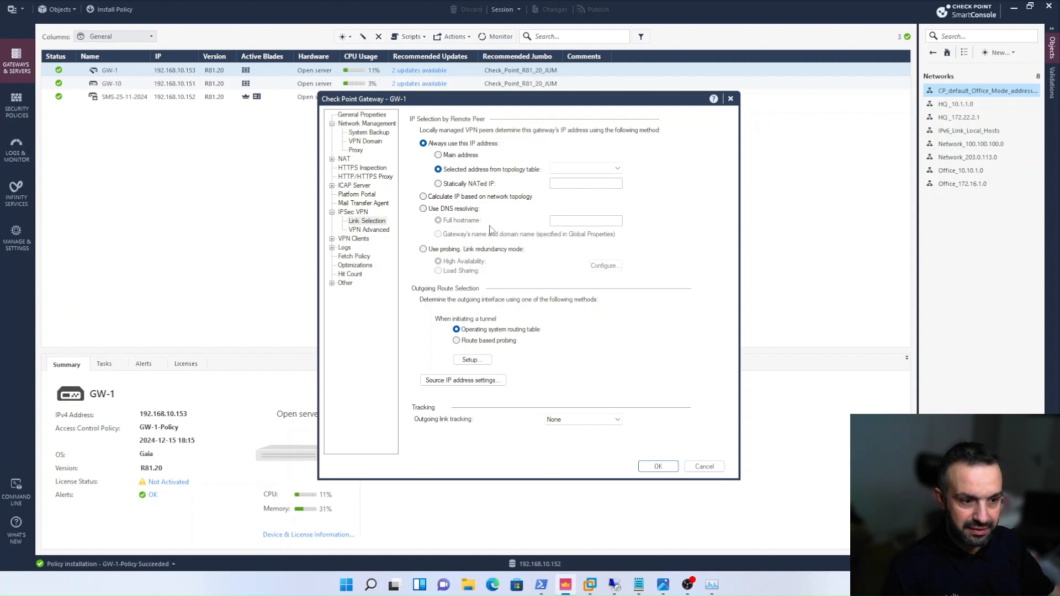
click(618, 169)
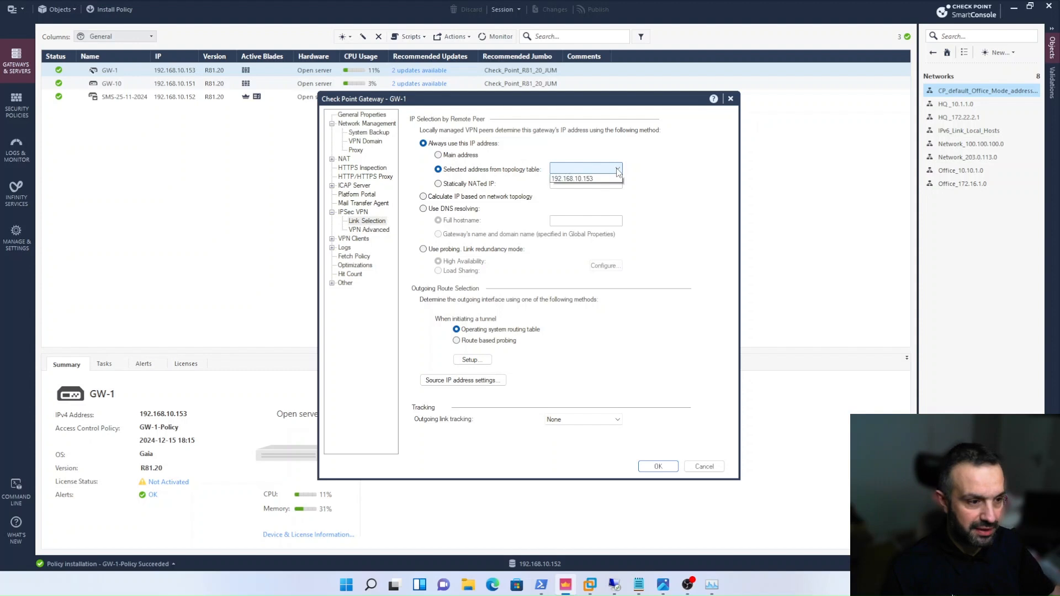
click(588, 186)
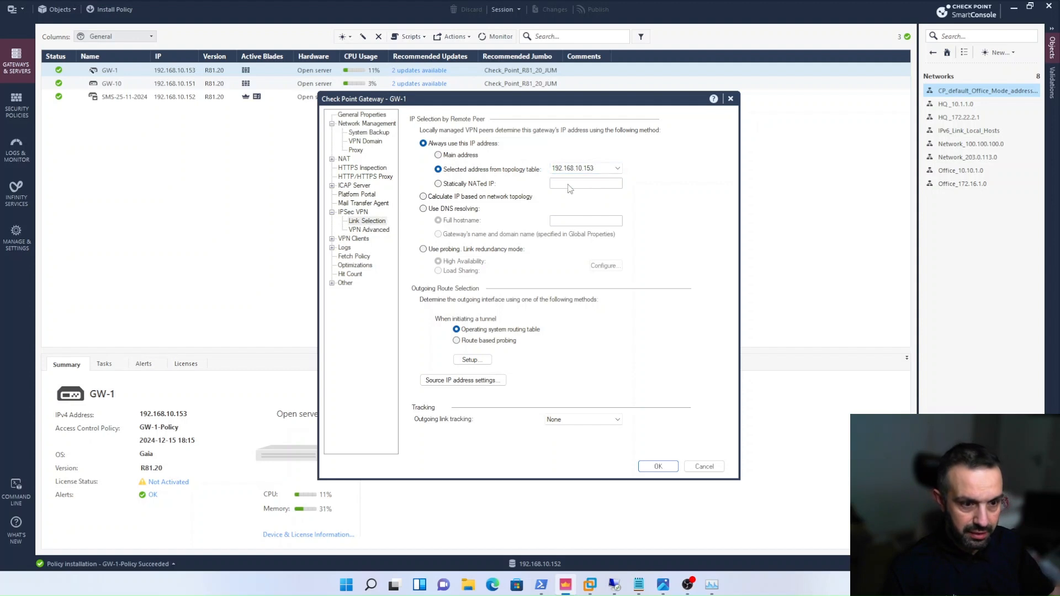
click(658, 467)
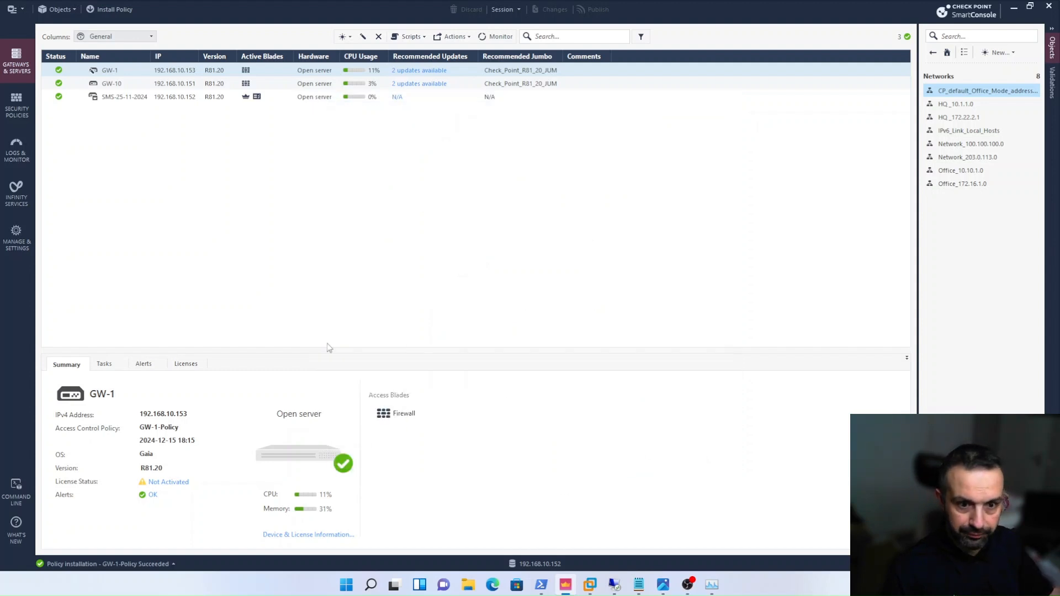
- Open gateway GW-10's properties and enable the IPSec VPN blade
click(121, 83)
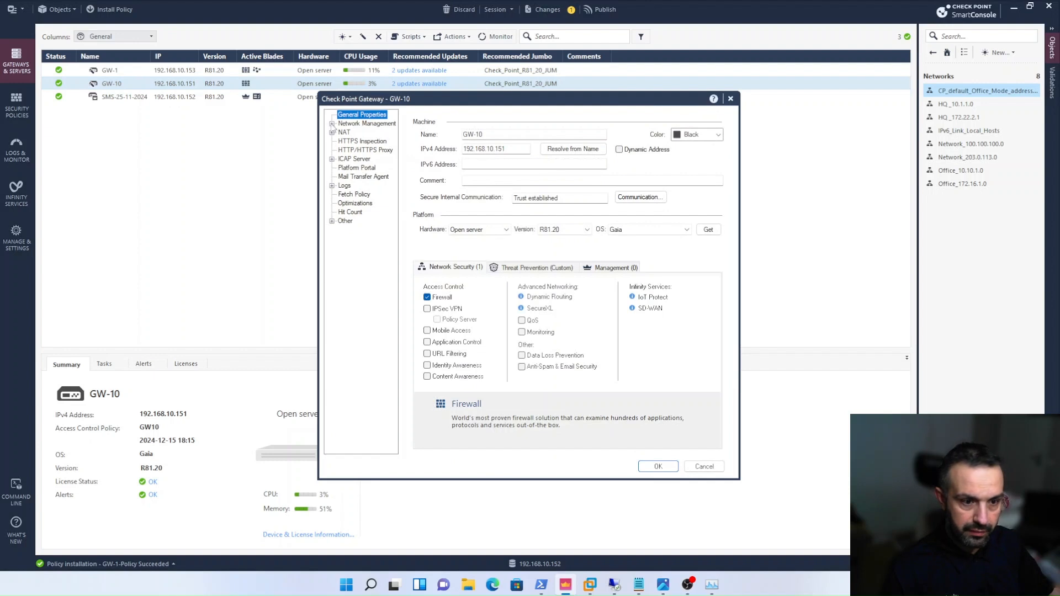
click(332, 124)
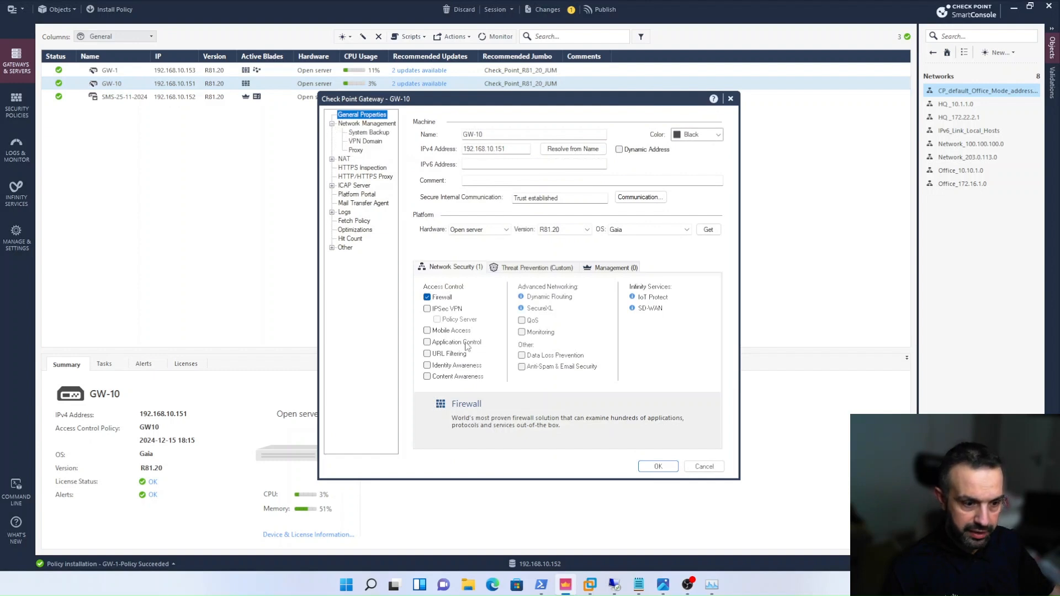
click(427, 308)
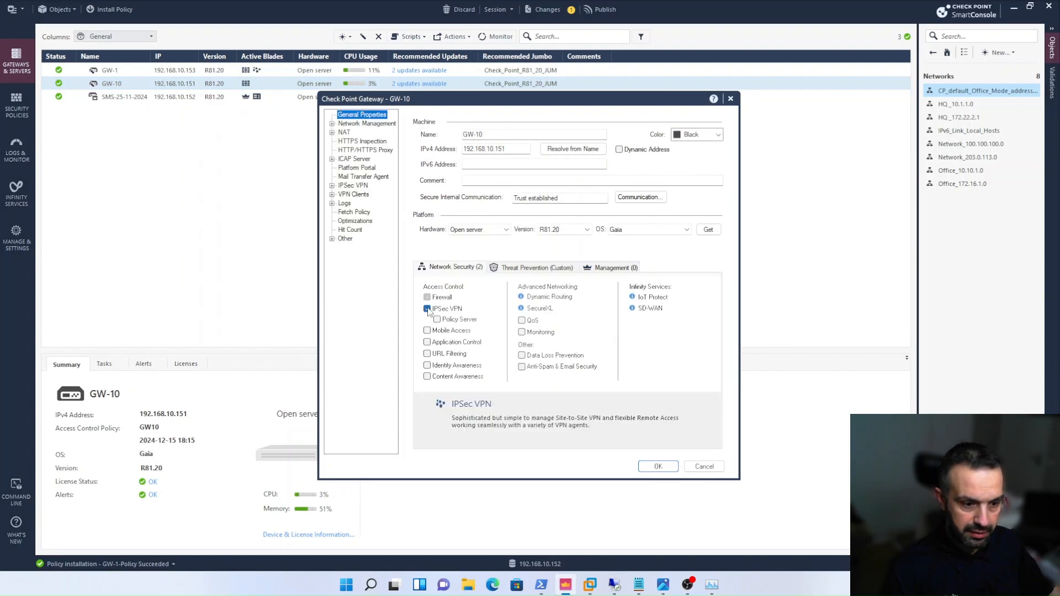
click(332, 124)
- Set GW-10's VPN domain to the user-defined network Office_172.16.1.0, checking Site B's local network in the topology diagram image
click(362, 142)
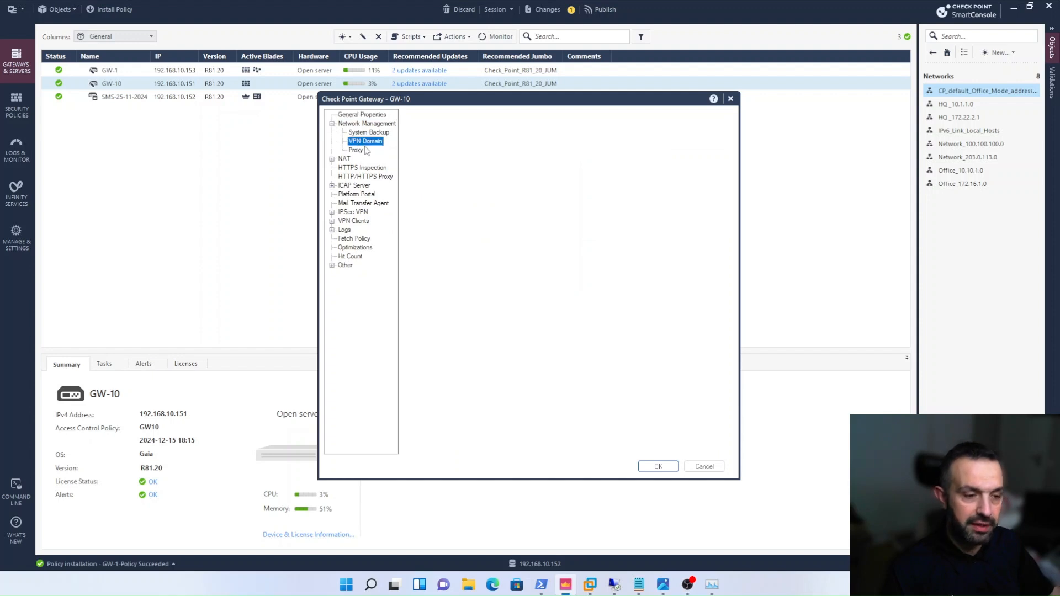
click(413, 147)
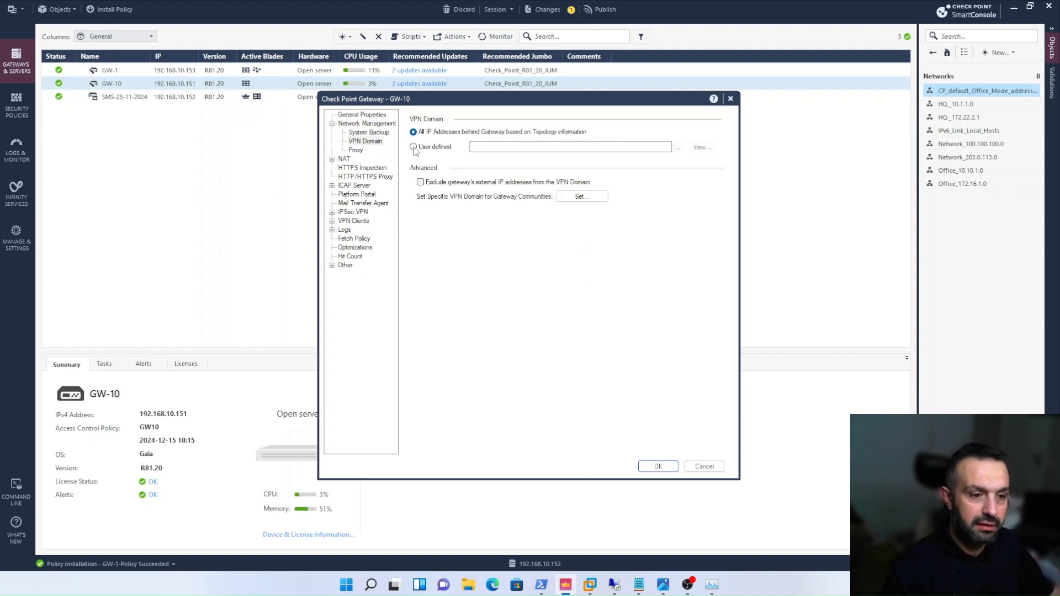
click(679, 148)
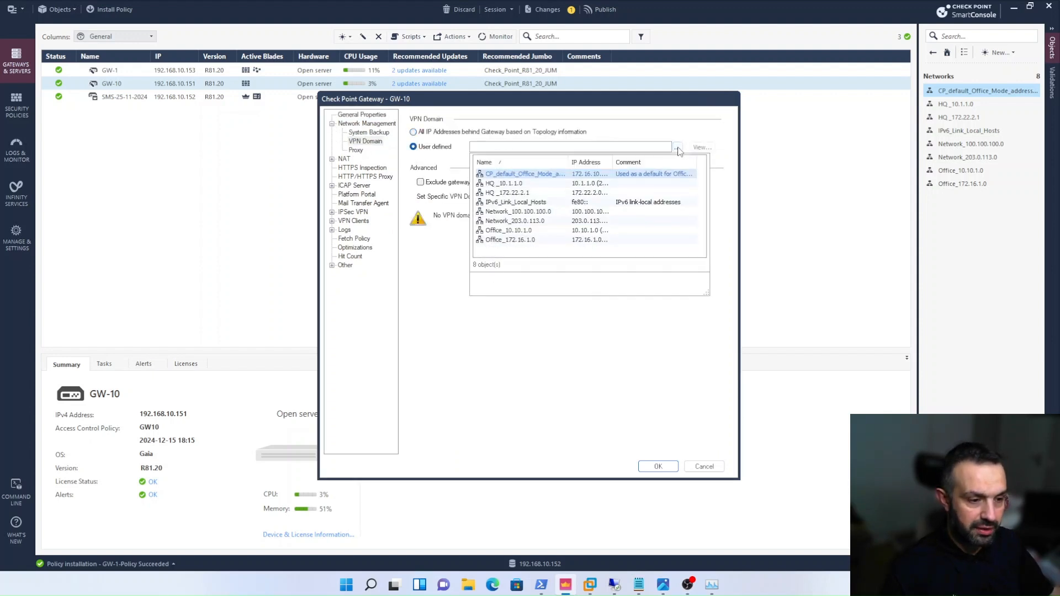
click(524, 241)
click(663, 585)
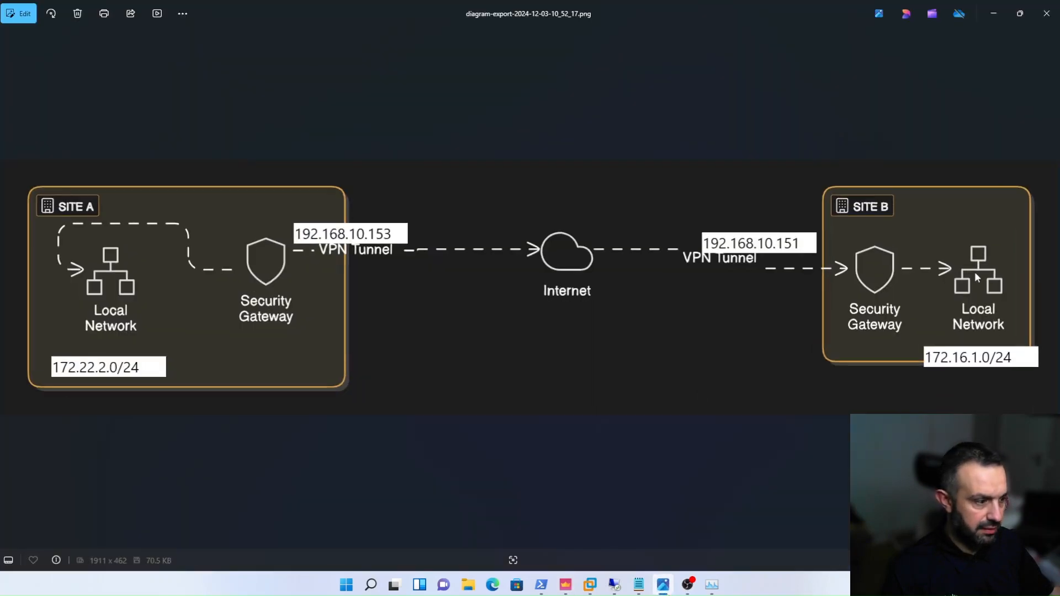
click(994, 13)
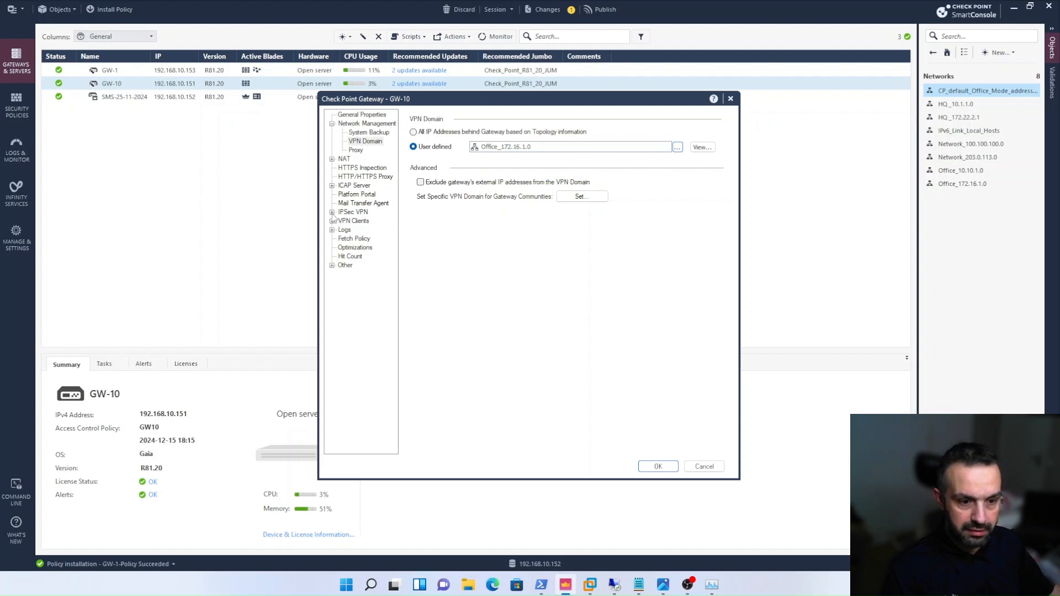
- Set GW-10's link selection to always use topology table address 192.168.10.151, and save the gateway
click(332, 212)
click(367, 220)
click(439, 170)
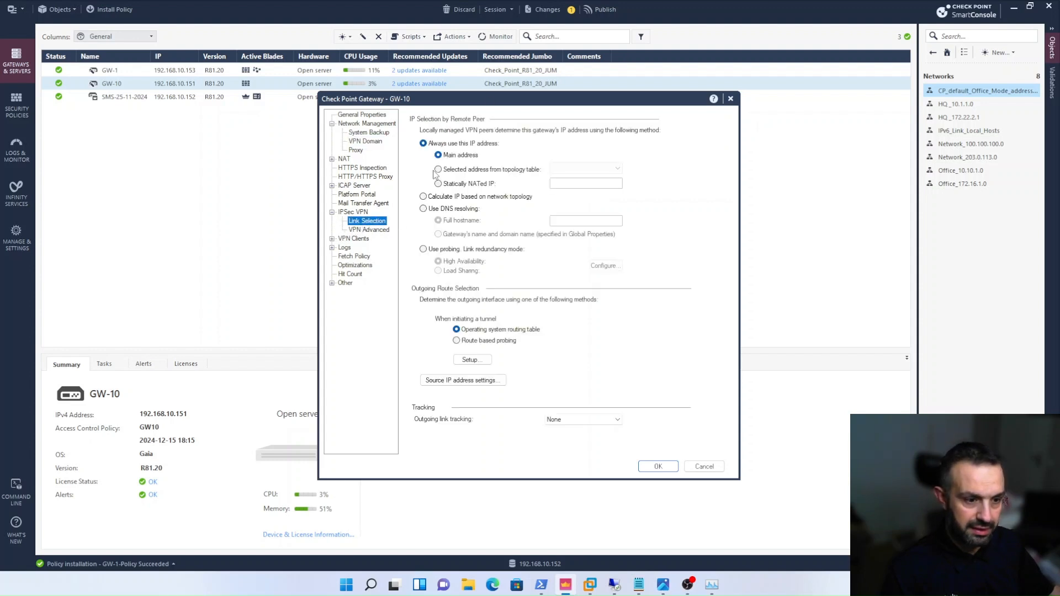
click(579, 169)
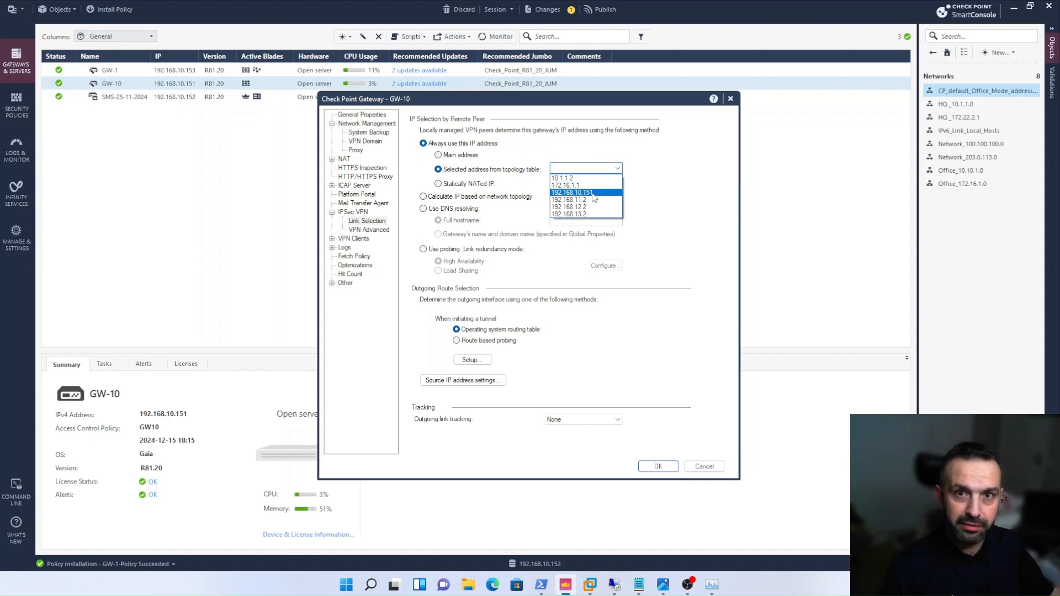
click(593, 193)
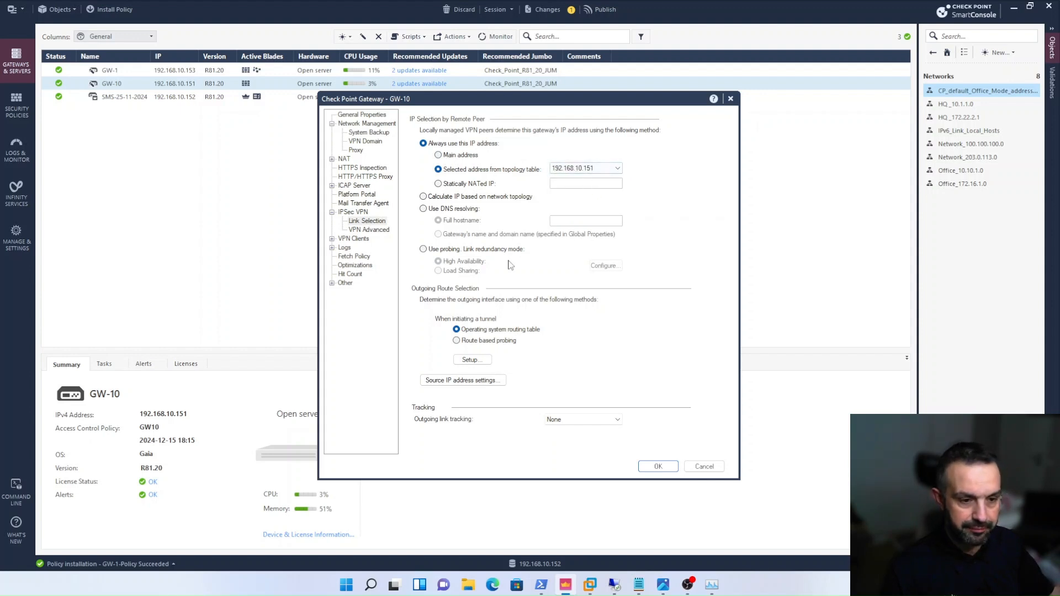
click(655, 467)
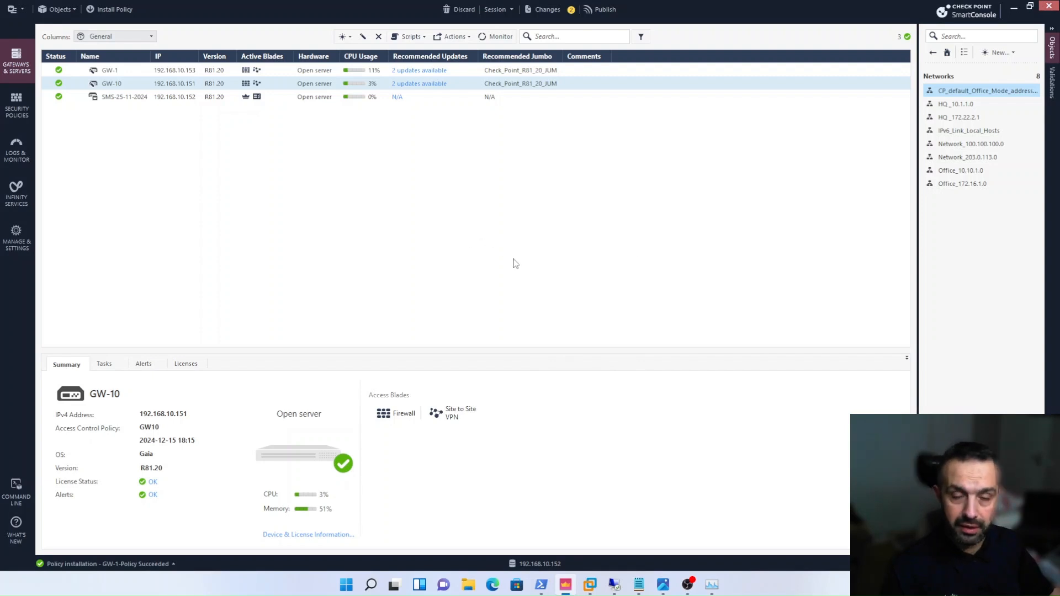
- Create a new star VPN community named GW1-GW10-VPN in the security policies' VPN communities
click(24, 110)
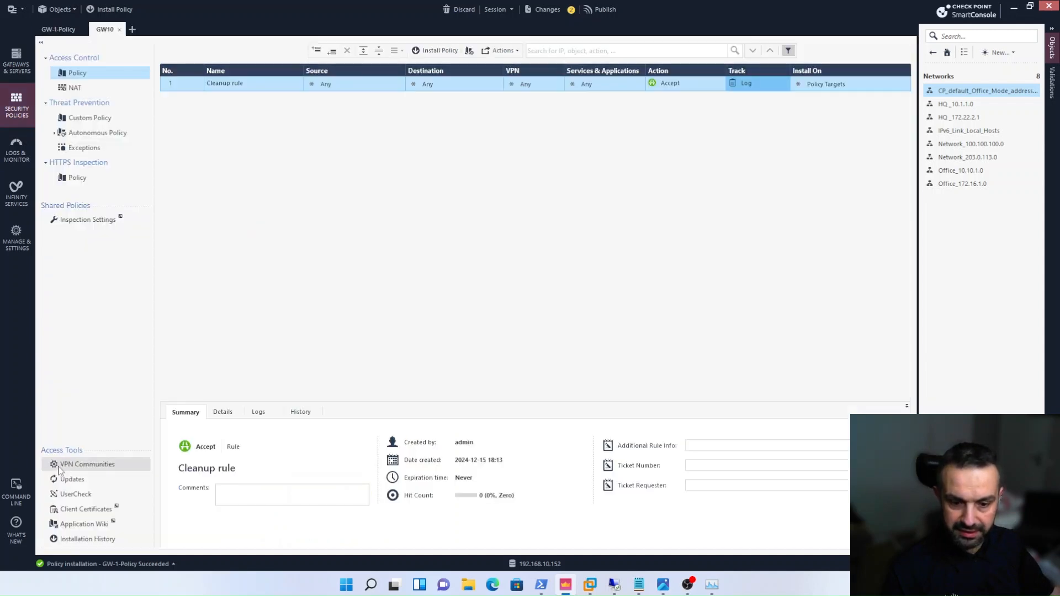
click(94, 469)
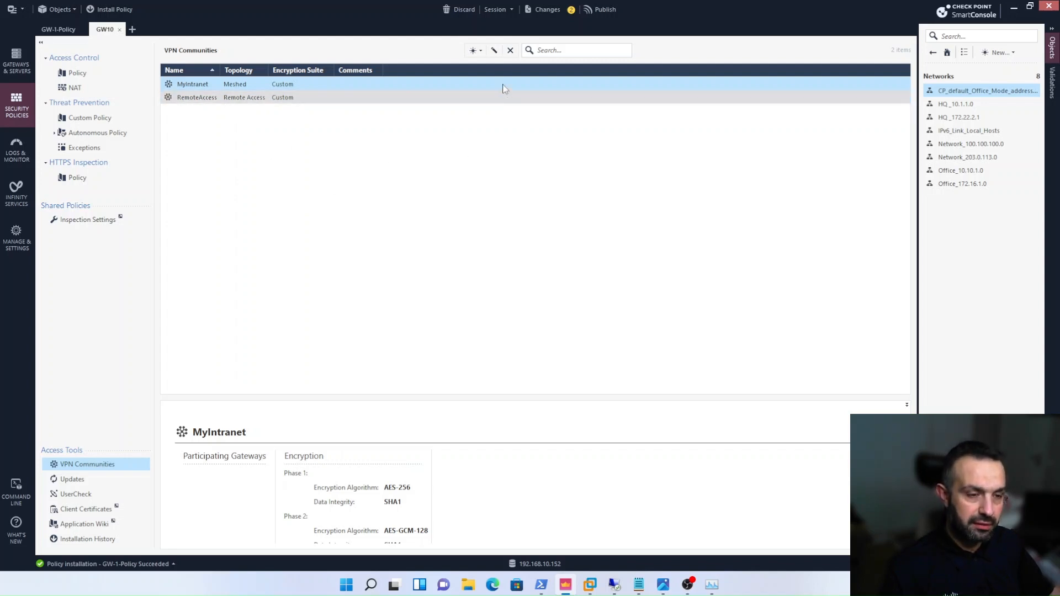
click(483, 52)
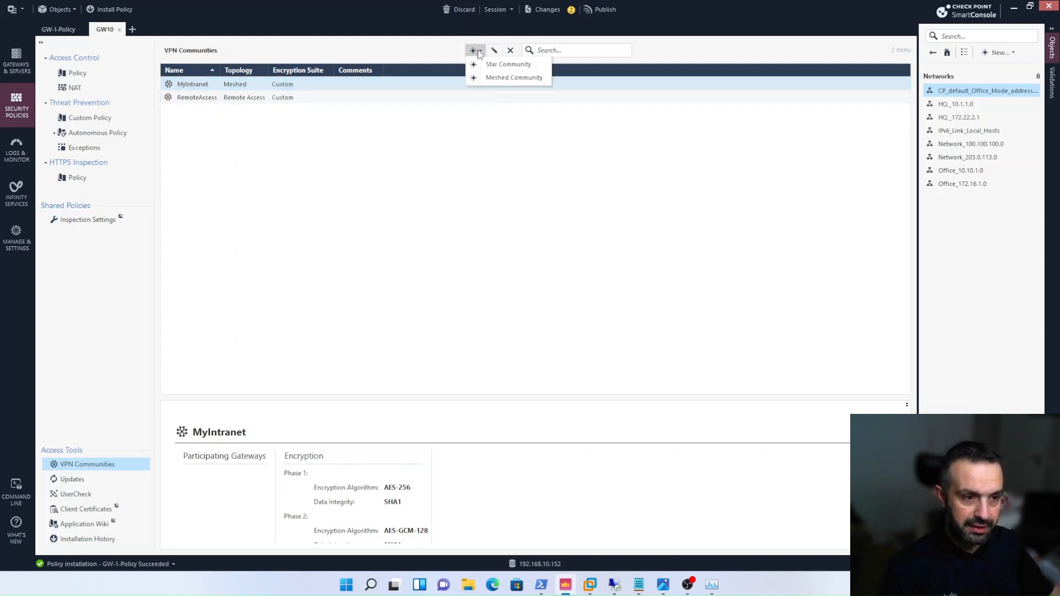
click(491, 64)
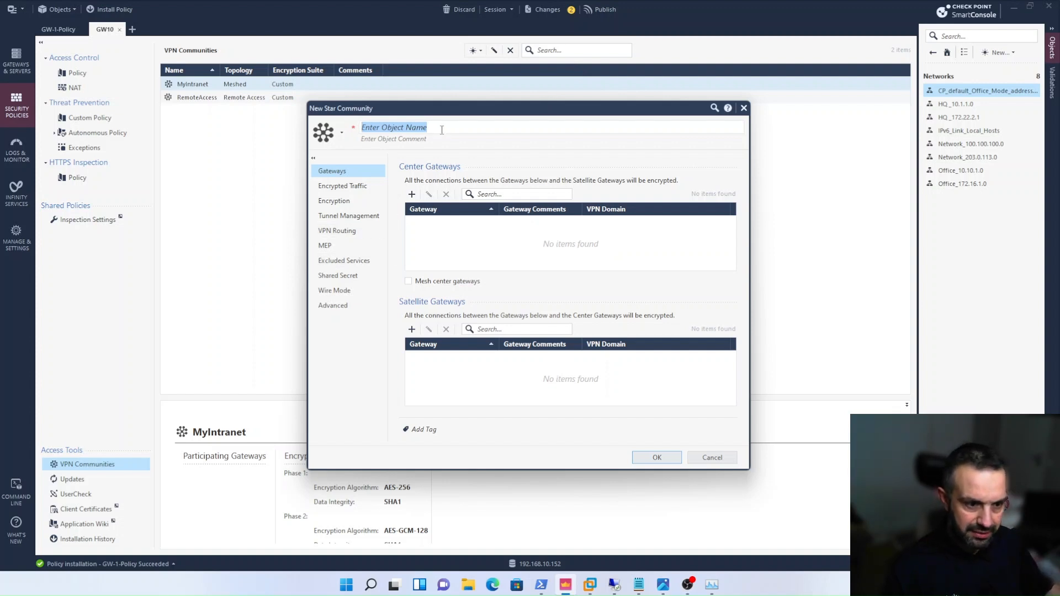
text(GW)
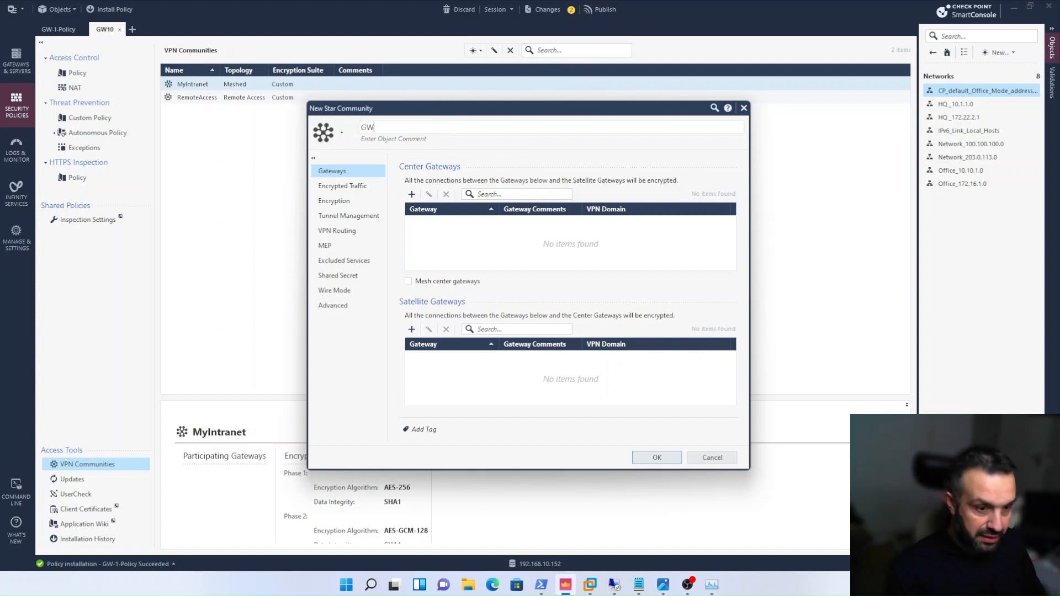
text(1-)
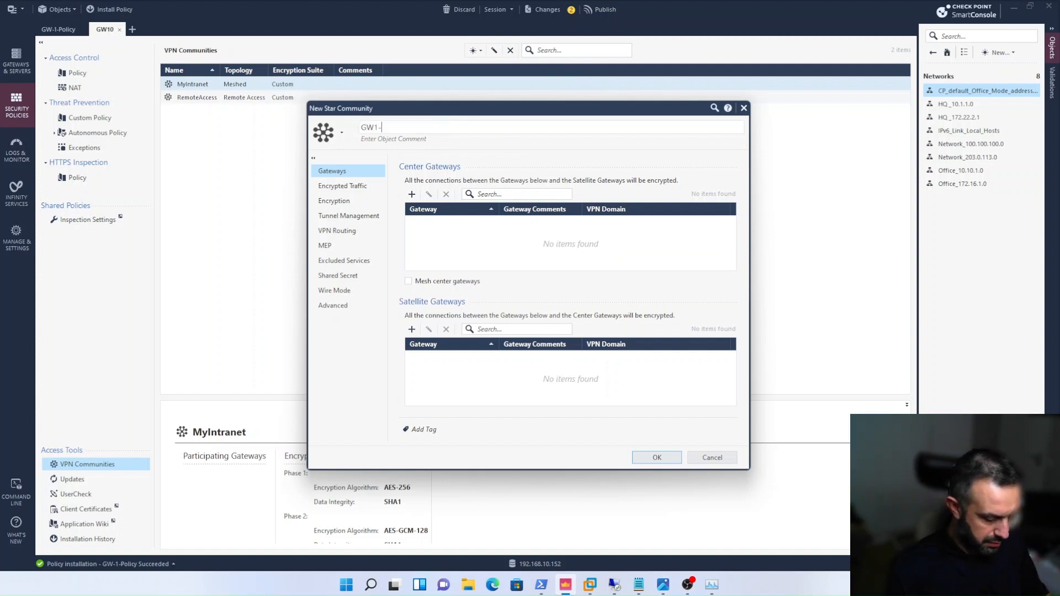
text(GW10-)
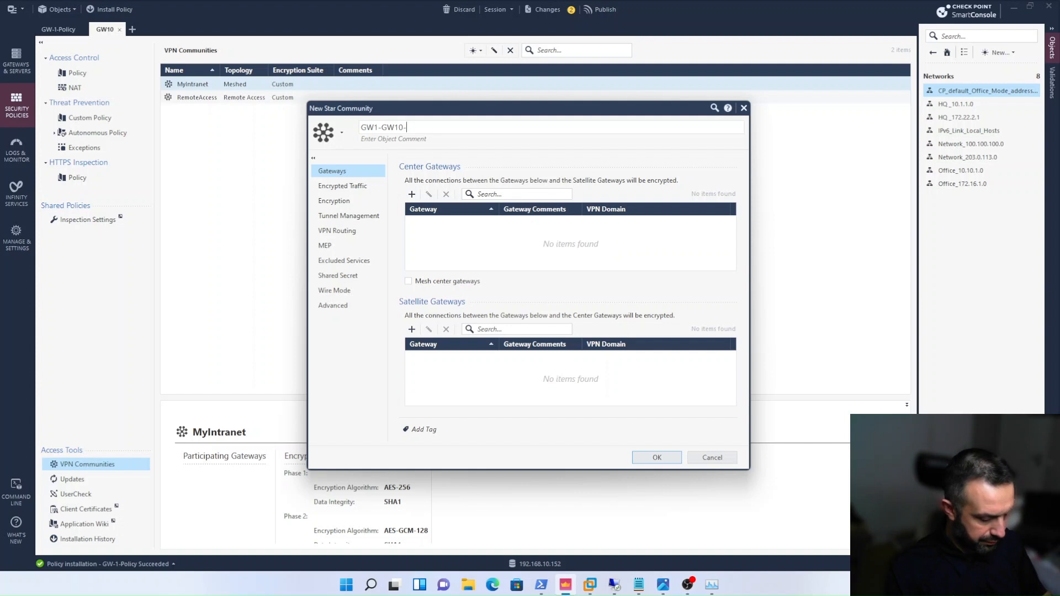
text(VPN)
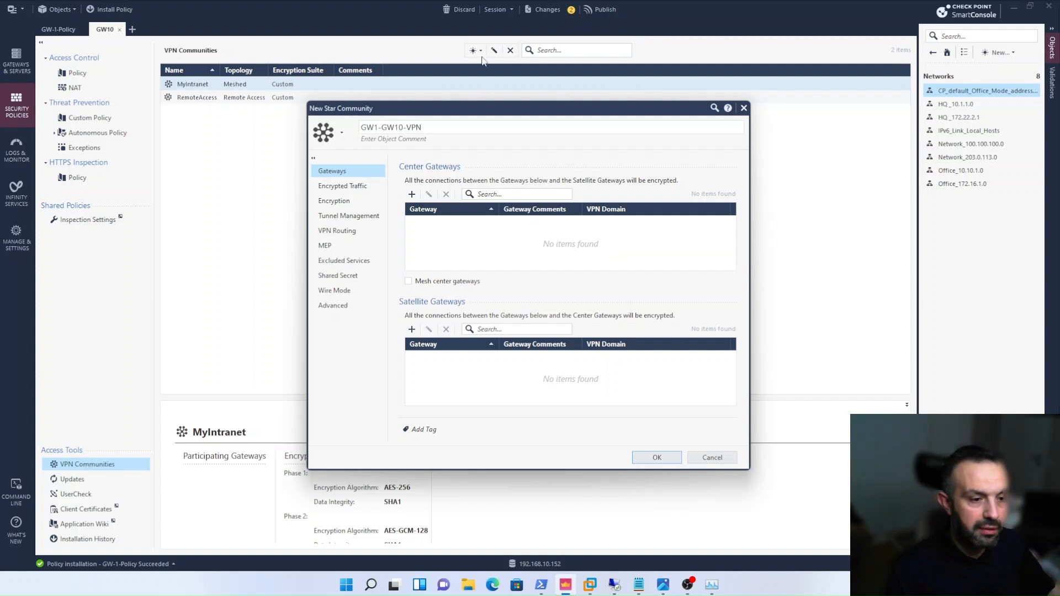
- Add GW-1 as the center gateway and GW-10 as the satellite gateway, and check the VPN domain of each
click(411, 194)
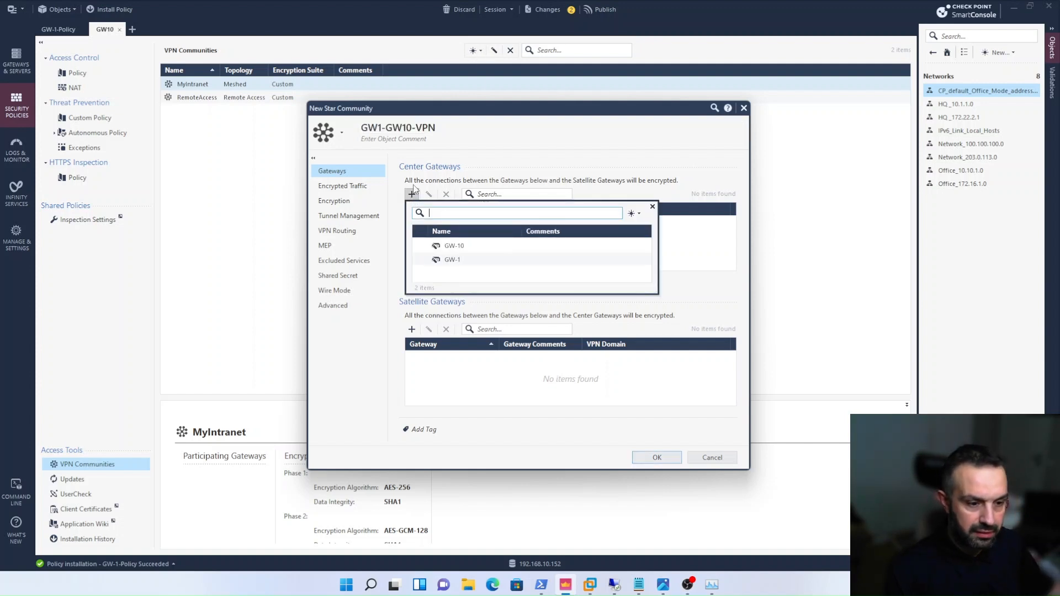
click(440, 260)
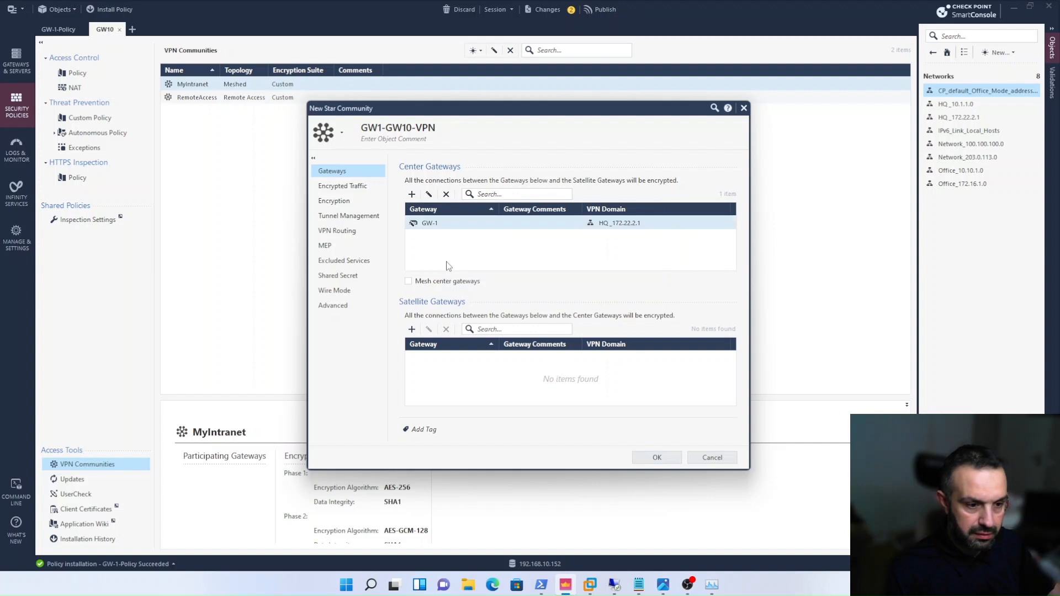
click(412, 329)
click(433, 383)
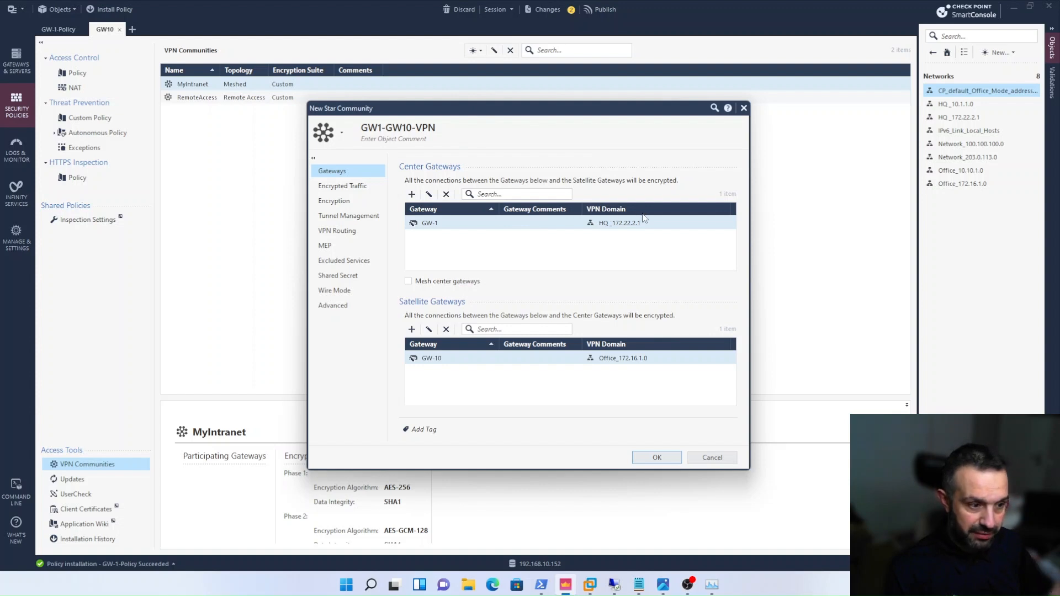
mouse_move(619, 230)
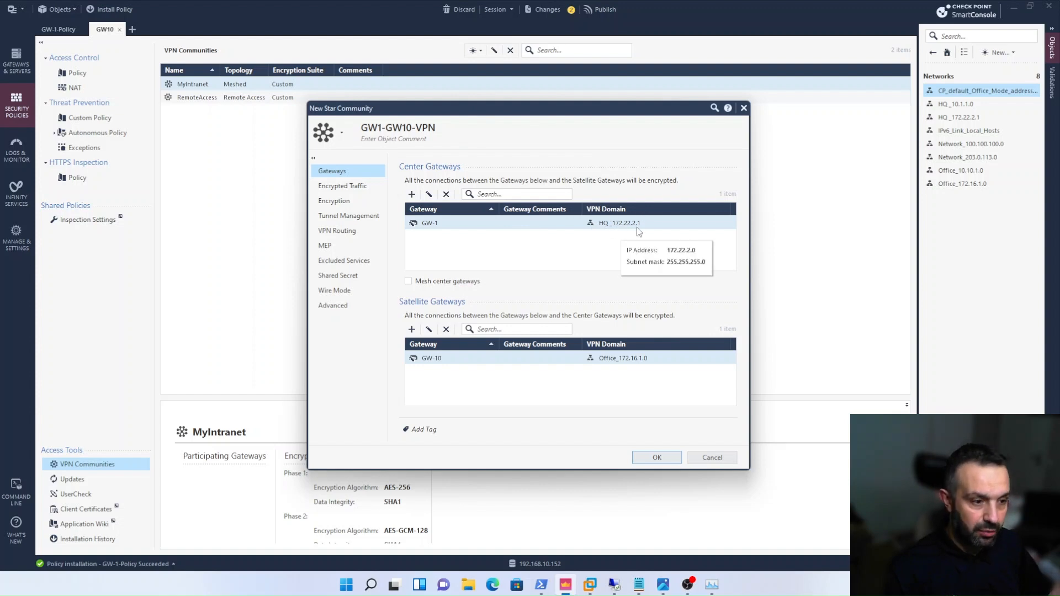
mouse_move(650, 365)
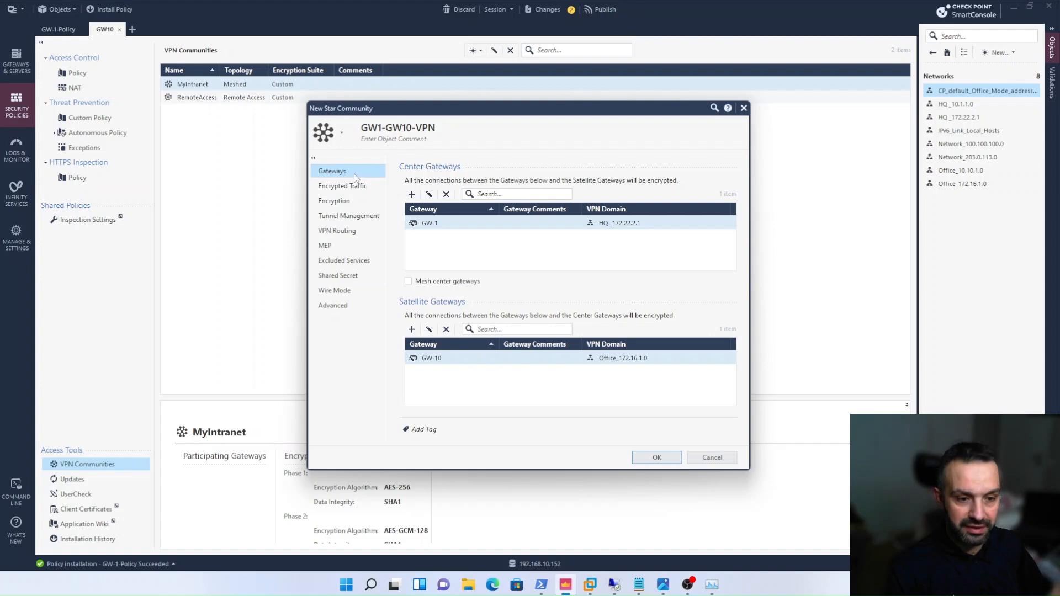
- Review the star community's encryption settings and compare its satellite VPN routing options with its center and satellite gateways
click(341, 201)
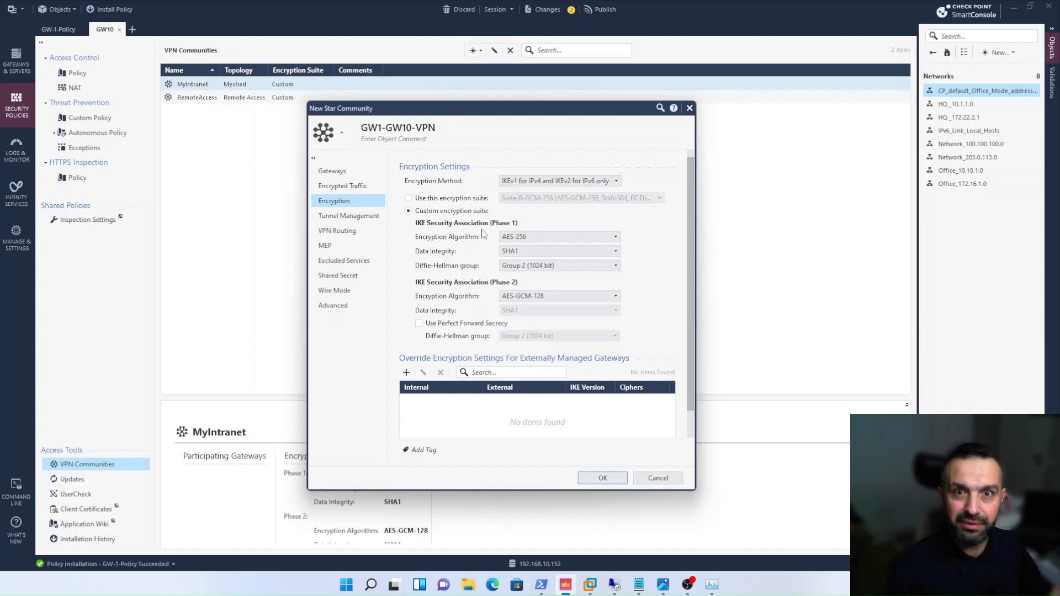
click(354, 234)
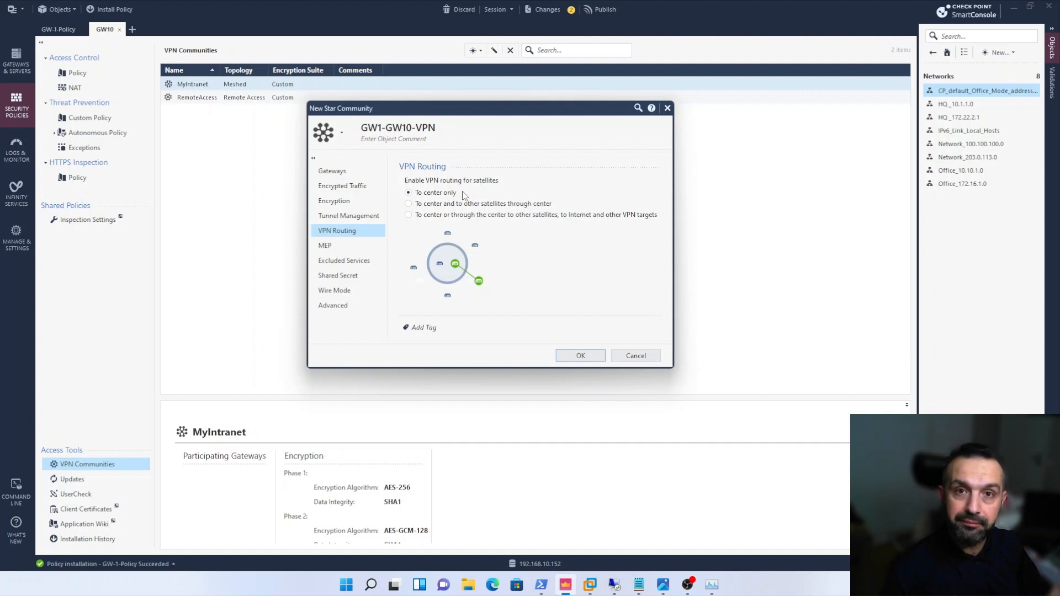
click(333, 174)
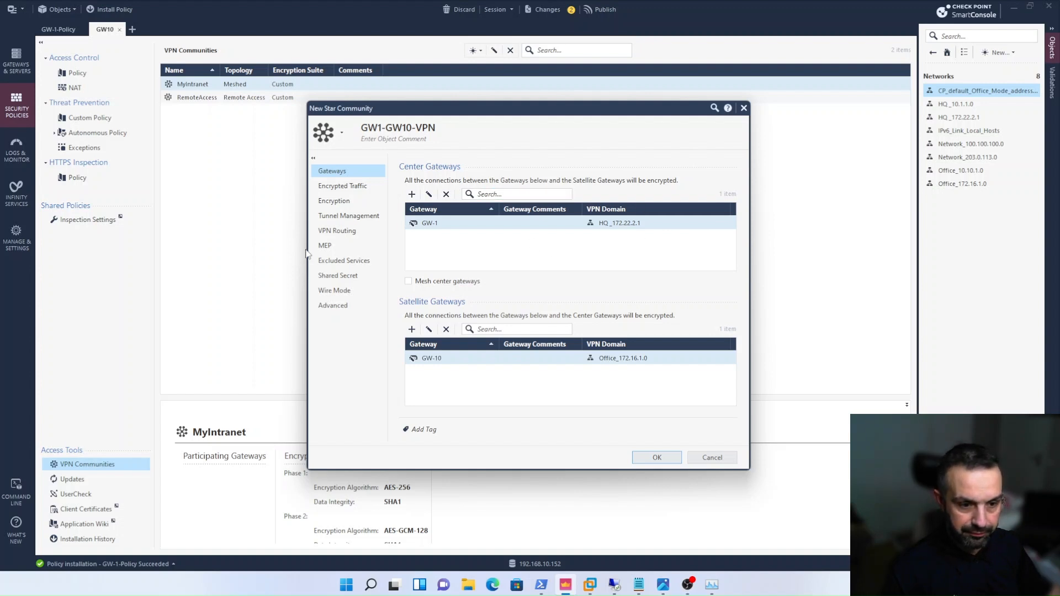
click(340, 234)
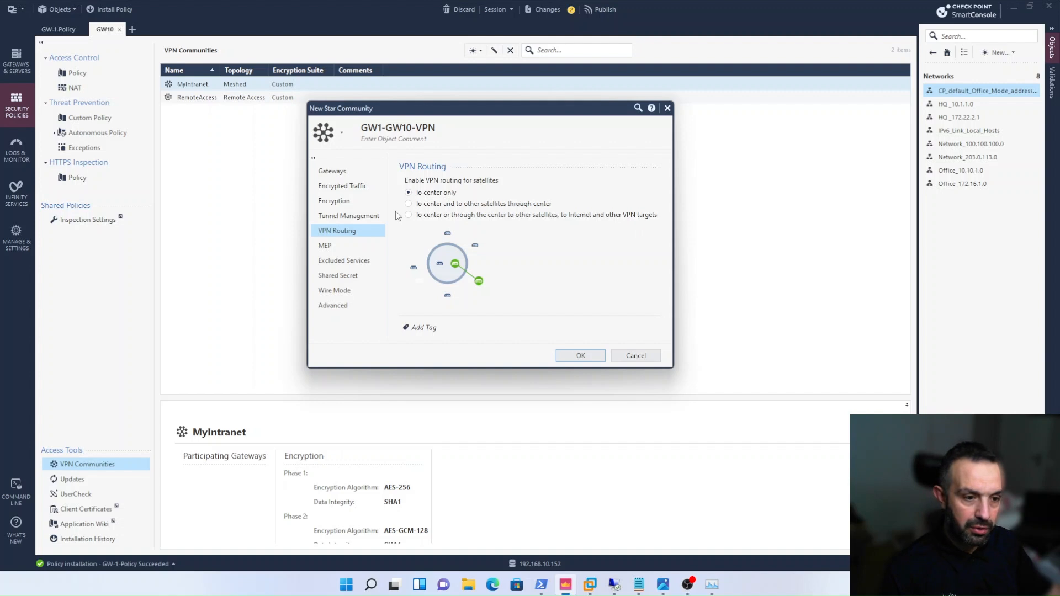
click(330, 171)
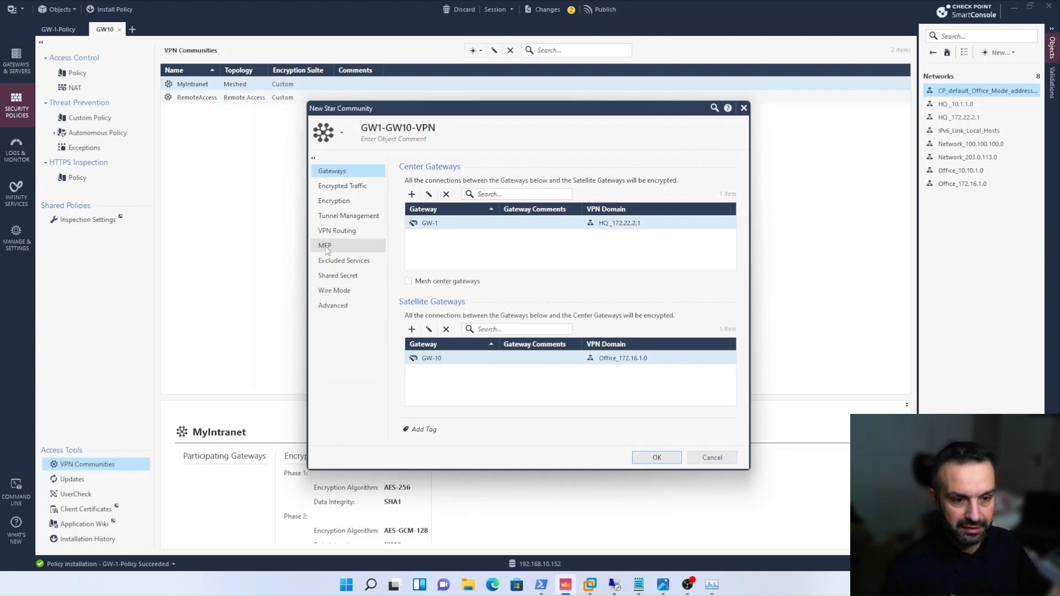
click(338, 232)
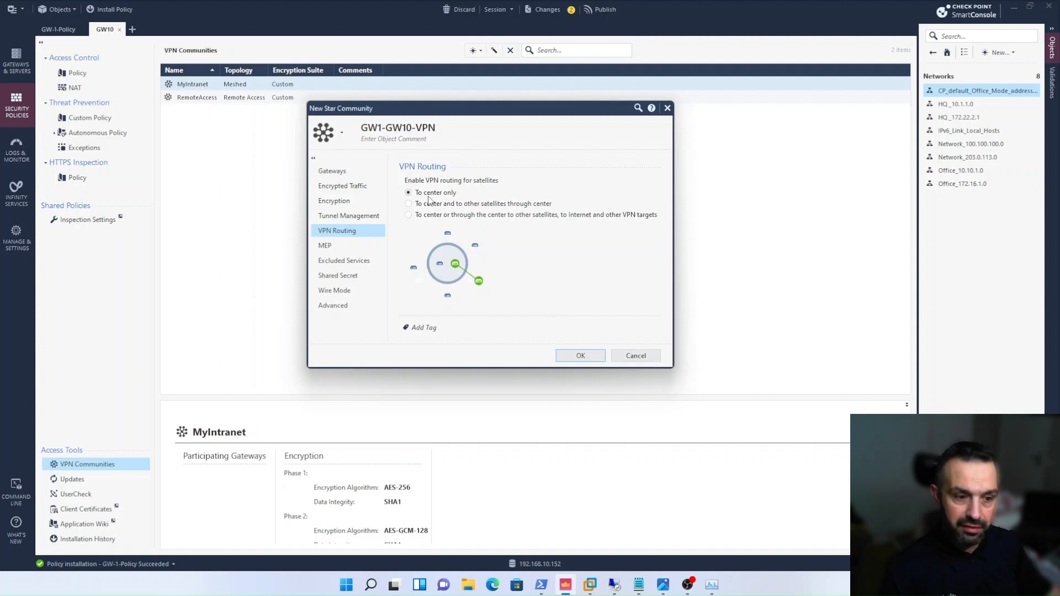
- Disable NAT inside the VPN community for both center and satellite gateways, keep VPN routing to center only, and save the community
click(338, 305)
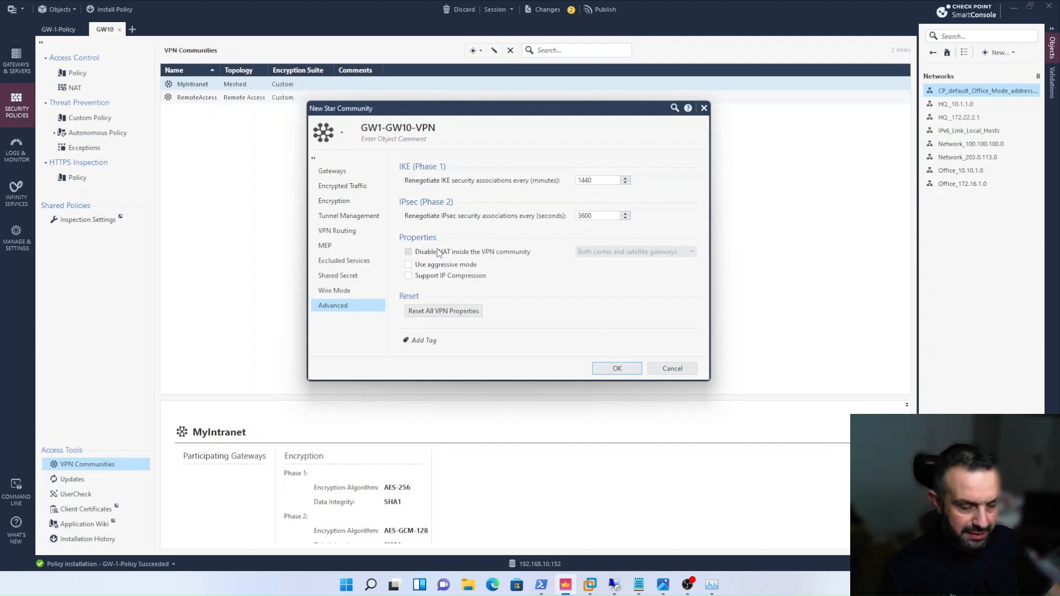
click(440, 252)
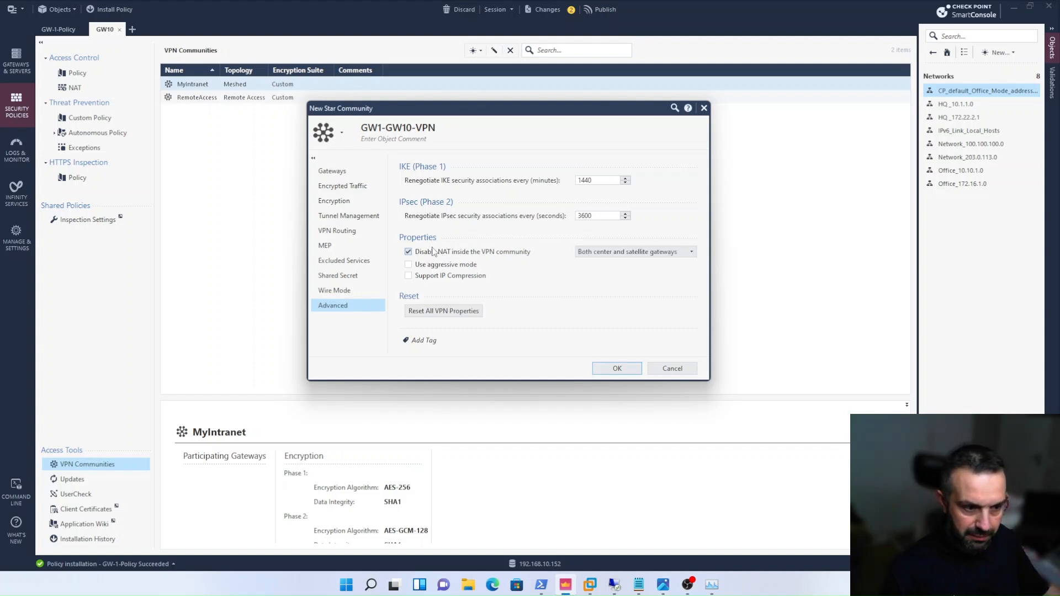
click(348, 231)
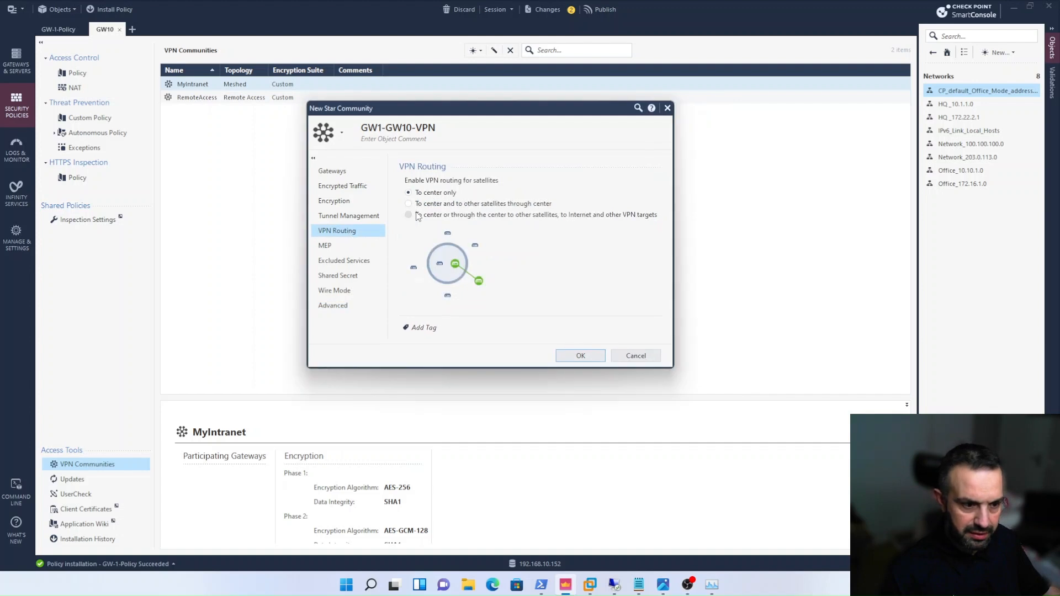
click(582, 356)
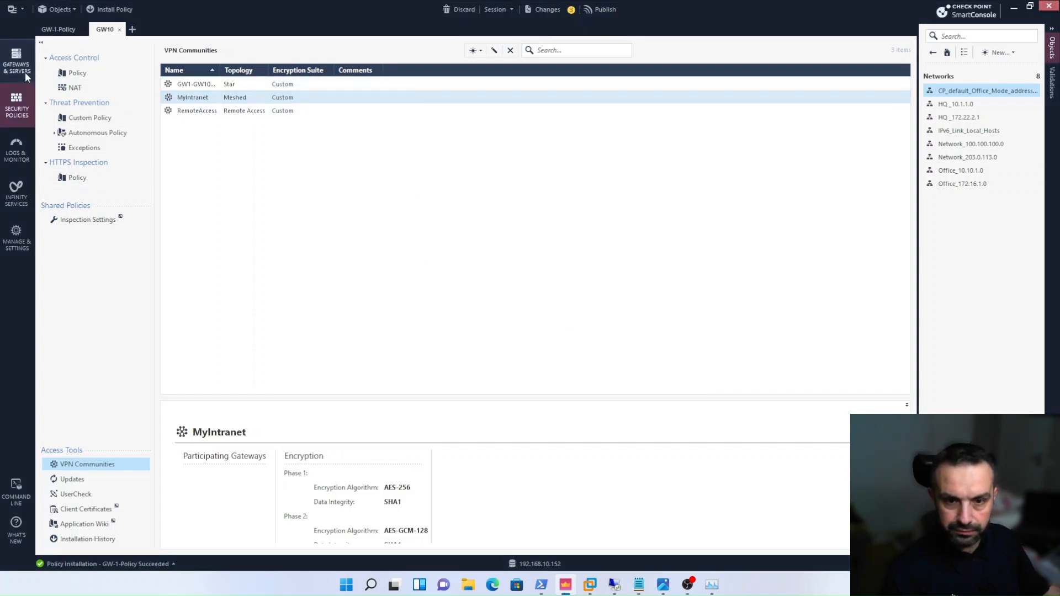
- In GW-1-Policy, add a rule above the cleanup rule with source HQ _172.22.2.1 and the default Office Mode network 172.16.10.0 as destination
click(61, 29)
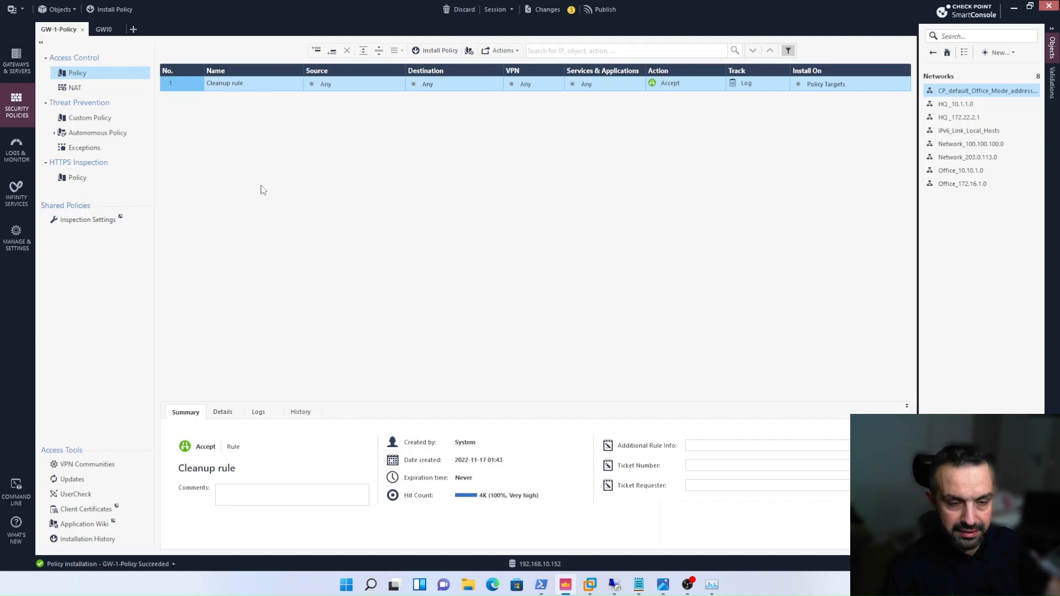
right_click(193, 86)
click(284, 94)
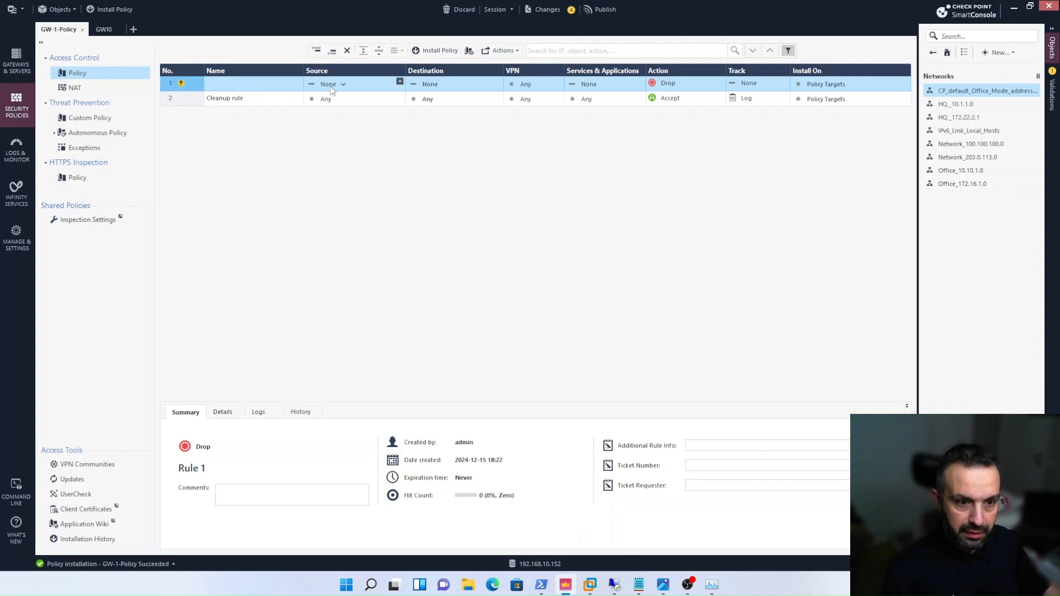
click(401, 84)
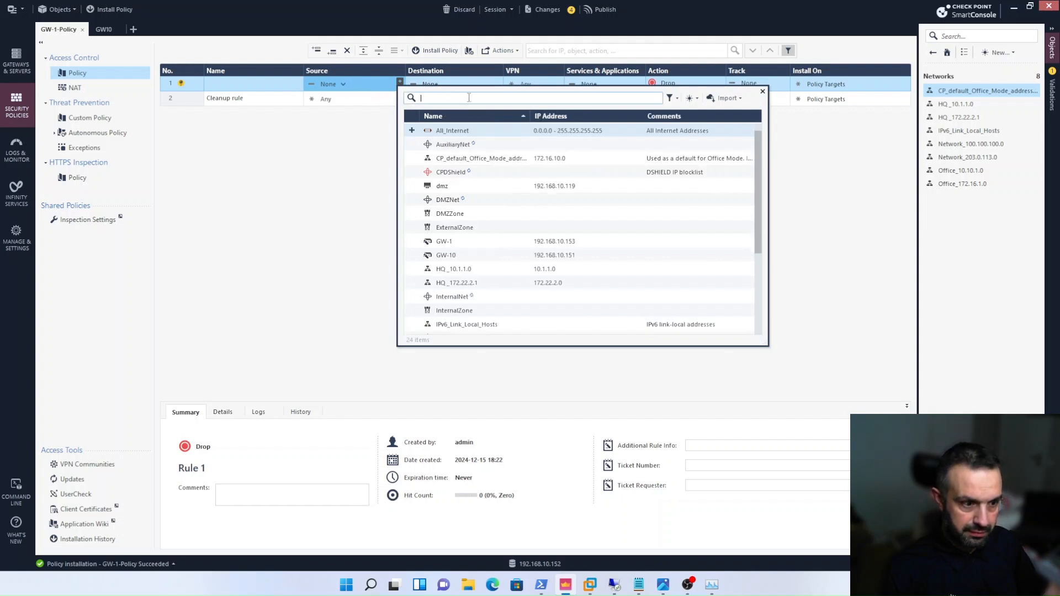
double_click(515, 286)
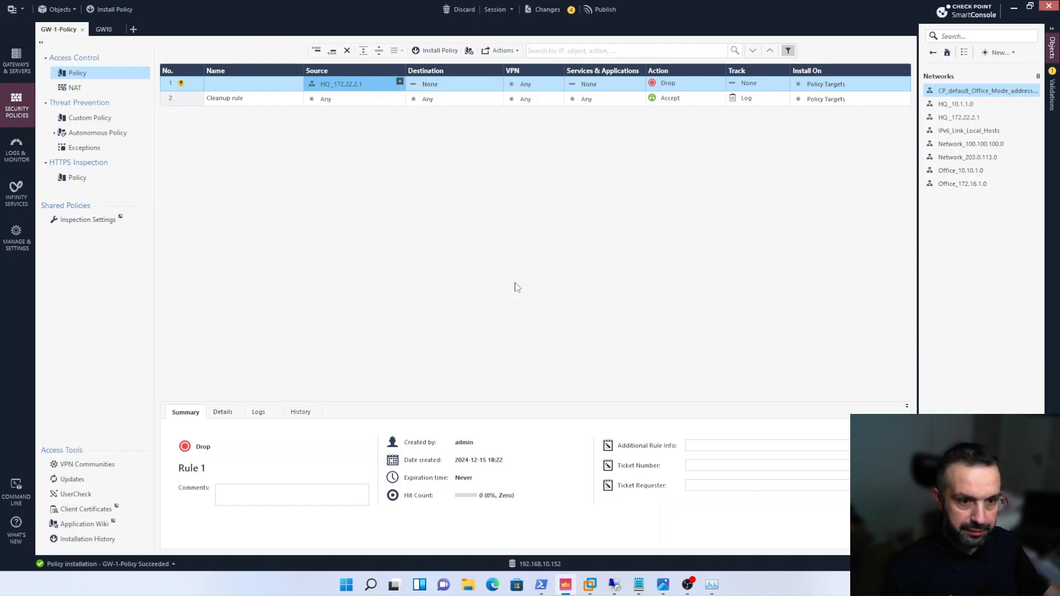
click(497, 82)
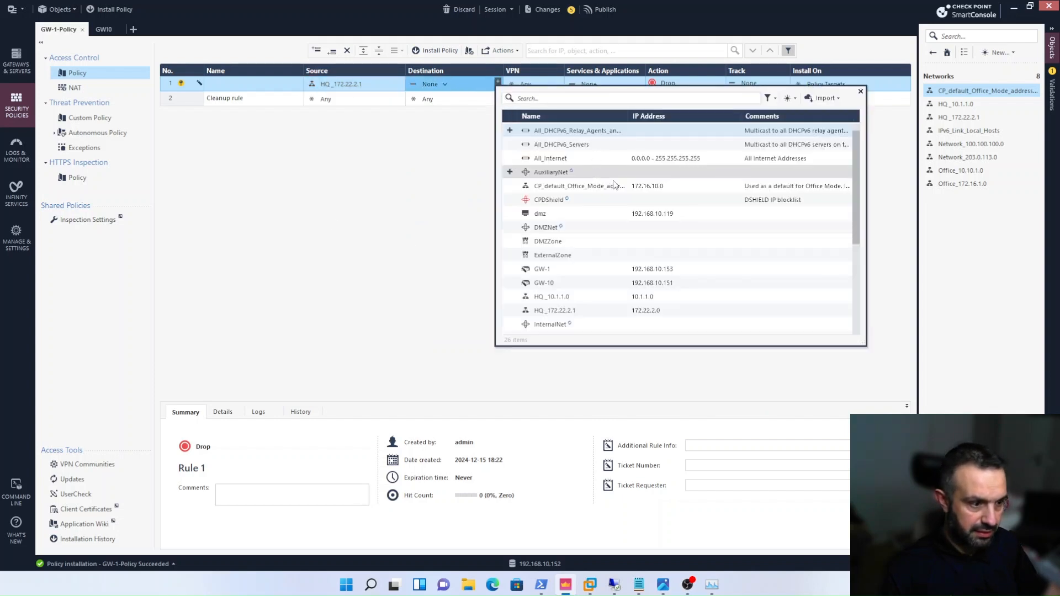
double_click(645, 189)
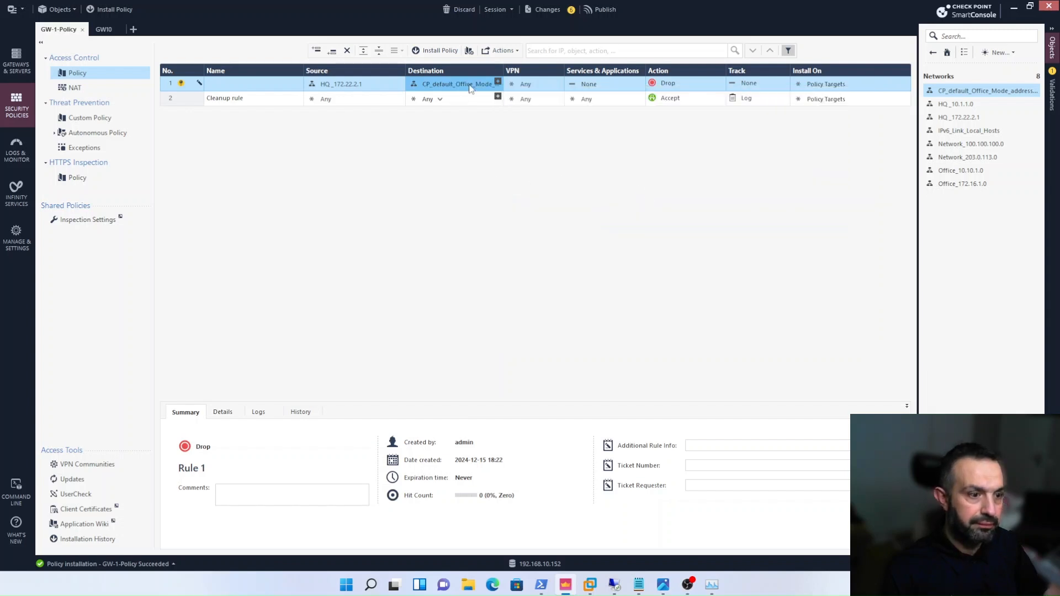
- Restrict the new GW-1-Policy rule to the VPN community GW1-GW10-VPN and set its services and applications to Any
right_click(528, 86)
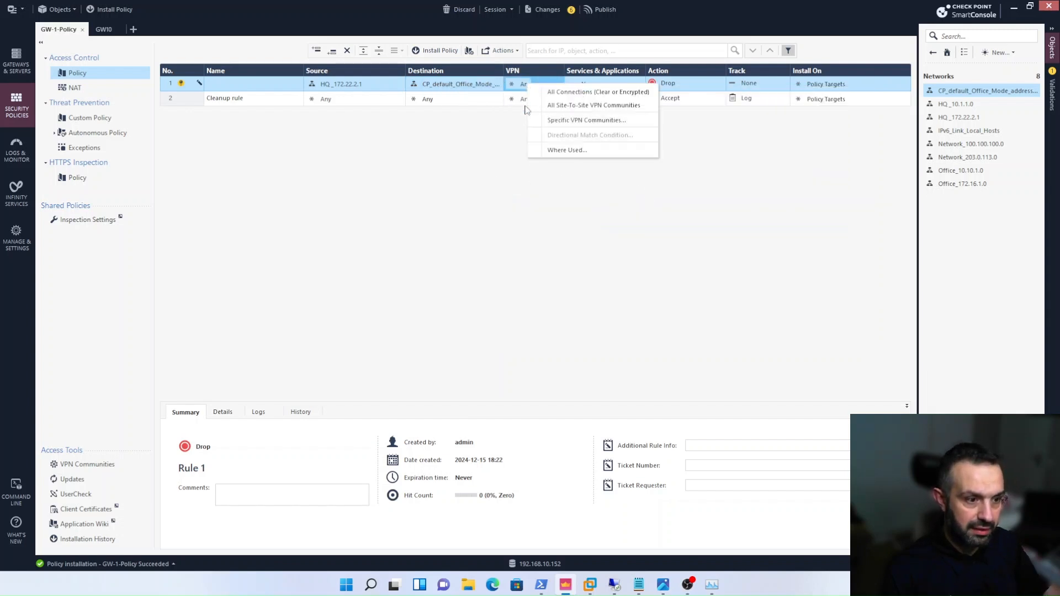
click(558, 121)
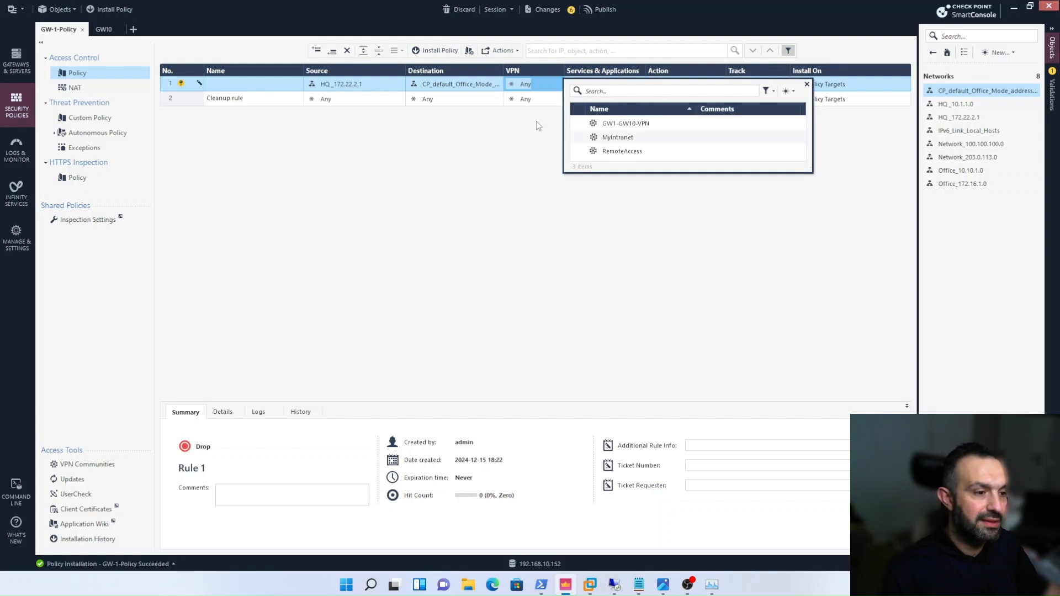
double_click(618, 124)
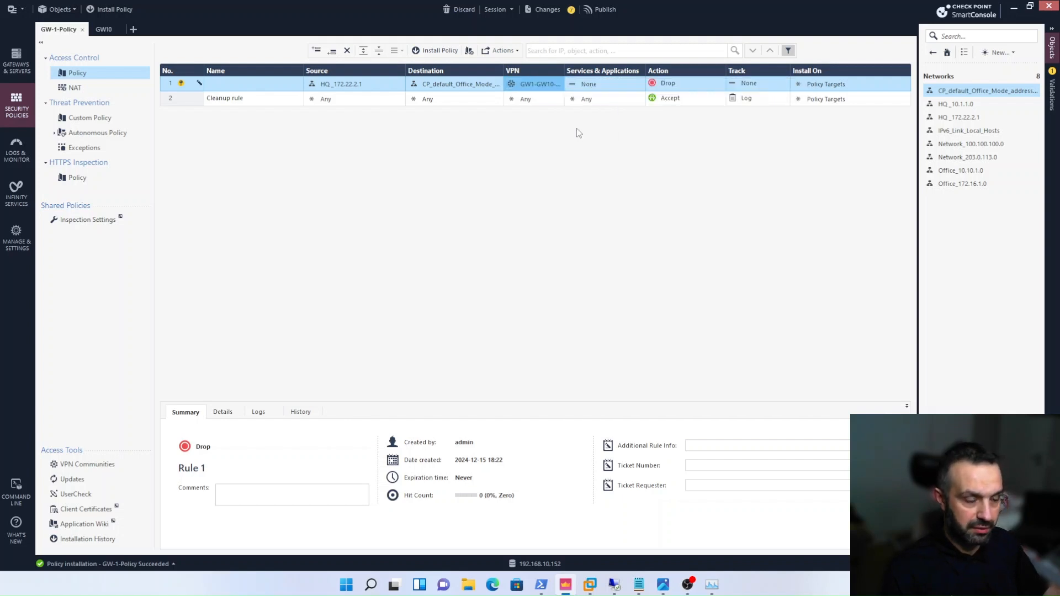
click(605, 85)
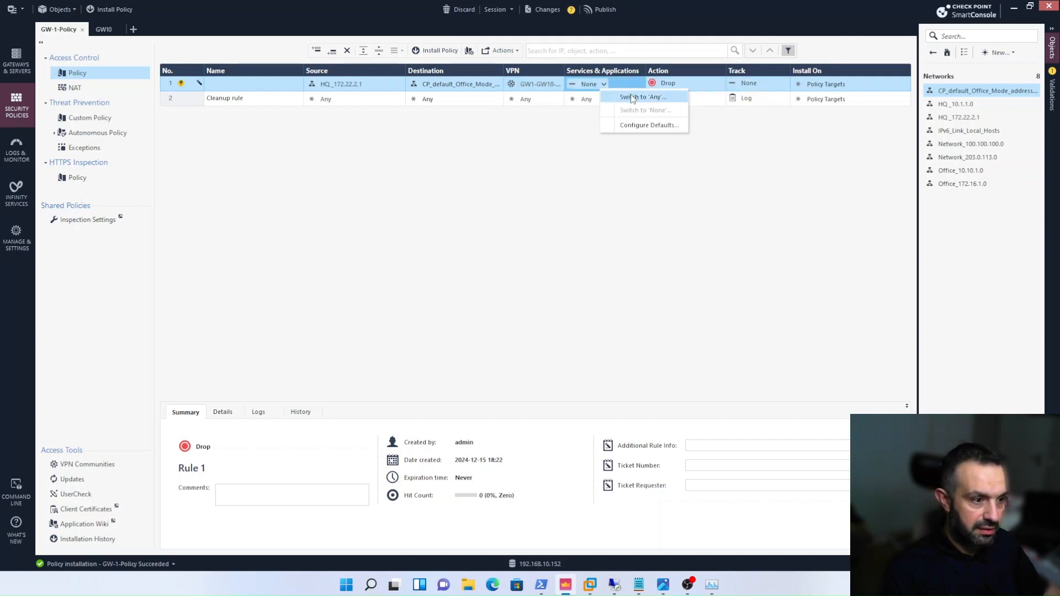
click(633, 97)
- Set the new GW-1-Policy rule's action to Accept and its tracking to Log
click(721, 83)
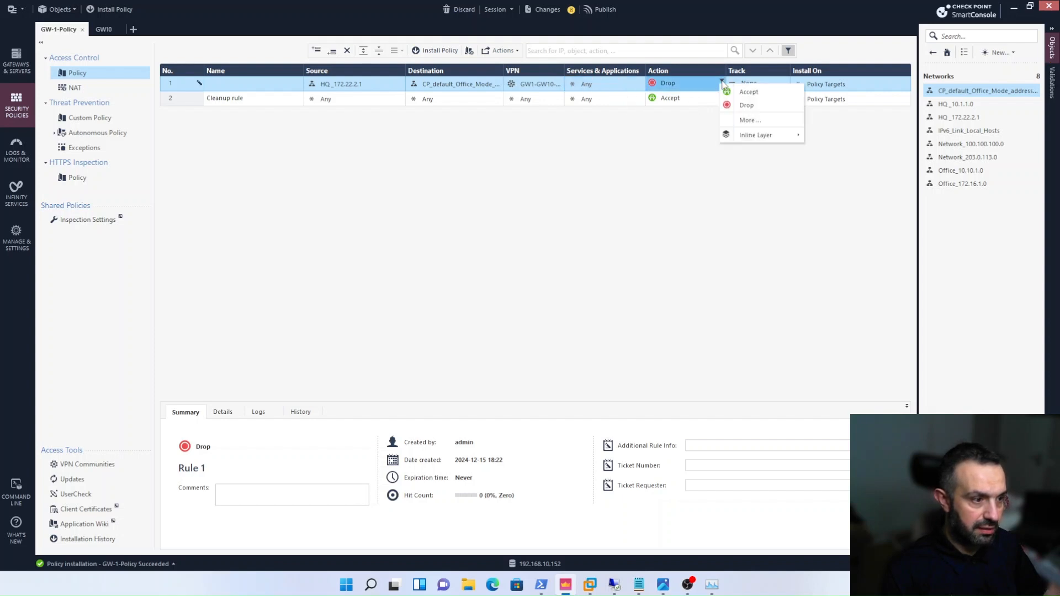
click(738, 91)
click(765, 87)
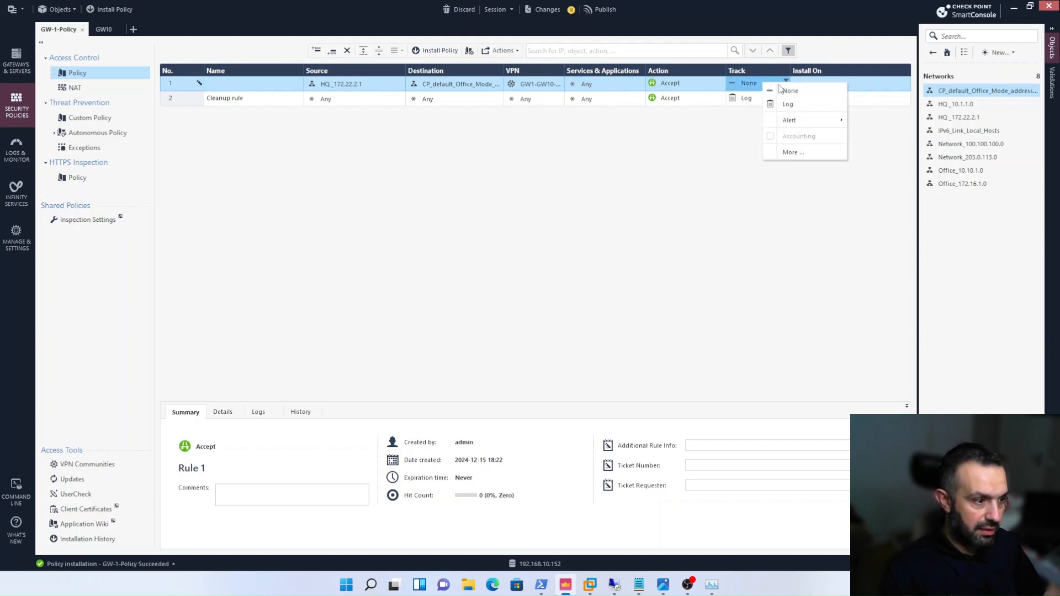
click(787, 104)
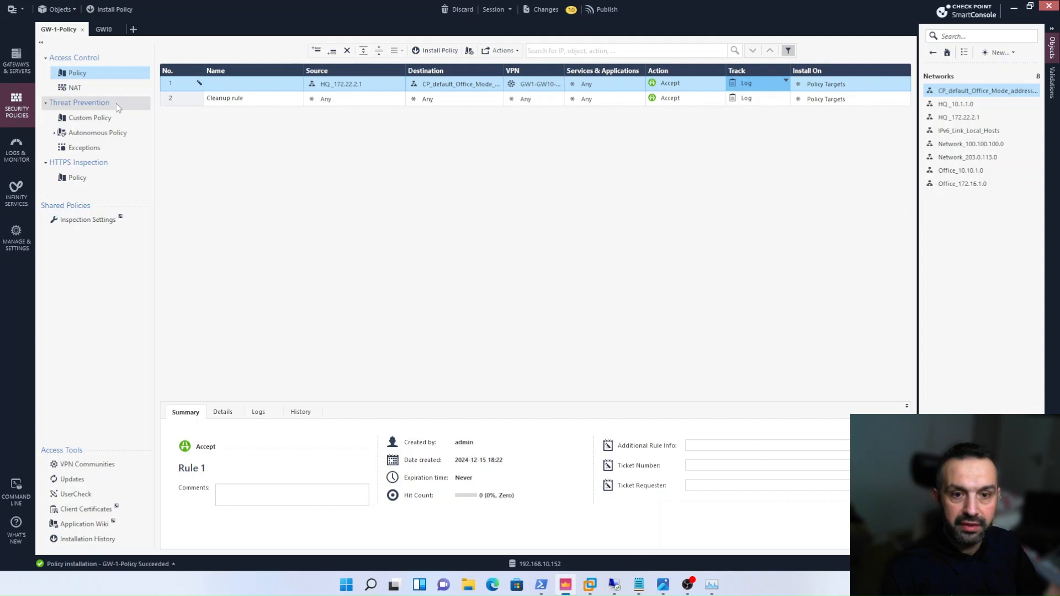
- Add a new rule above the cleanup rule in the GW10 access control policy
click(105, 32)
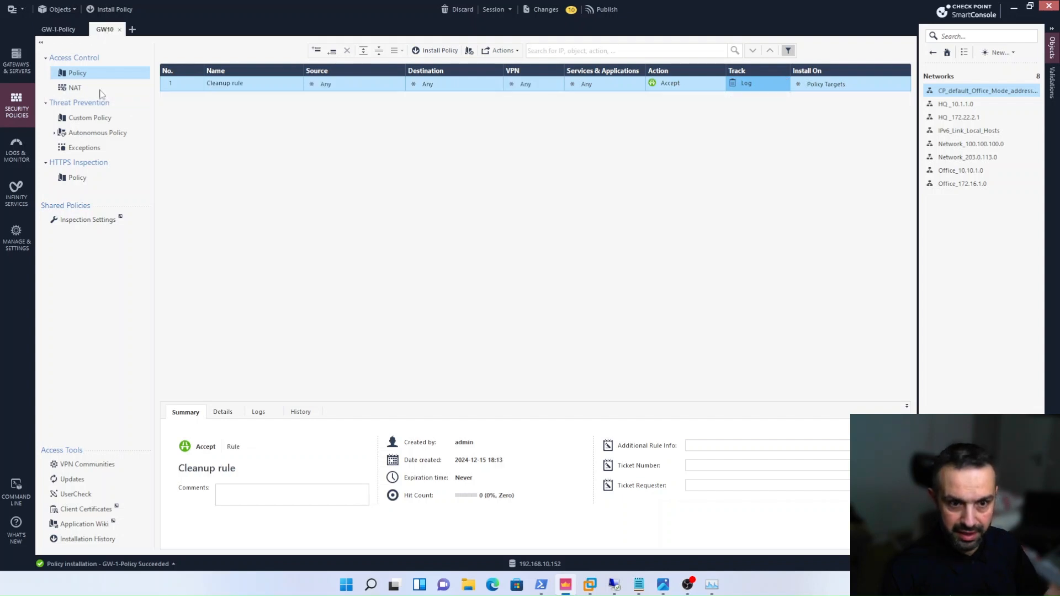
right_click(188, 85)
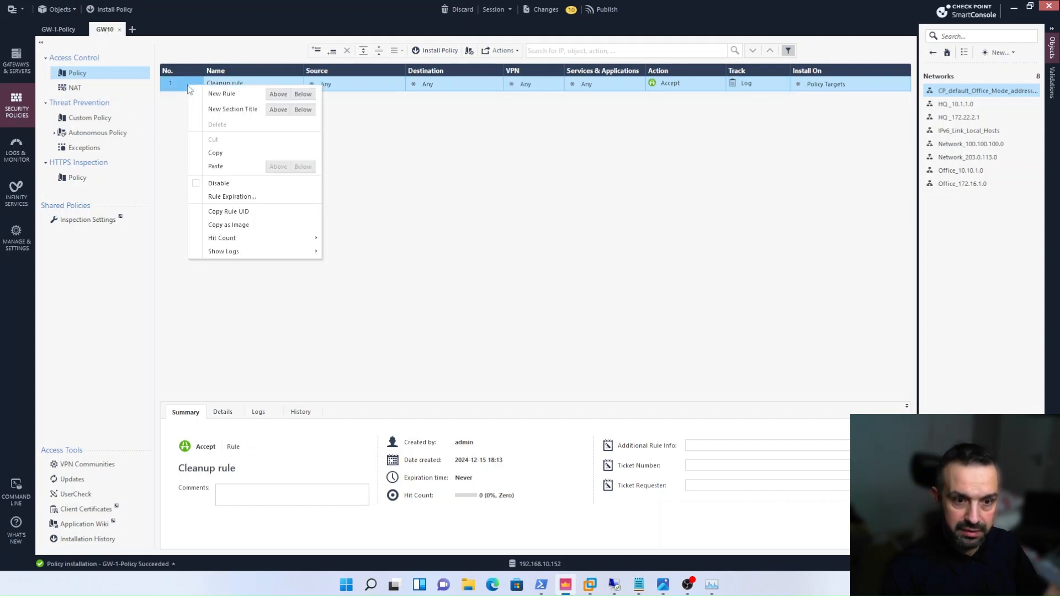
click(279, 95)
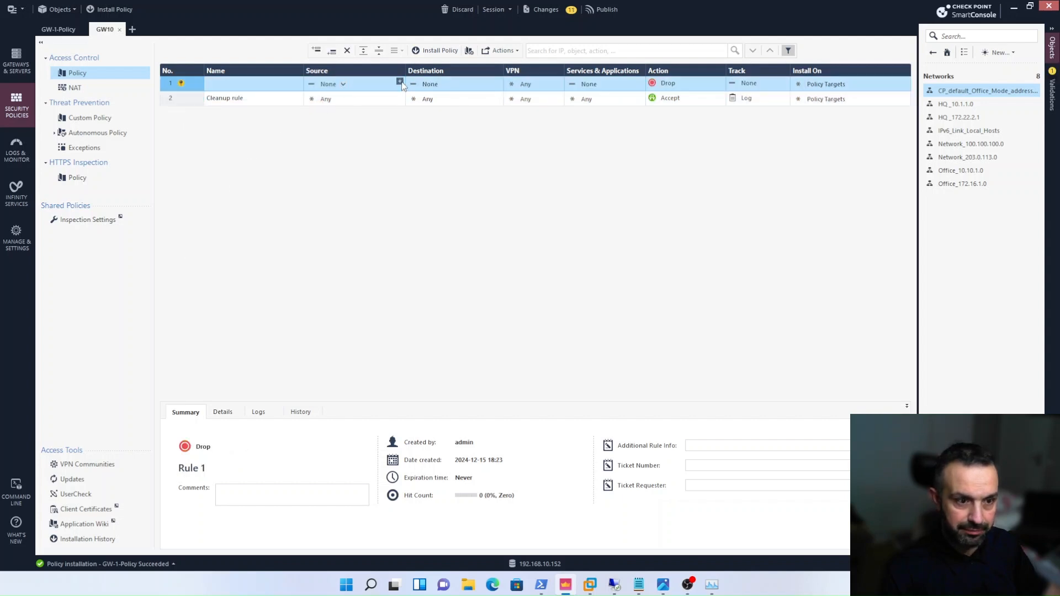
click(400, 82)
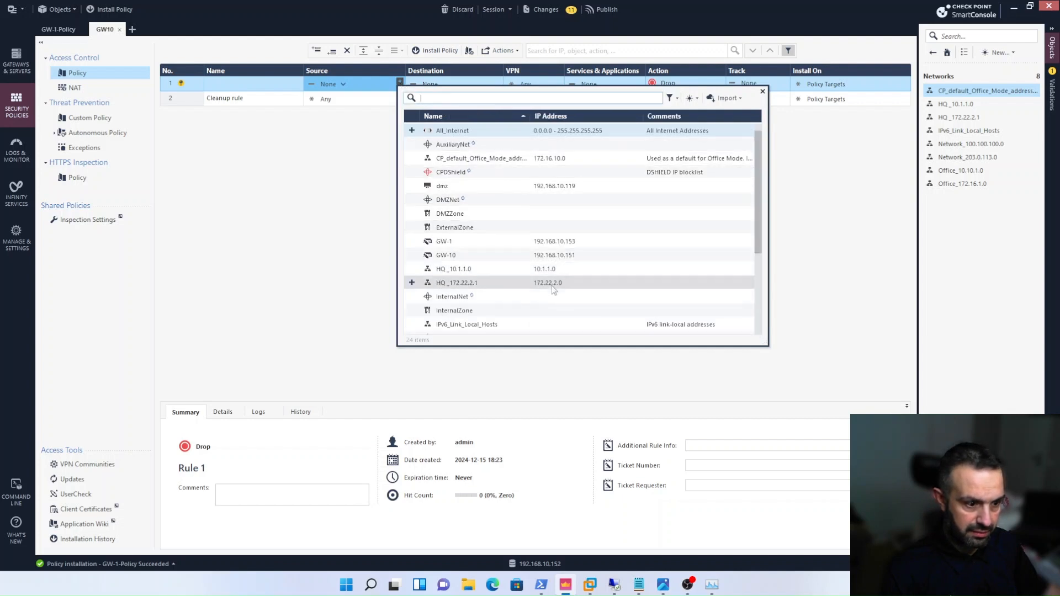
double_click(546, 159)
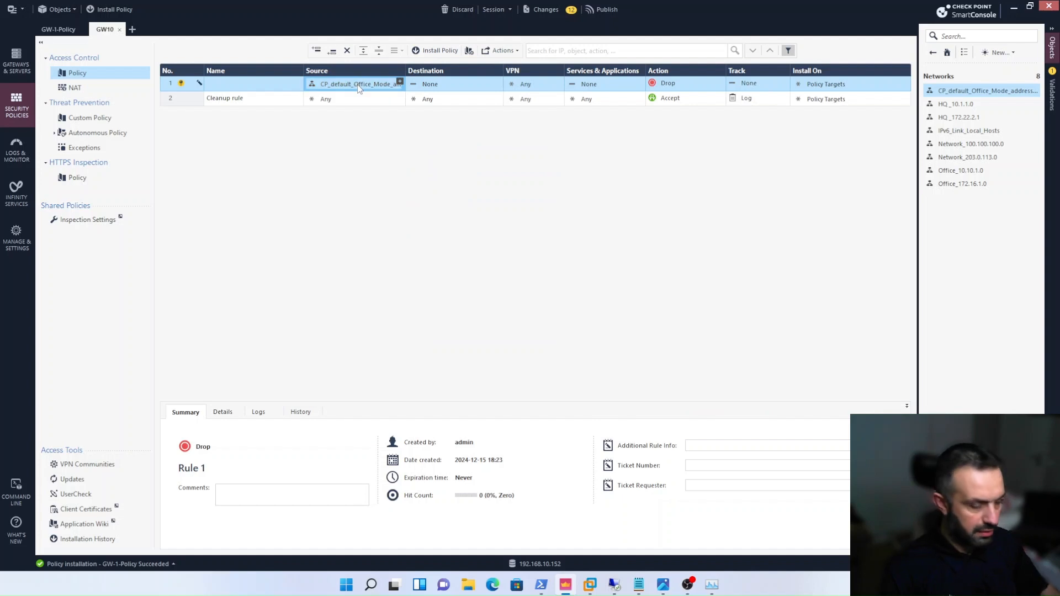
key(Delete)
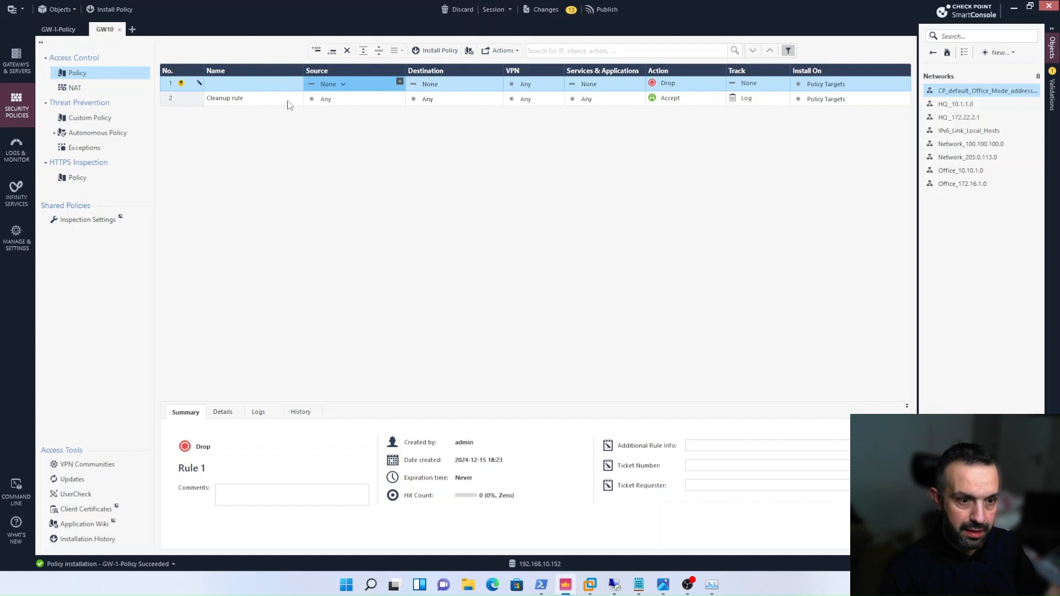
- Find the network by searching for 172.16 and set the new GW10 rule's source to Office_172.16.1.0
click(400, 81)
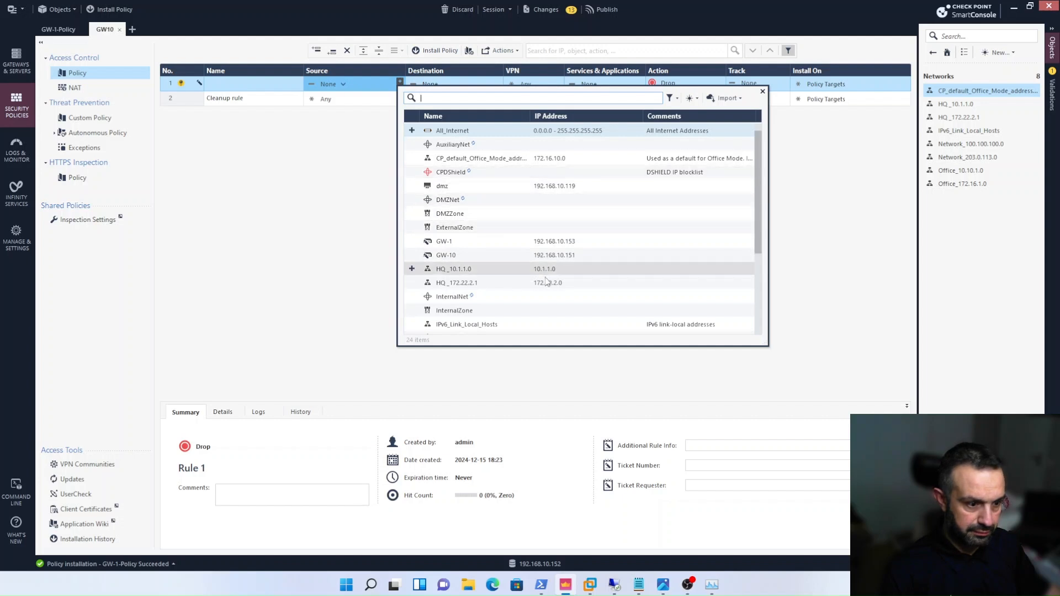
text(1)
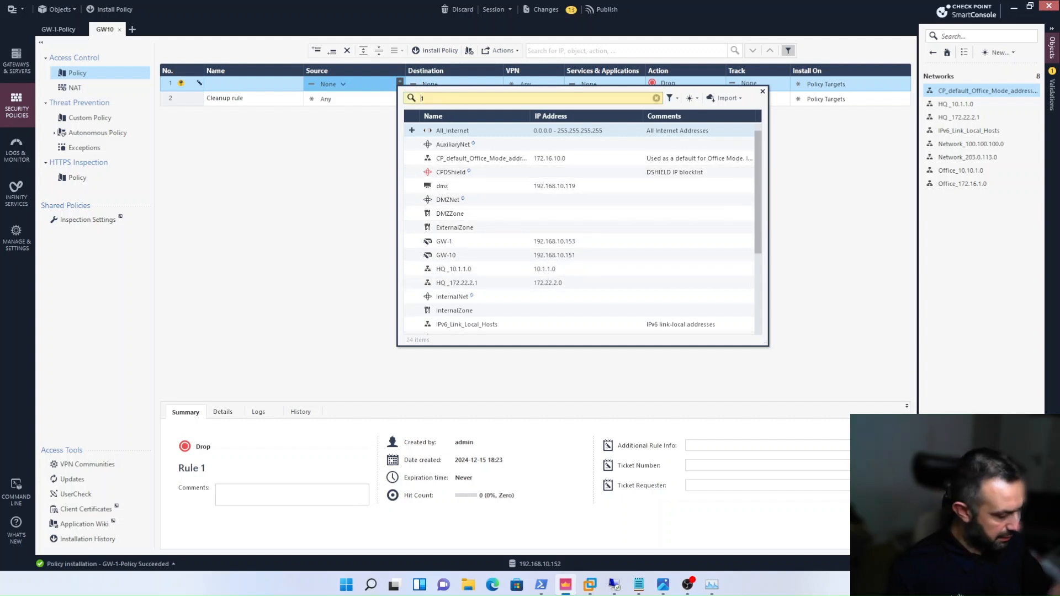
text(72.16)
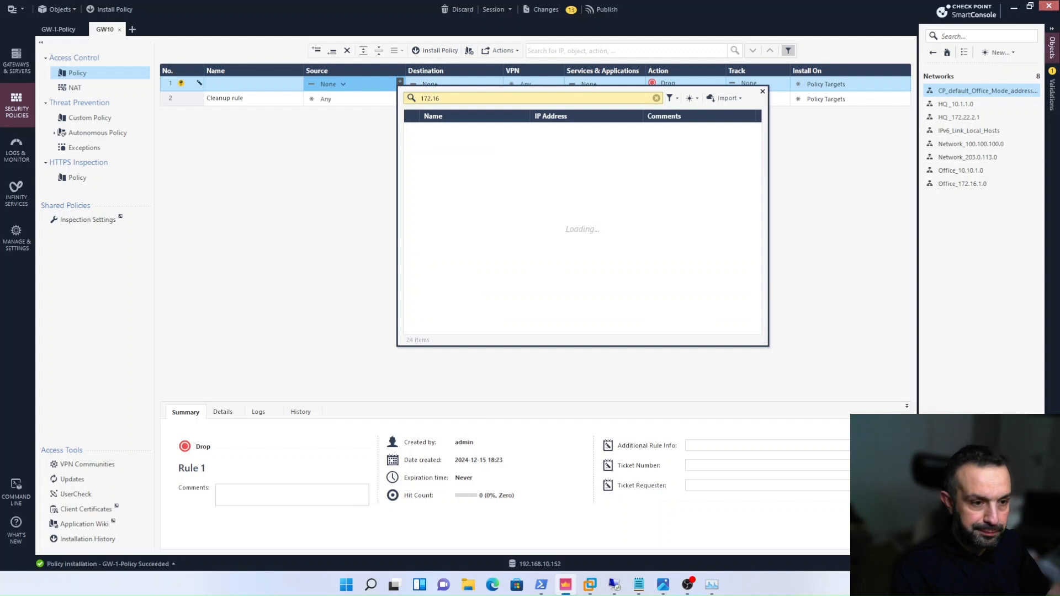
double_click(454, 145)
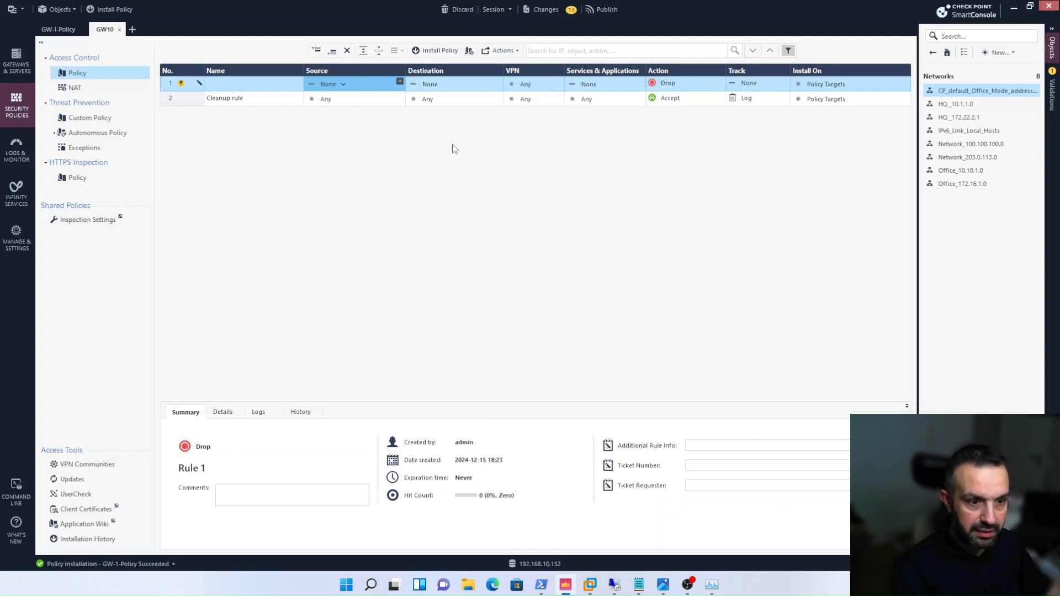
- Set the new GW10 rule's destination to the HQ _172.22.2.1 network
click(499, 84)
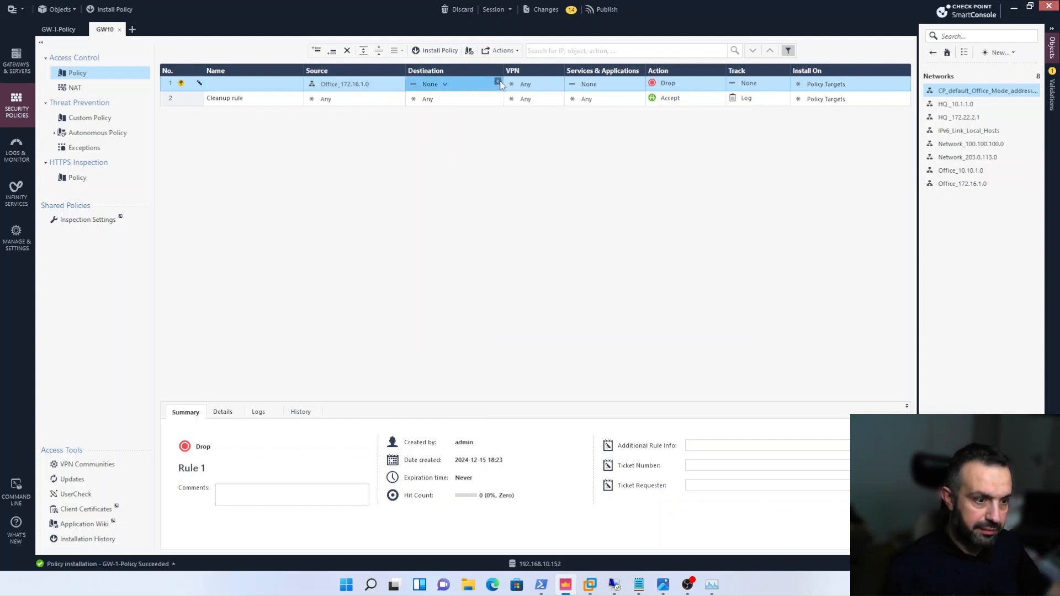
click(498, 83)
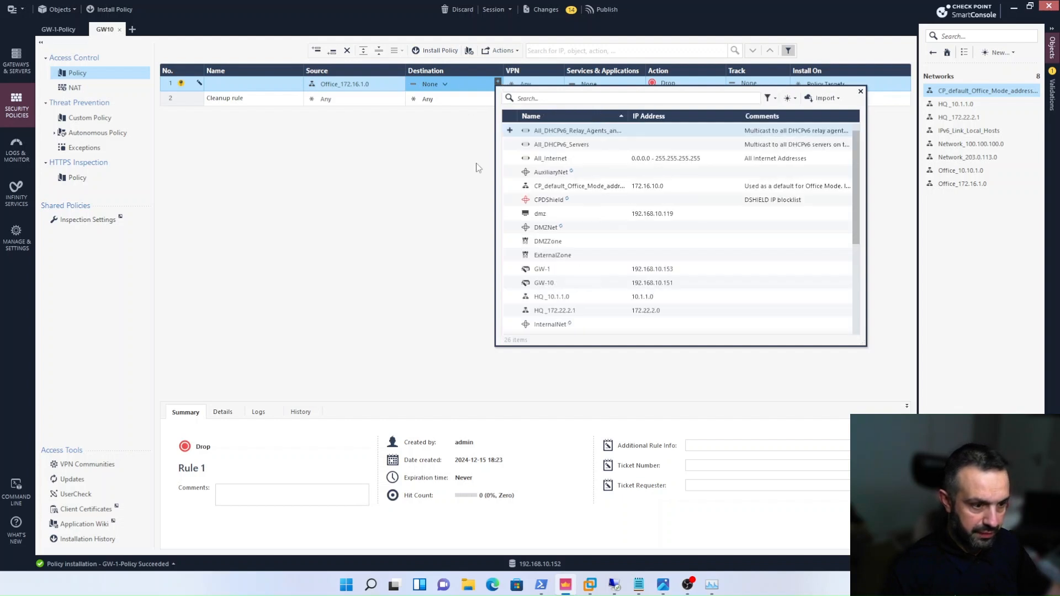
double_click(639, 315)
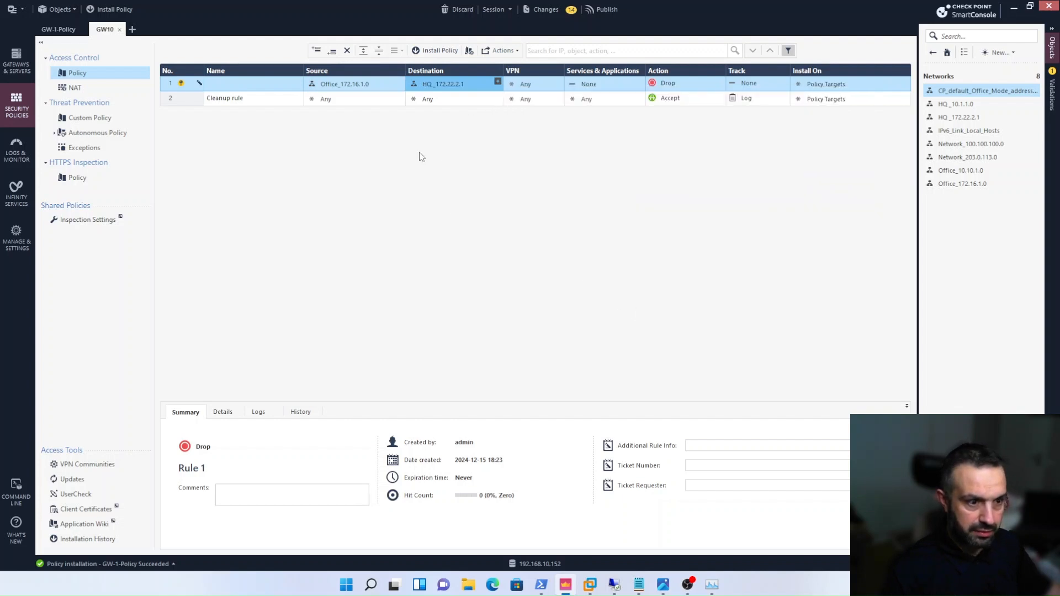
- Restrict the new GW10 rule to the specific VPN community GW1-GW10-VPN and set its services and applications to Any
click(529, 88)
click(529, 89)
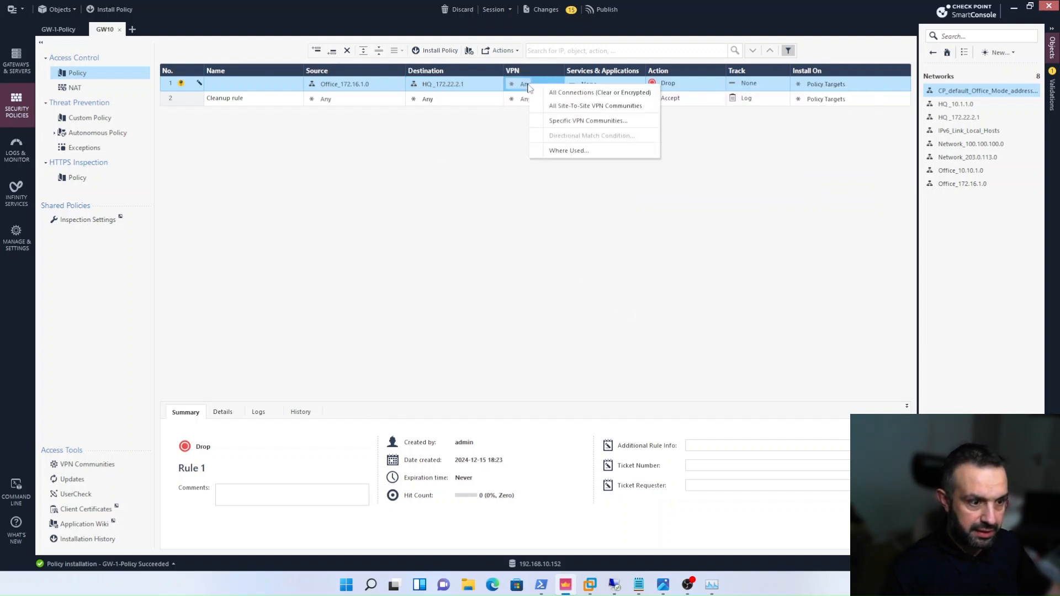
click(556, 123)
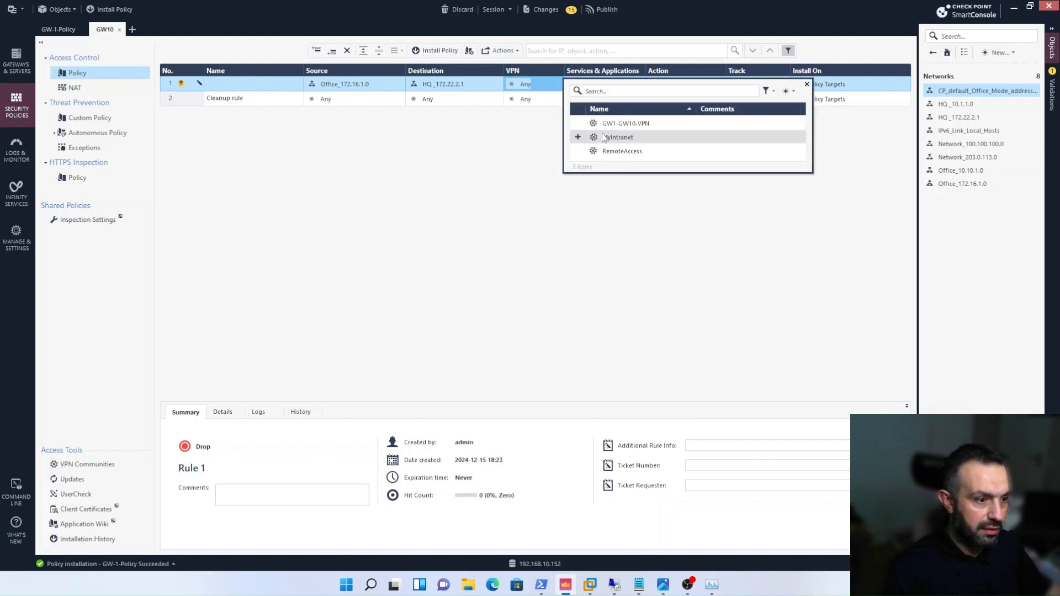
double_click(606, 124)
click(637, 82)
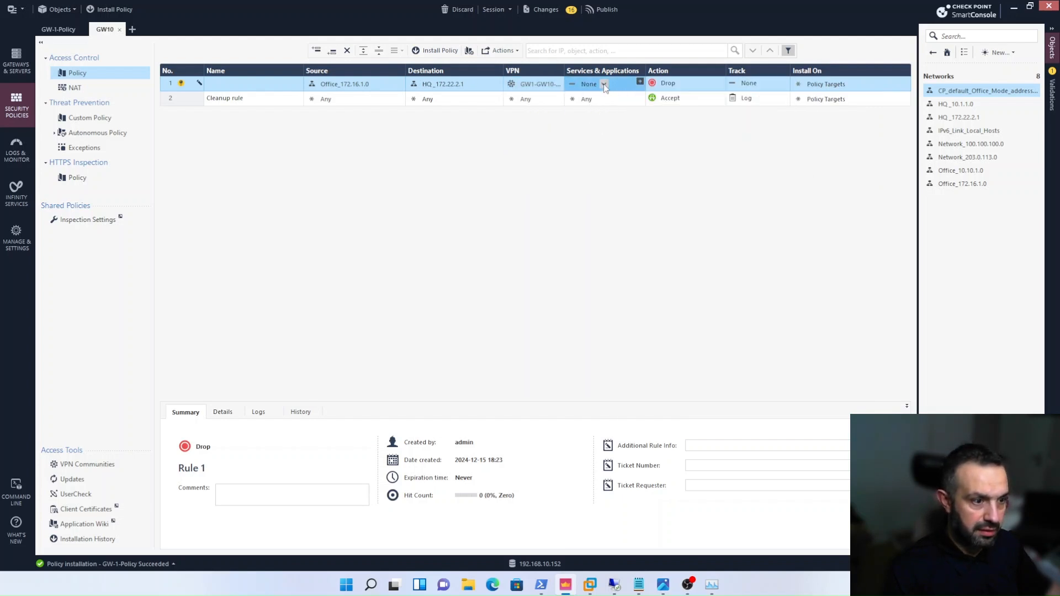
click(638, 84)
click(640, 97)
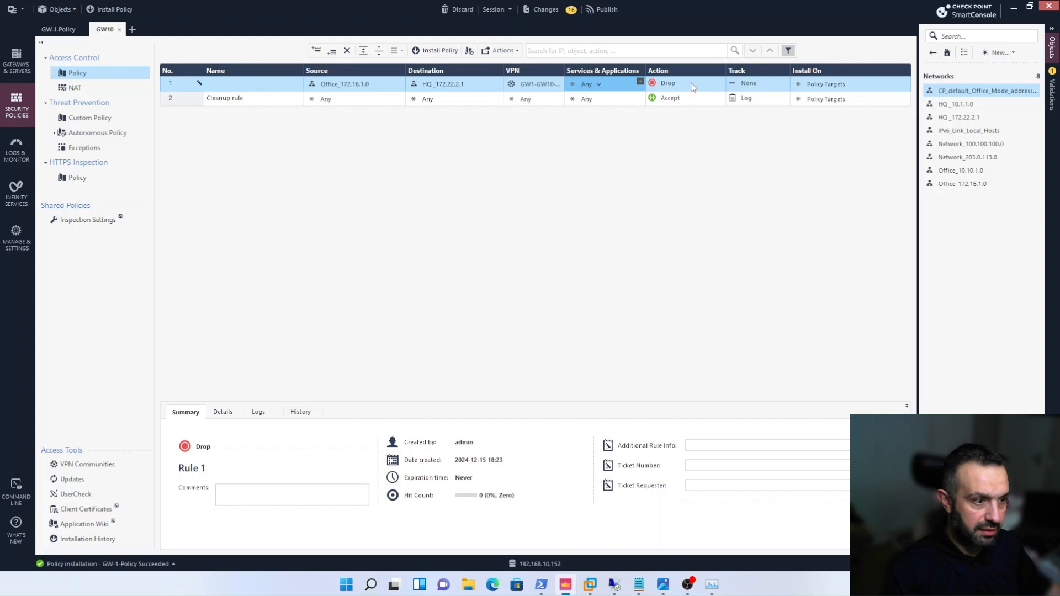
- Set the new GW10 rule's action to Accept and its tracking to Log
click(721, 82)
click(747, 92)
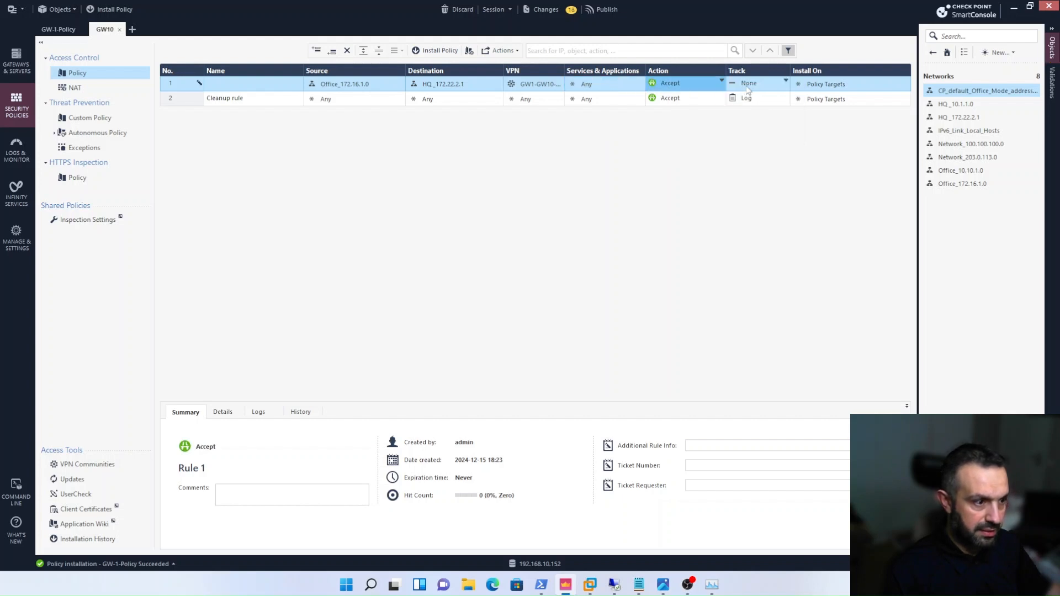
click(747, 85)
click(776, 105)
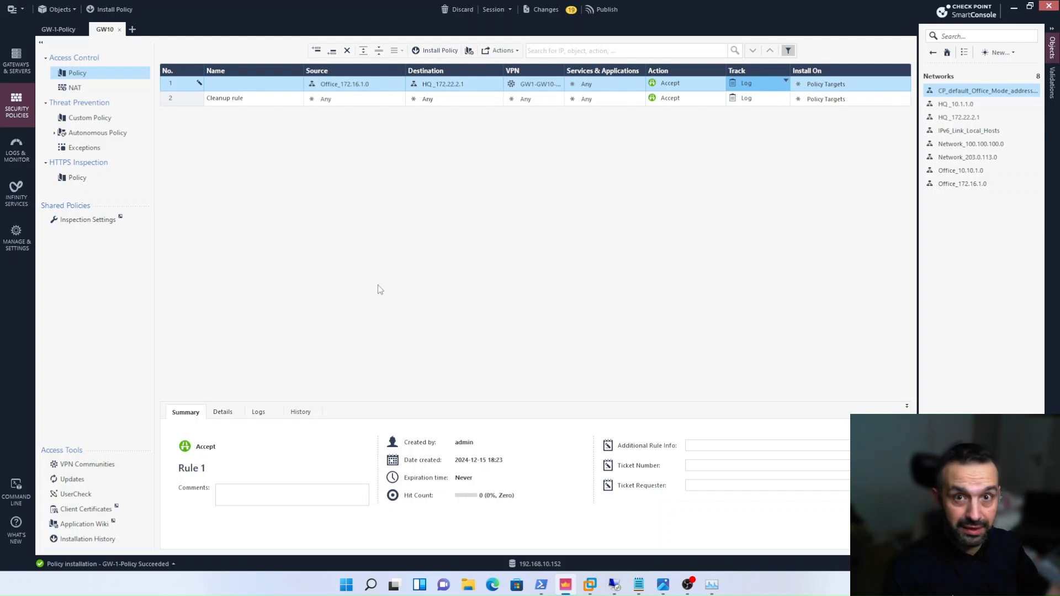
- Publish the session changes and install the GW10 policy on gateway GW-10 with Access Control and Threat Prevention
click(109, 8)
click(568, 358)
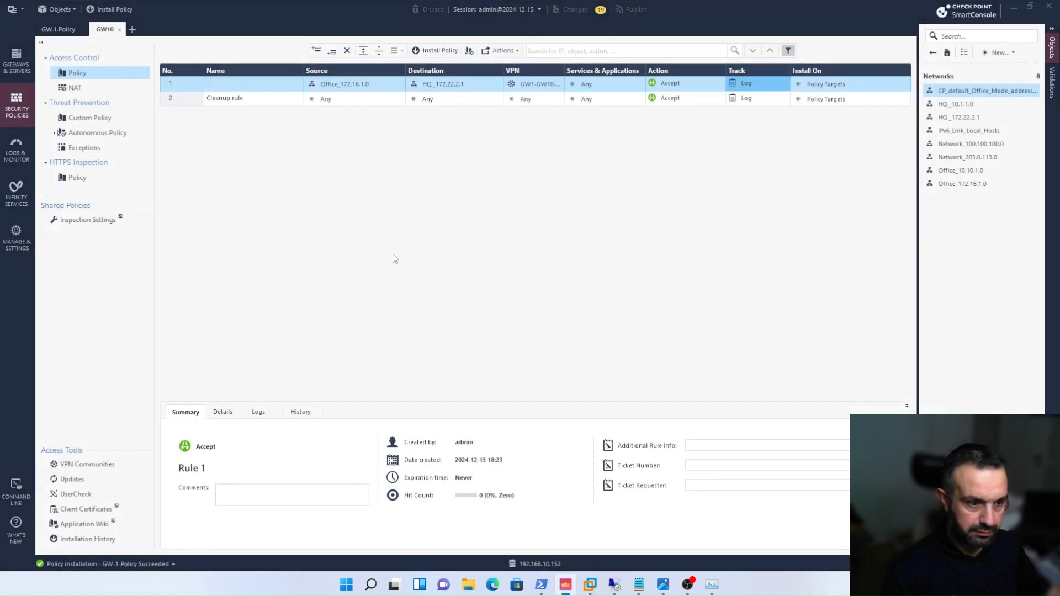
key(ctrl+shift+Return)
click(524, 159)
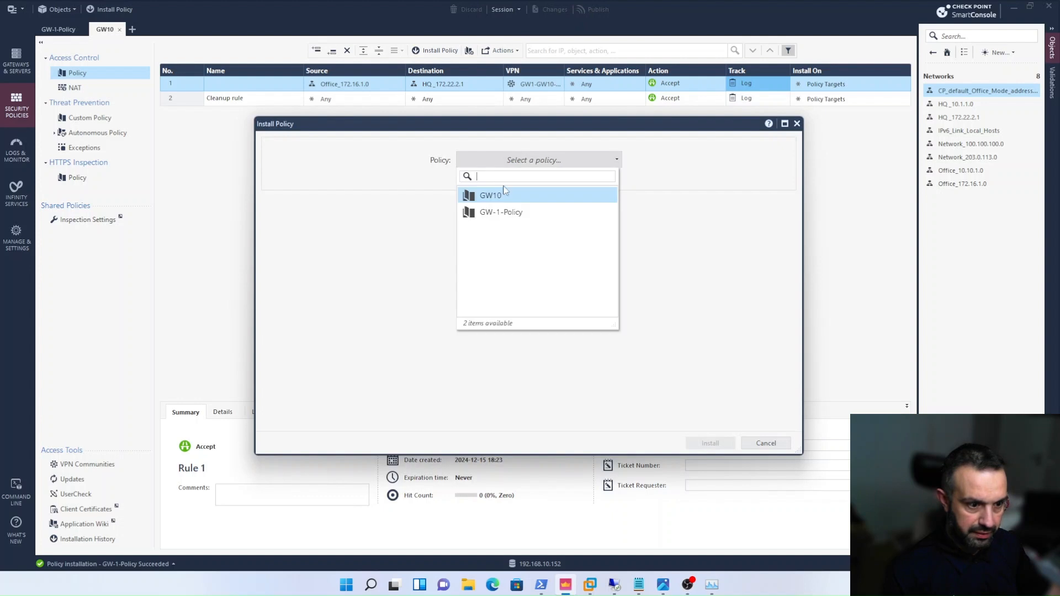
click(504, 197)
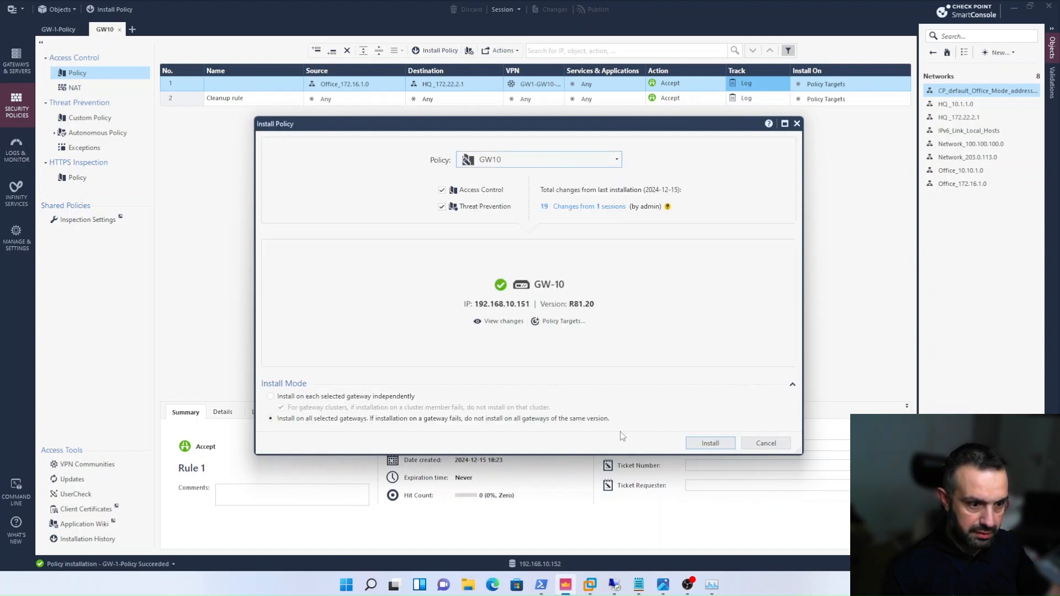
click(710, 444)
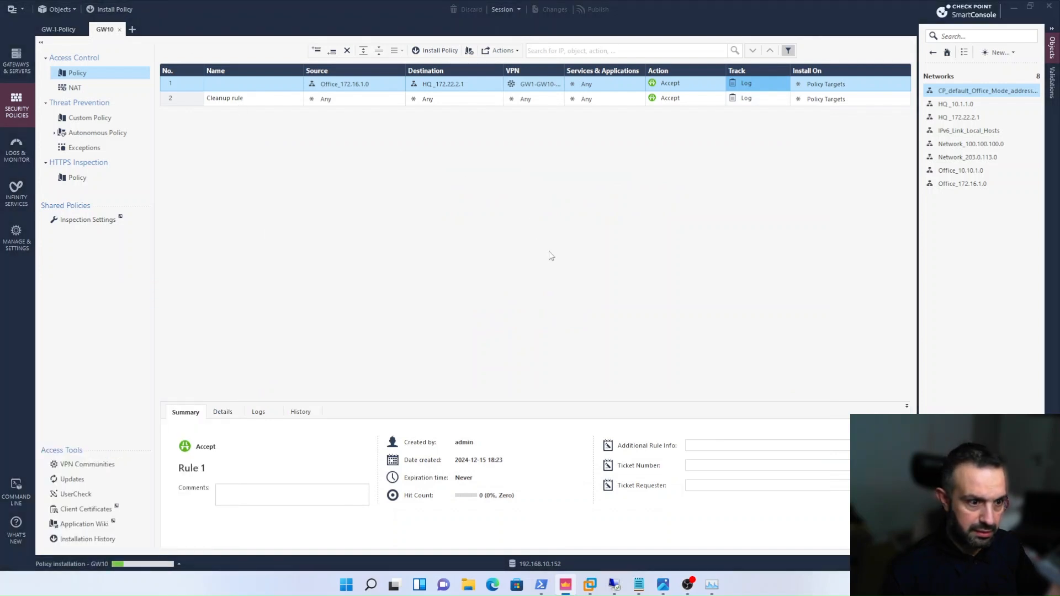
- Install GW-1-Policy on gateway GW-1 with Access Control and Threat Prevention
click(490, 158)
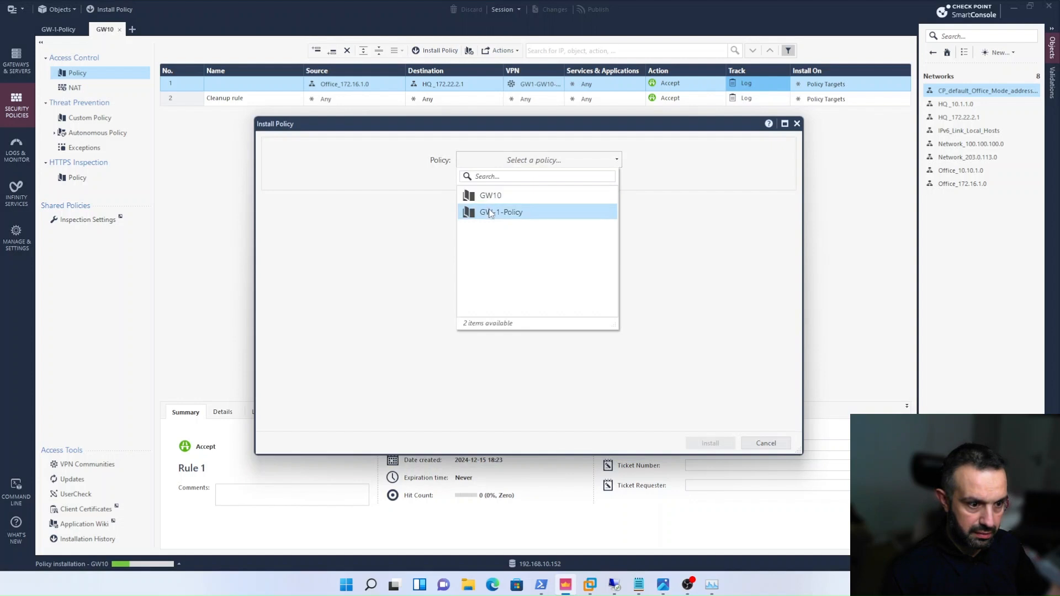
click(493, 215)
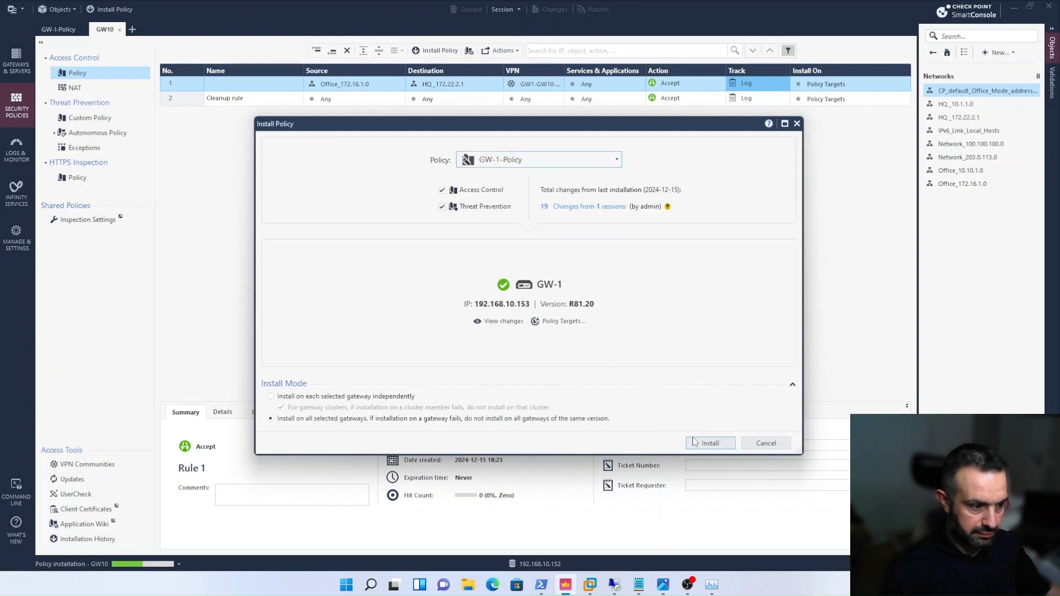
click(704, 445)
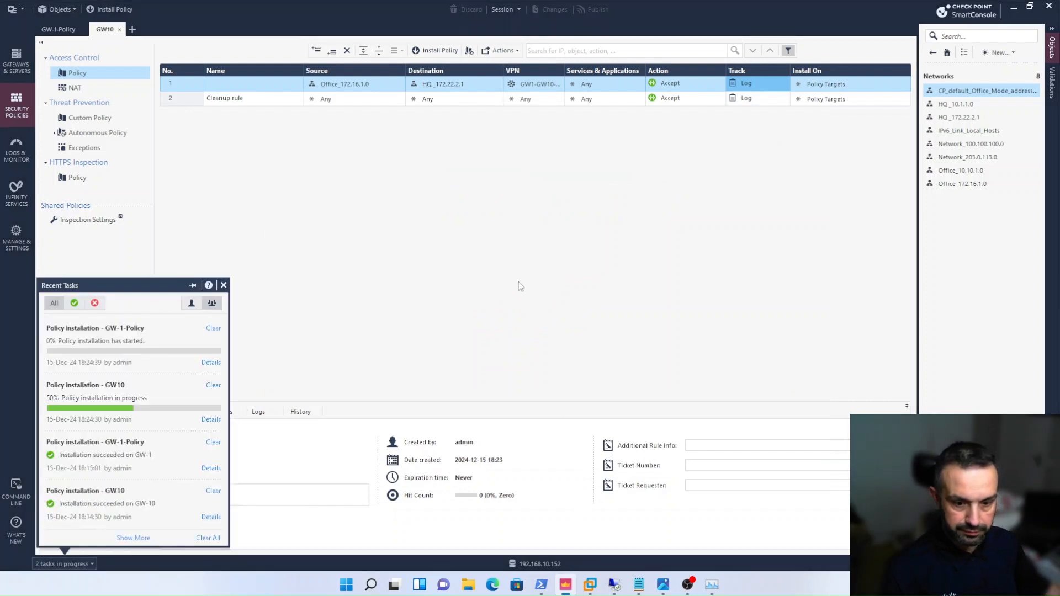
click(388, 280)
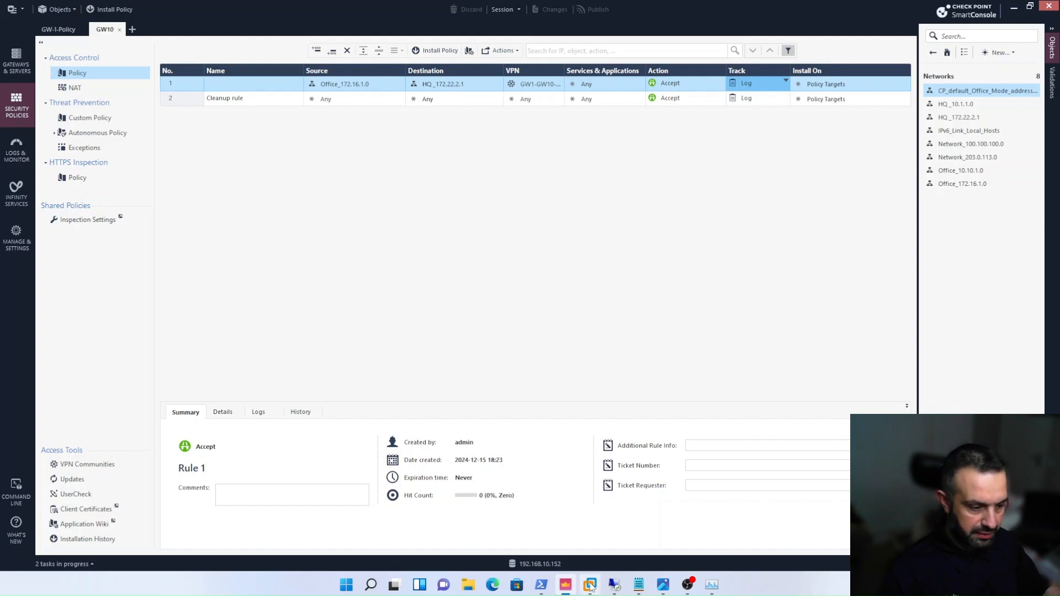
- Switch to the Win-Server virtual machine in VMware Workstation and dismiss its Windows Admin Center and Shutdown Event Tracker dialogs
mouse_move(590, 586)
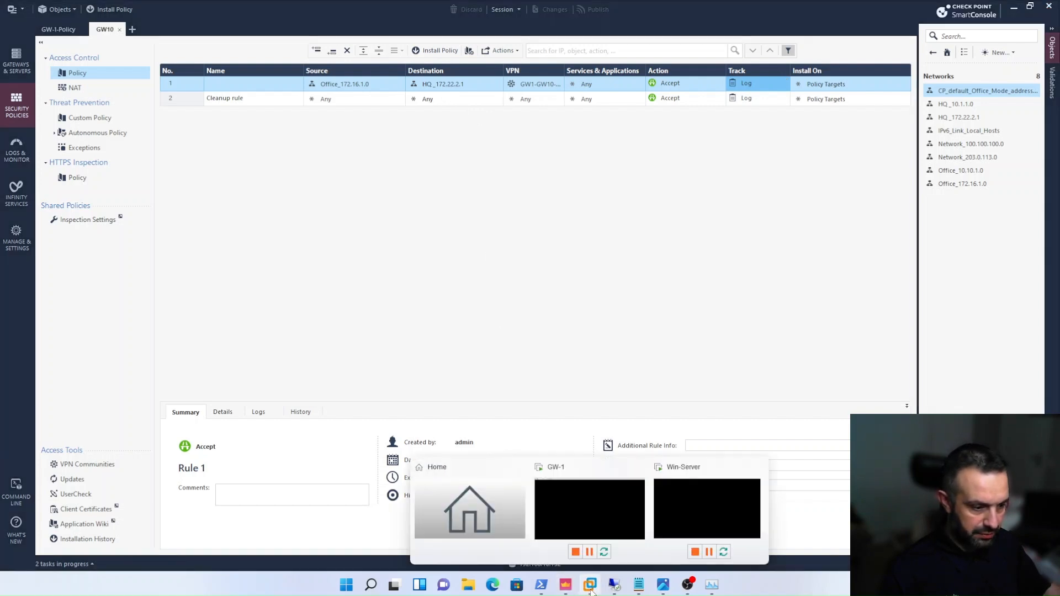
click(674, 512)
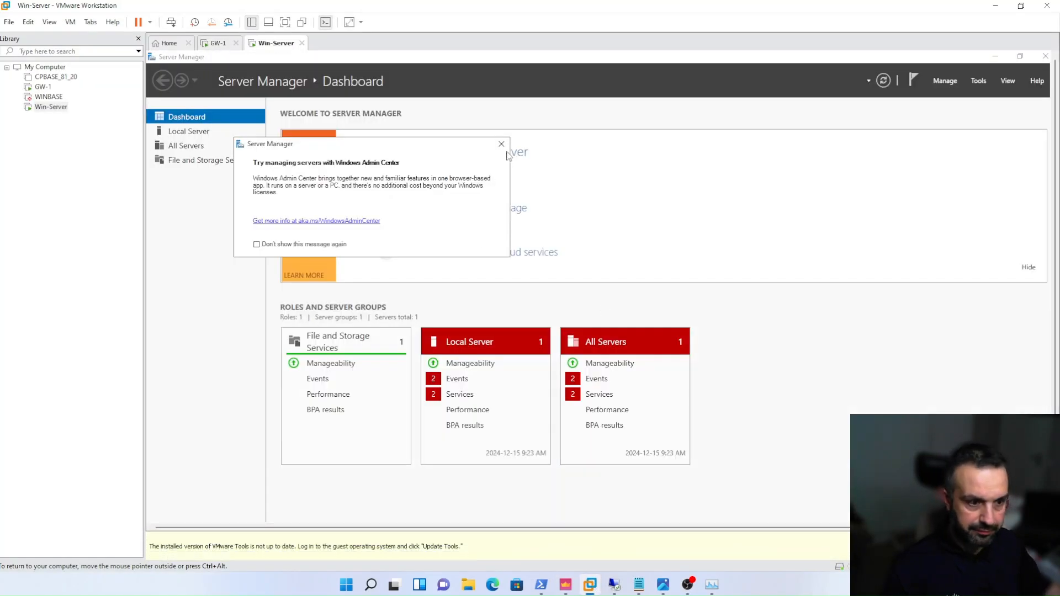
click(502, 143)
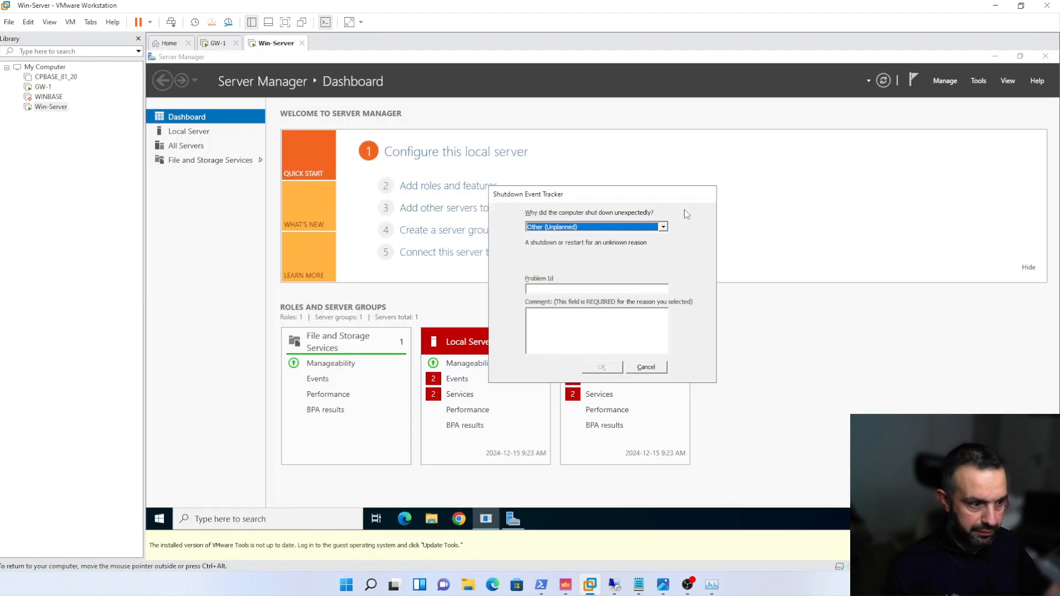
click(646, 367)
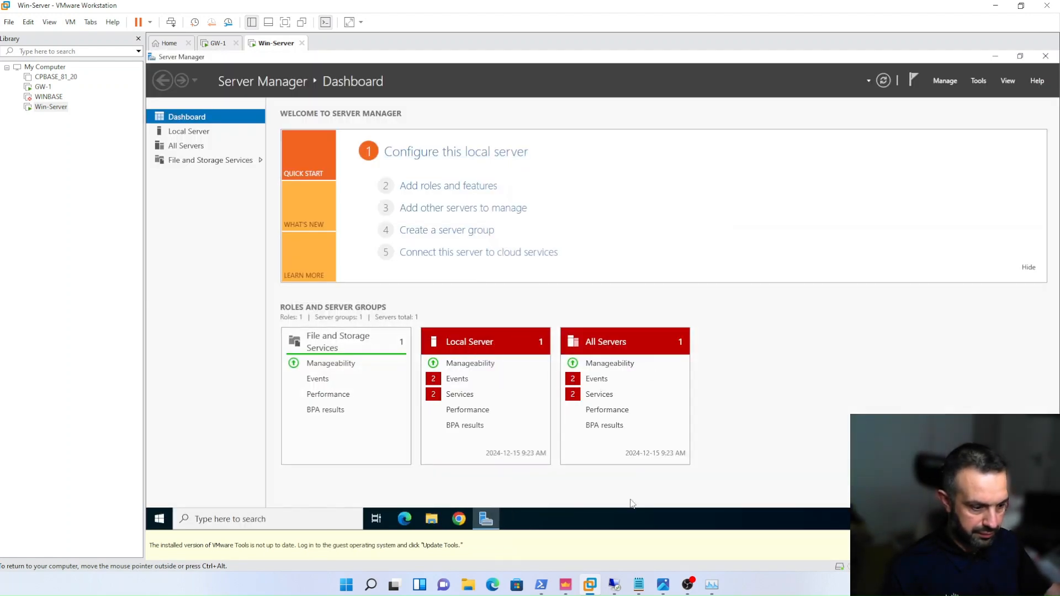
- Return to SmartConsole and check the progress of the GW-1-Policy installation
click(565, 585)
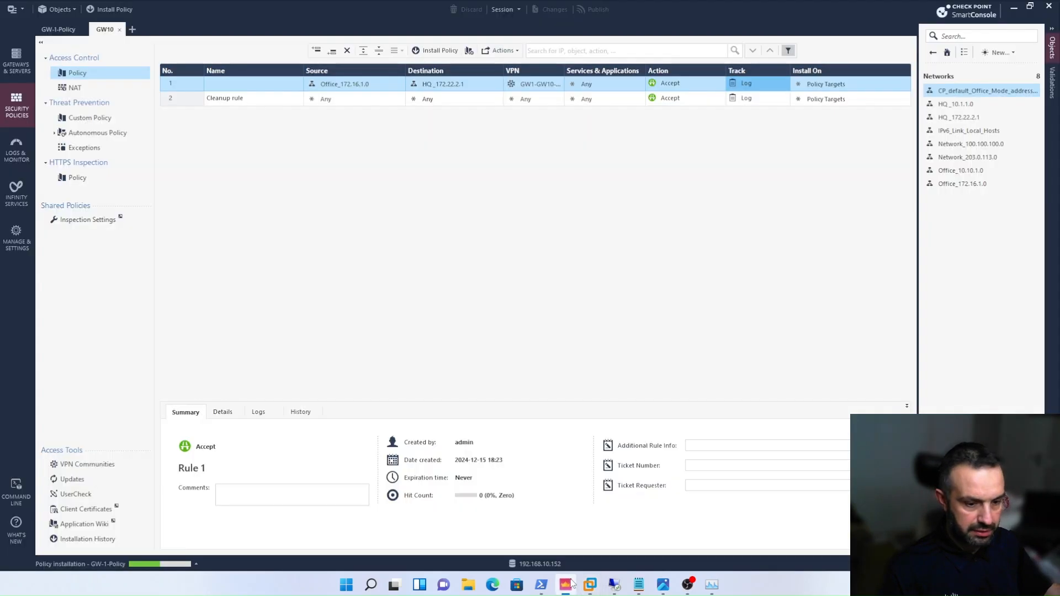
click(196, 564)
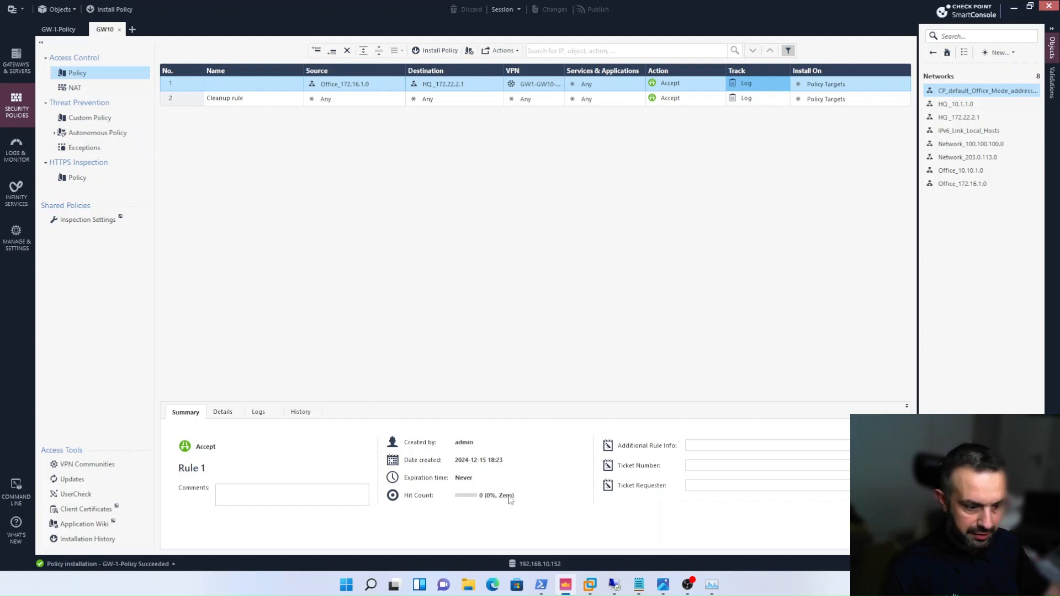
- Switch to the Win-Server virtual machine, open Windows PowerShell and run ipconfig to examine its IP configuration
mouse_move(599, 588)
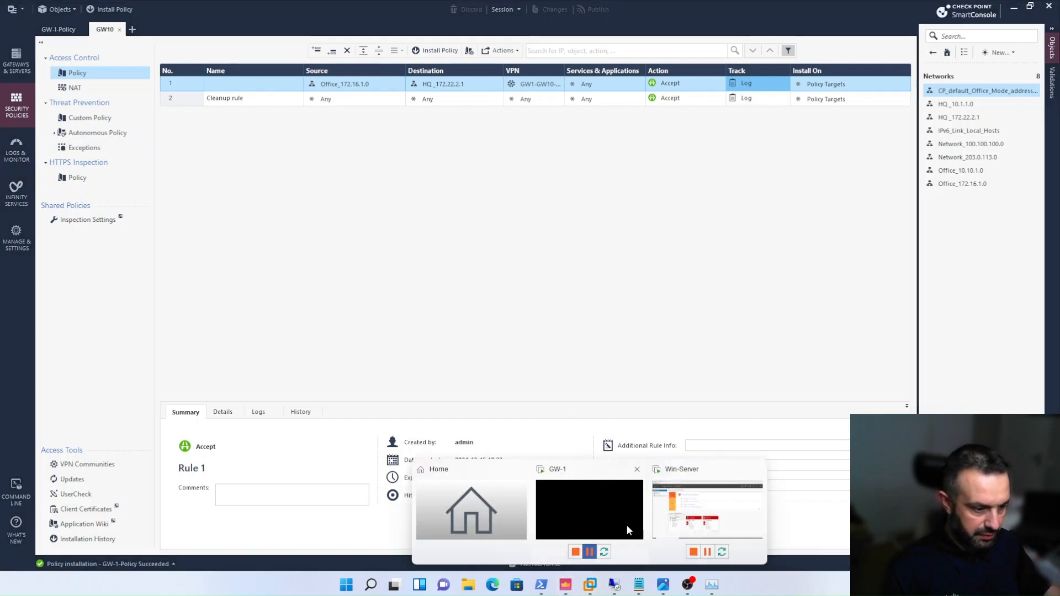
click(697, 503)
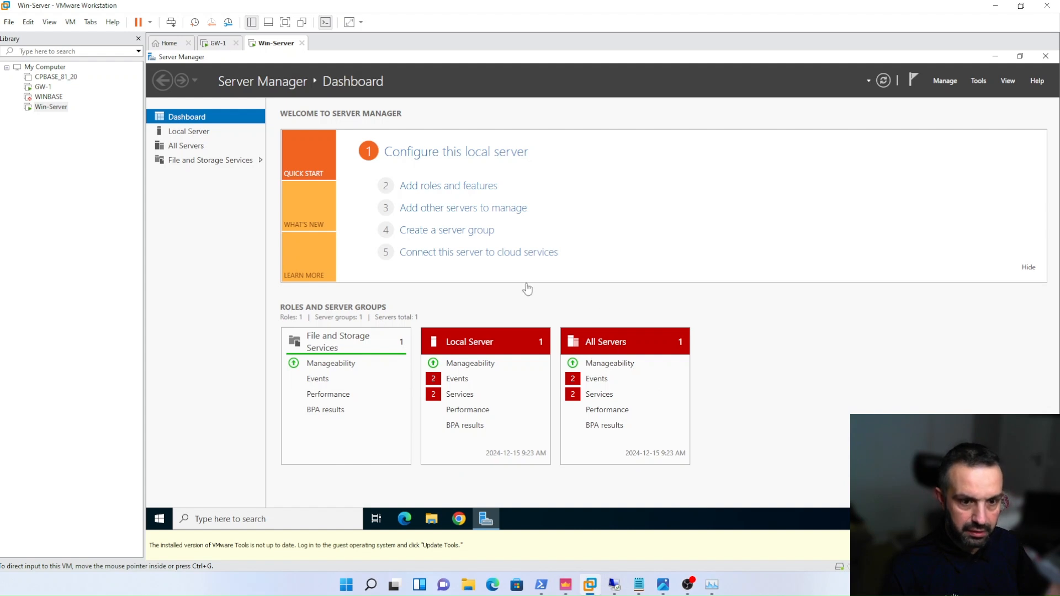
click(161, 519)
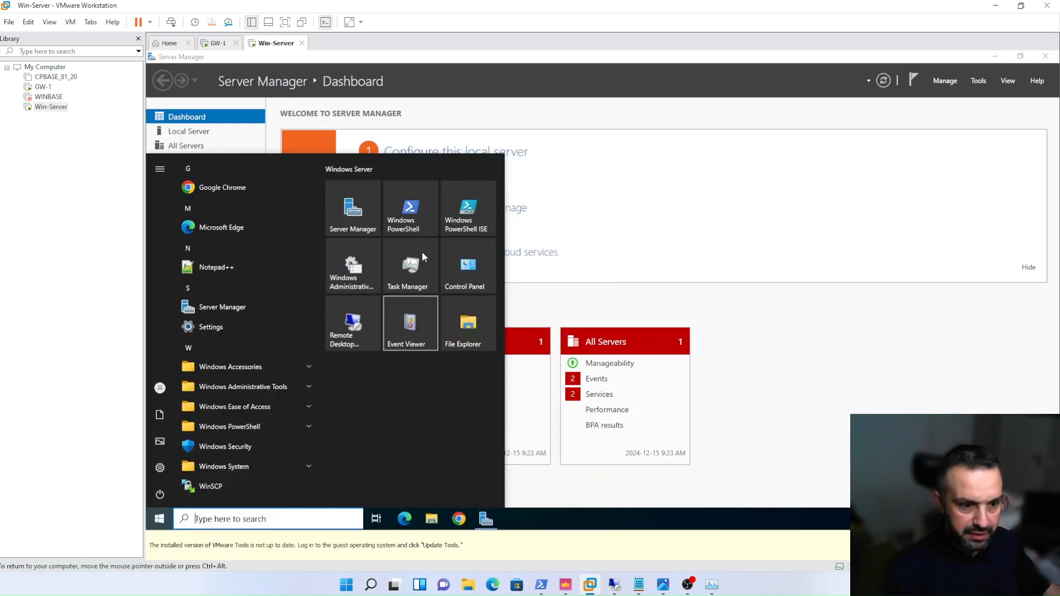
click(420, 213)
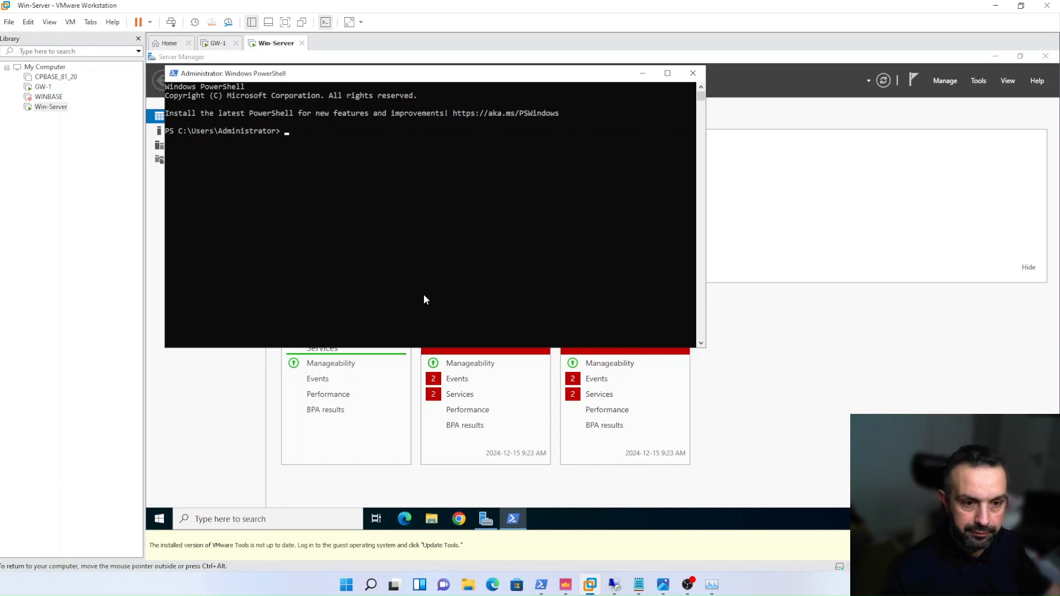
text(ipconfig)
key(Return)
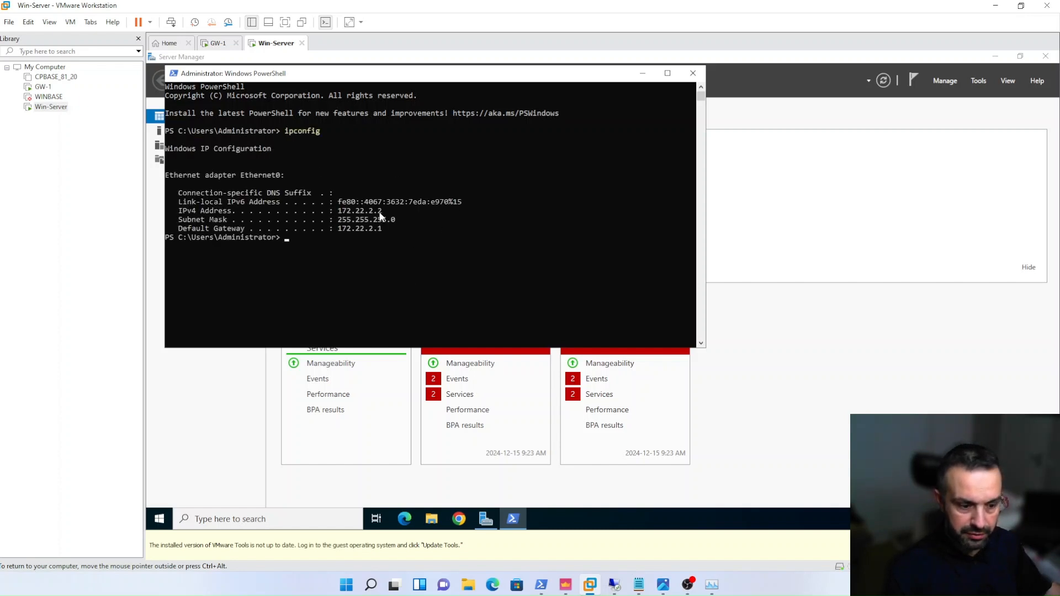
- Check the site addressing in the network diagram image and return to the Win-Server virtual machine
click(663, 585)
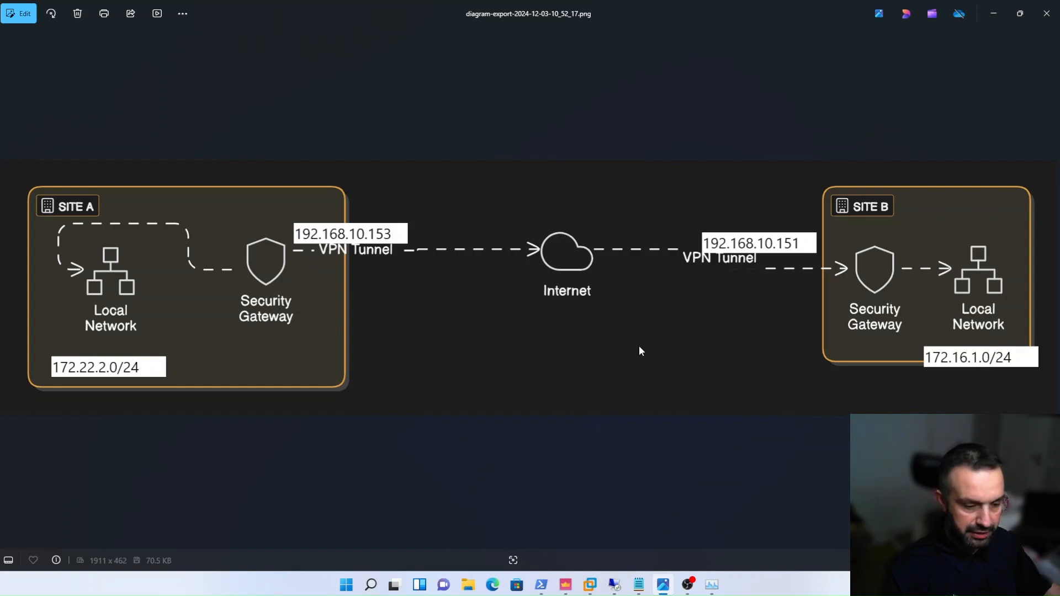
mouse_move(591, 584)
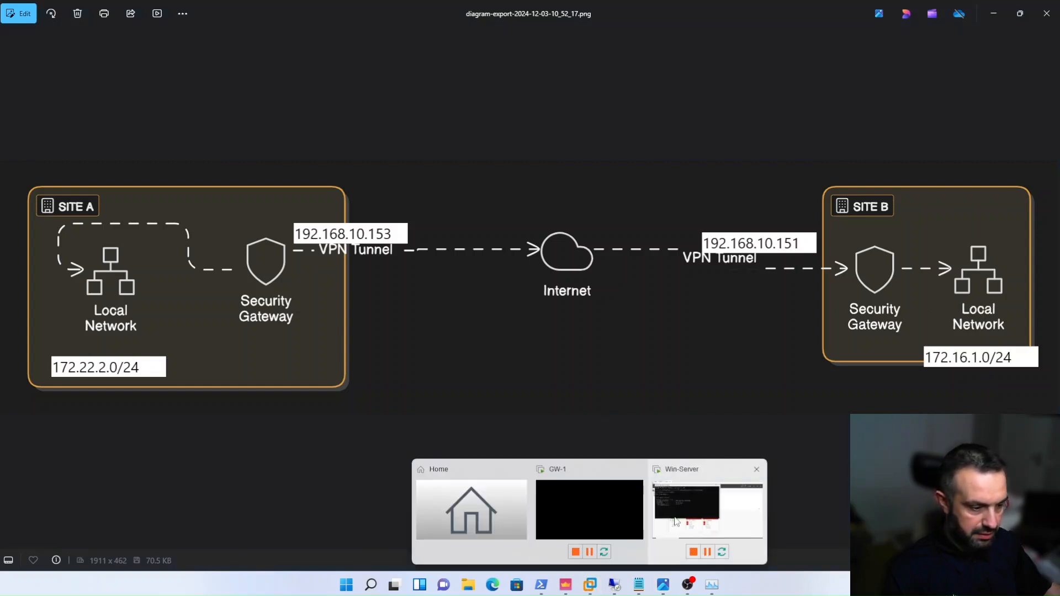
click(707, 513)
- Ping 172.16.1.1 from the PowerShell session on Win-Server
click(420, 266)
text(ping)
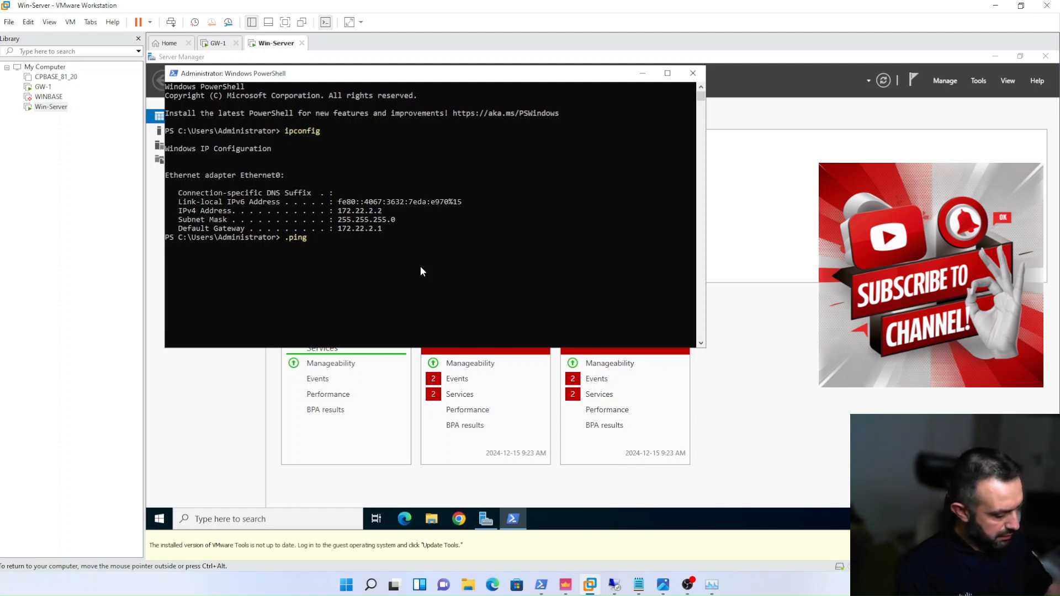
text( 172.16.)
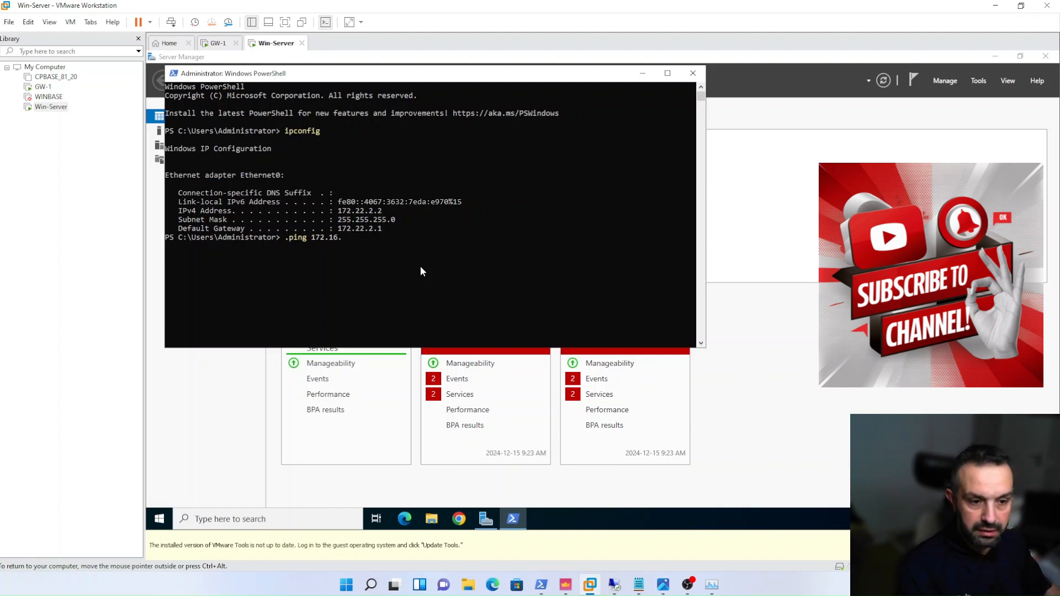
text(1.1)
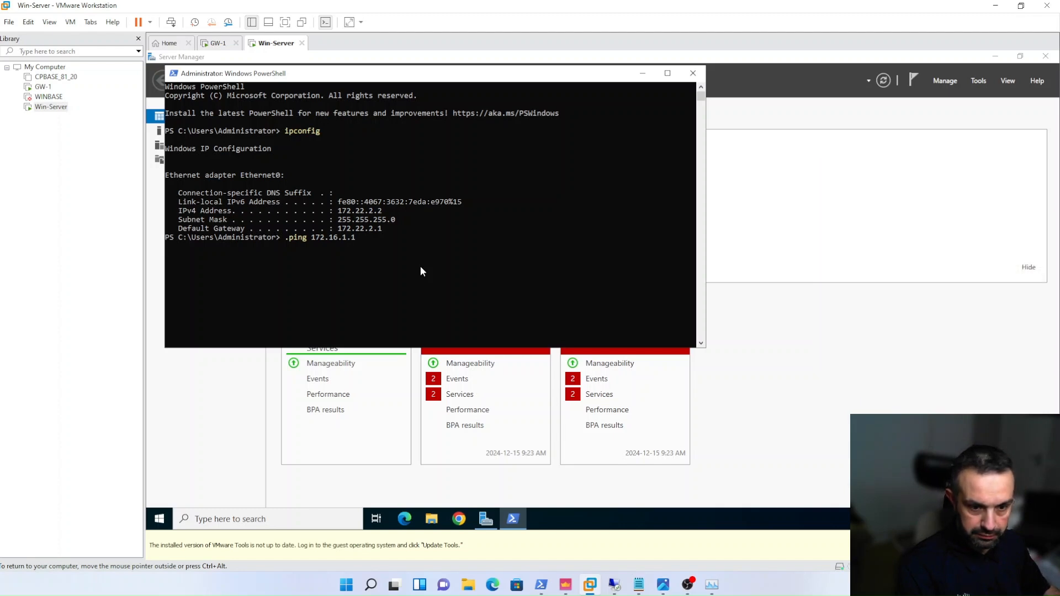
key(Return)
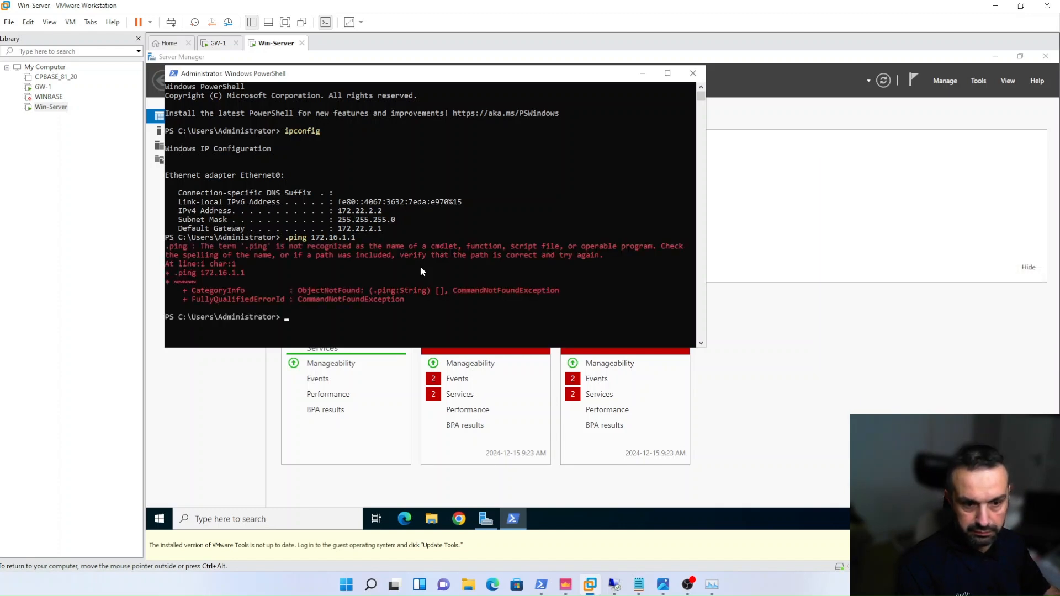
key(Up)
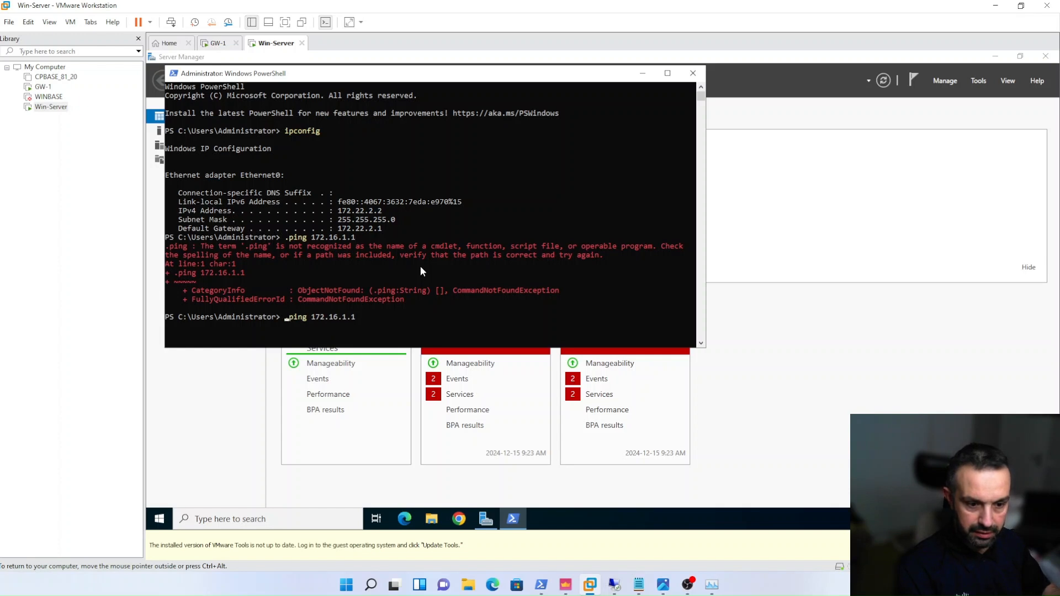
key(Delete)
key(Return)
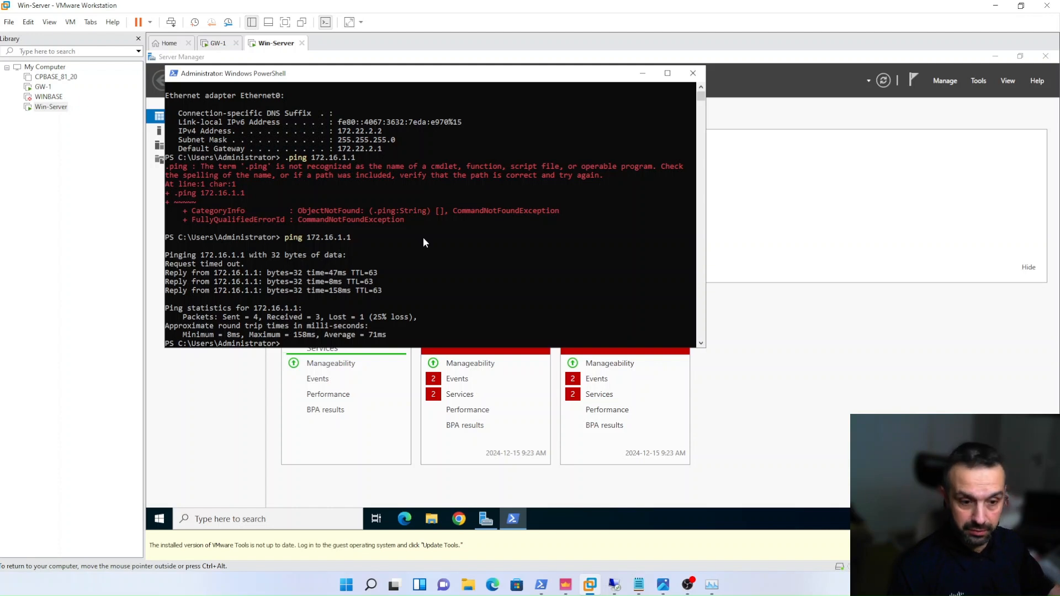
- Ping 172.16.1.2 from Win-Server and copy that address from the output
text(ping 172.16.1.)
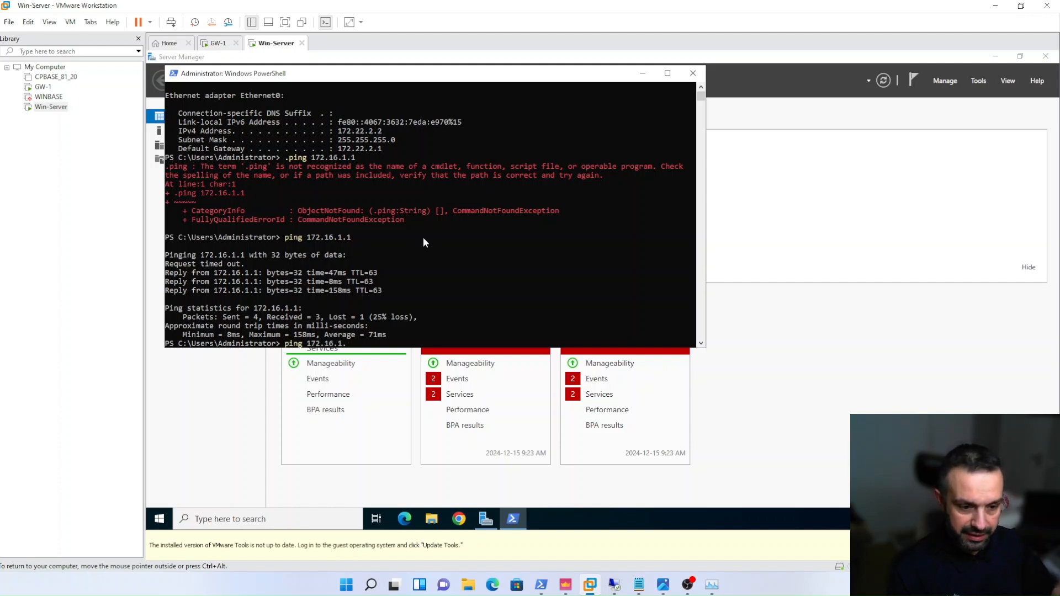
text(2)
key(Return)
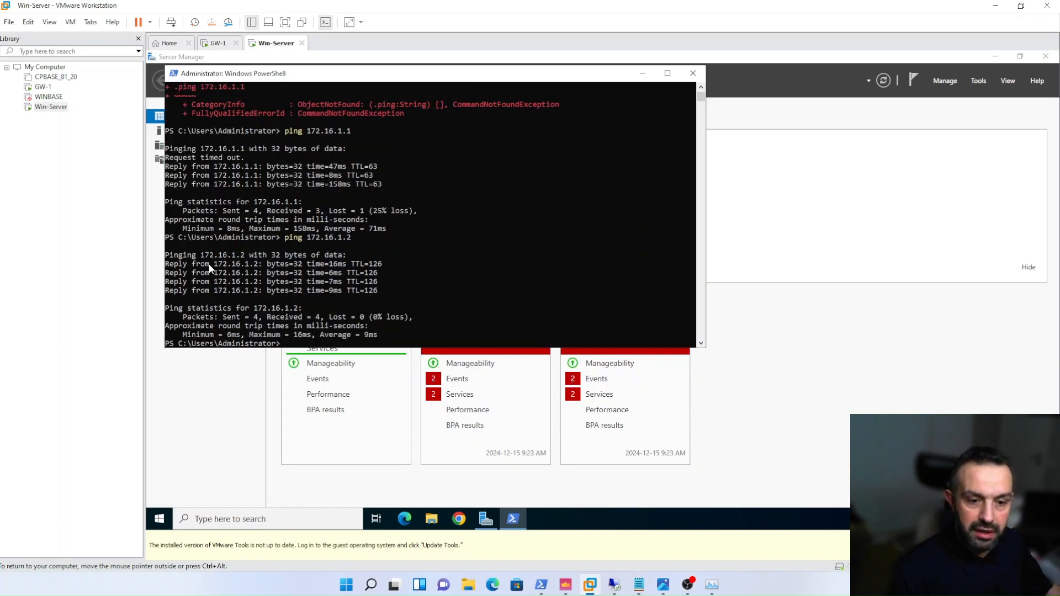
drag(213, 264, 256, 270)
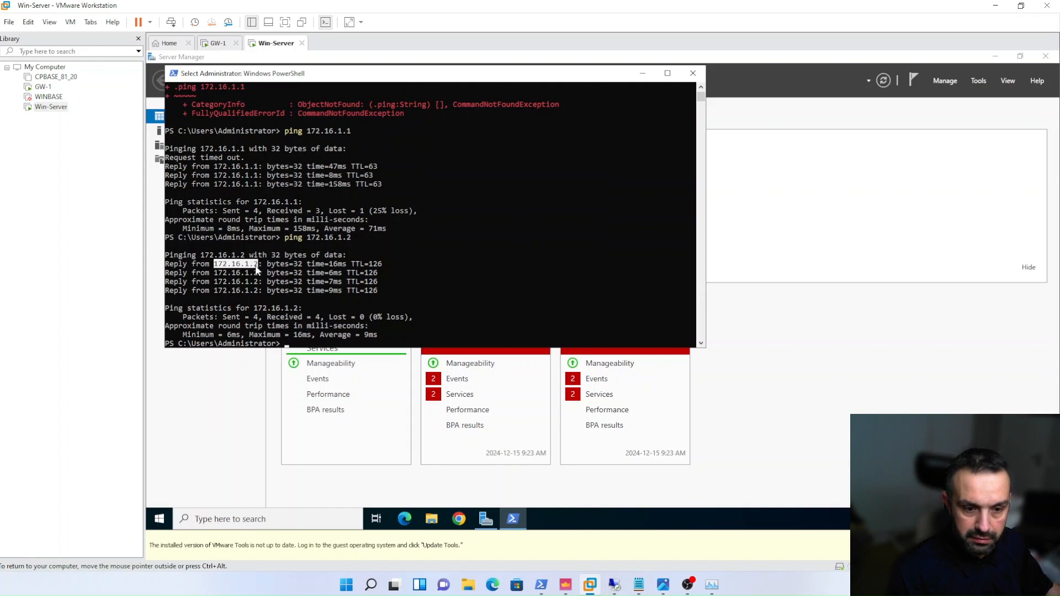
right_click(256, 269)
- Switch to SmartConsole and search the last 24 hours of logs for 172.16.1.2
click(565, 584)
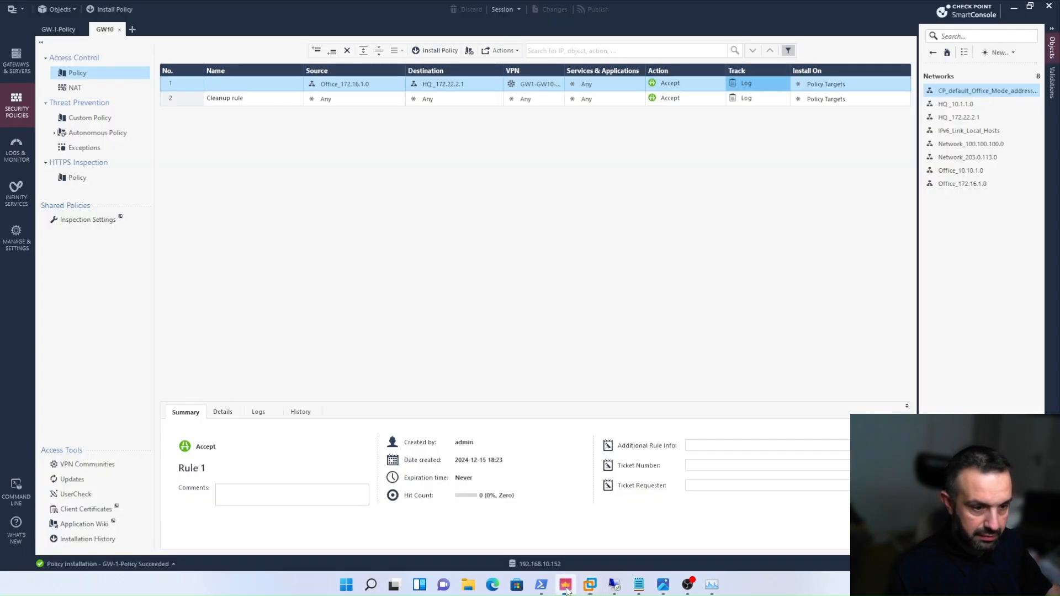
click(17, 149)
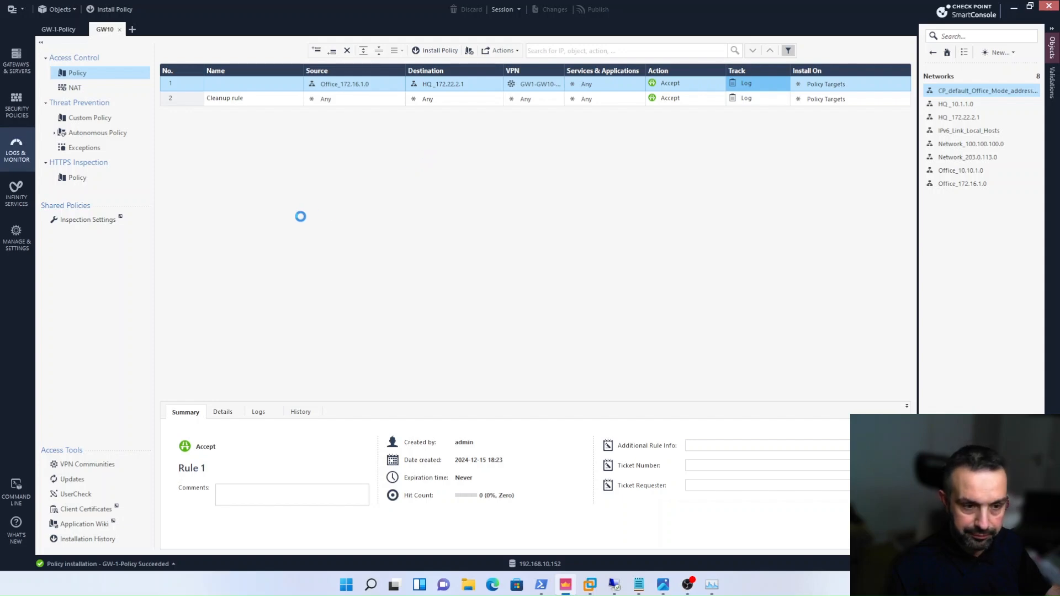
triple_click(244, 57)
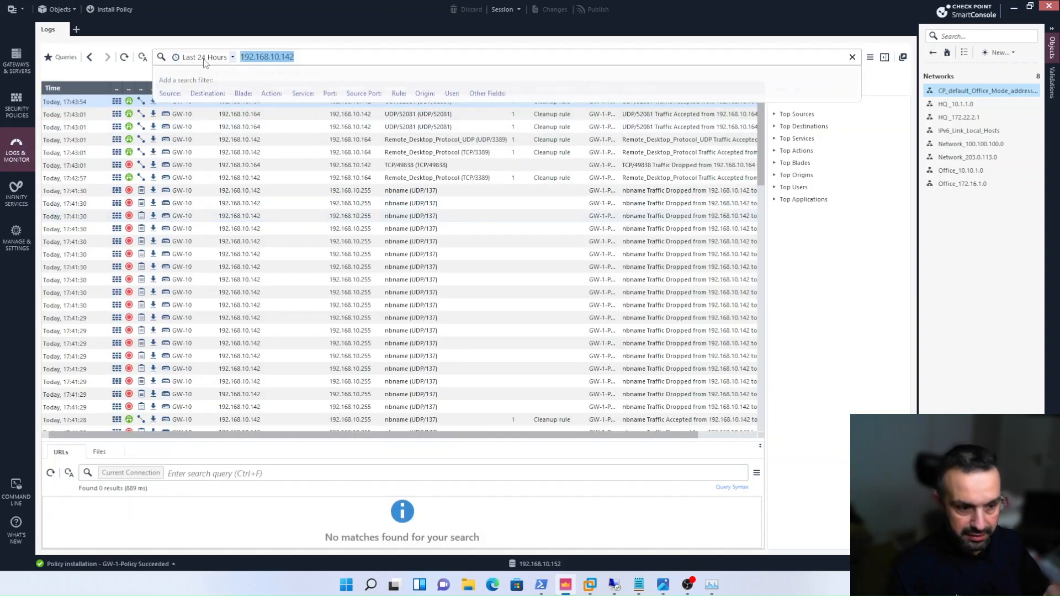
text(172.16.1.2)
key(Return)
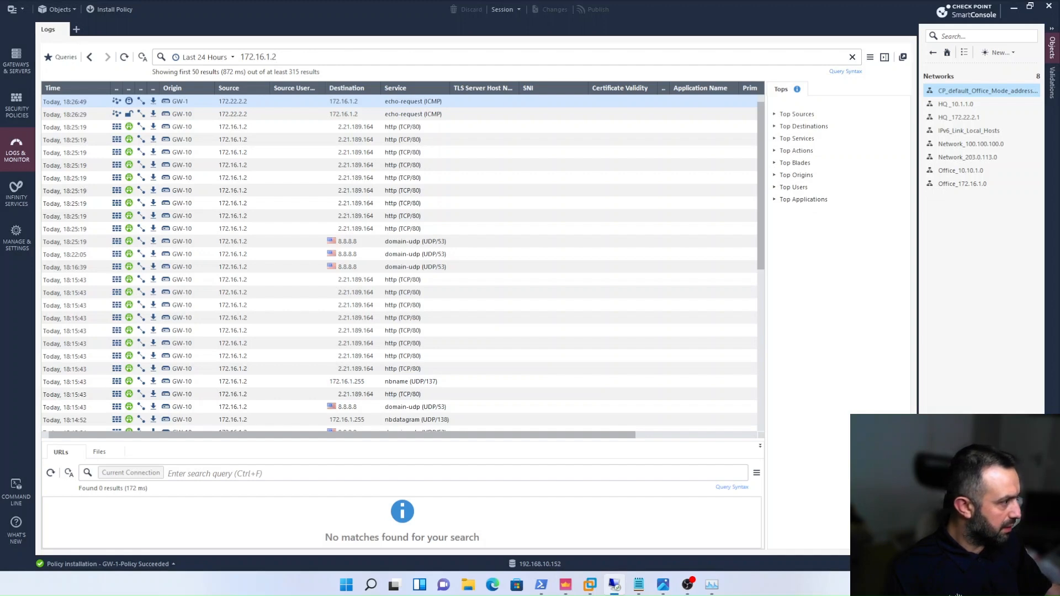
- Switch to the remote desktop session at 192.168.10.164 and unlock the A-Host virtual machine with the Administrator account password
drag(1030, 0, 450, 0)
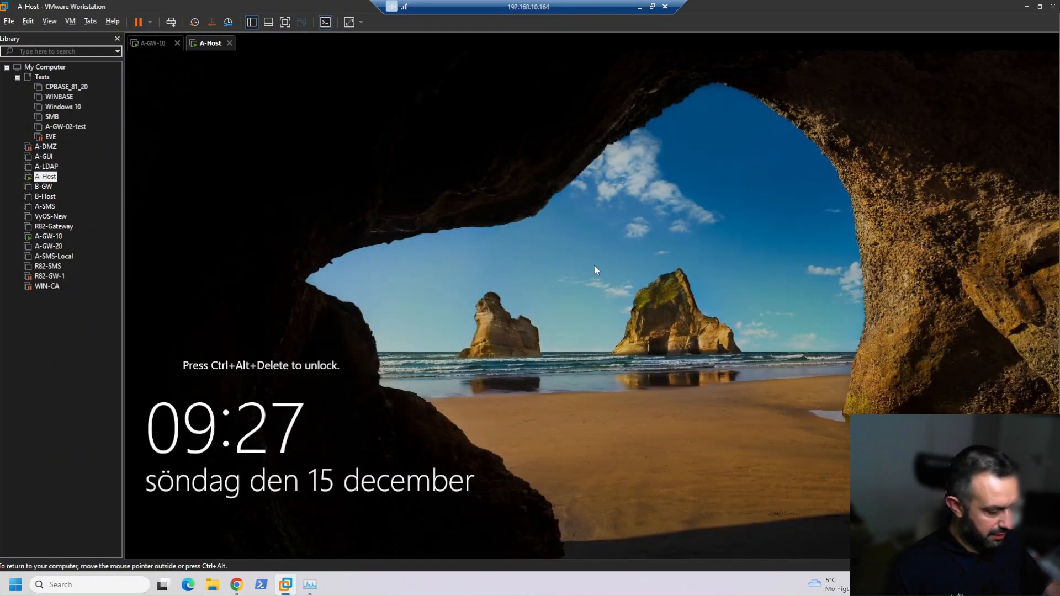
key(ctrl+alt+Insert)
text(*********)
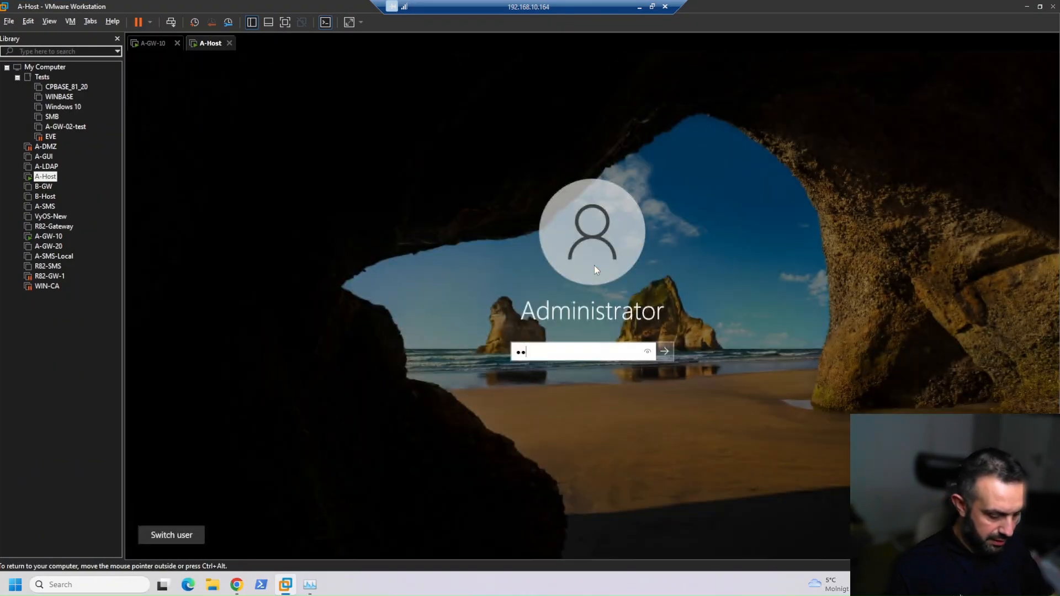
key(Return)
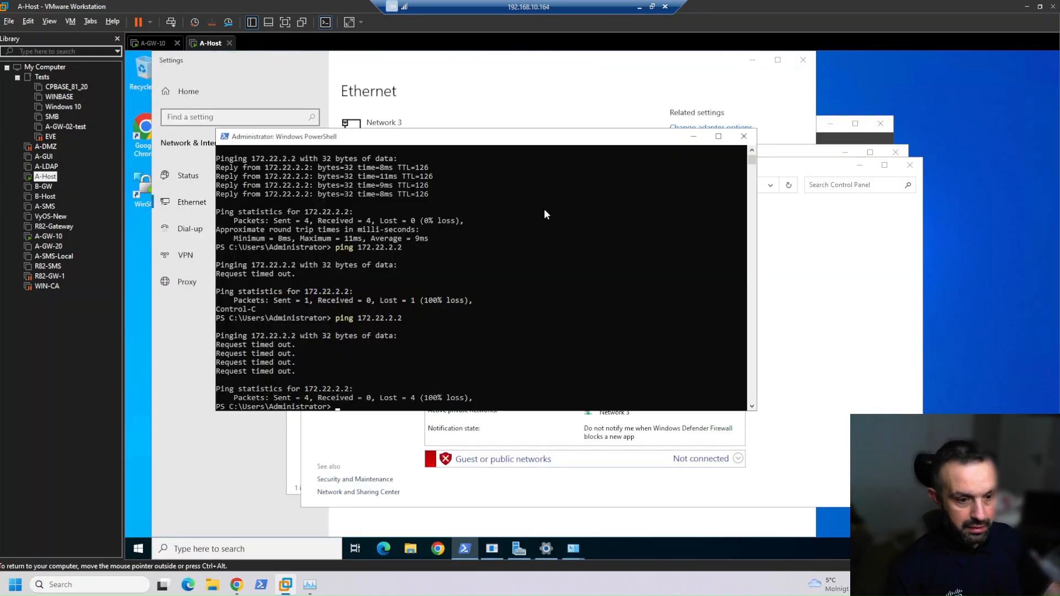
- Run ipconfig in PowerShell on A-Host to examine its IP configuration
key(Return)
key(Return)
key(Return)
key(Return)
key(Return)
key(Return)
key(Return)
key(Return)
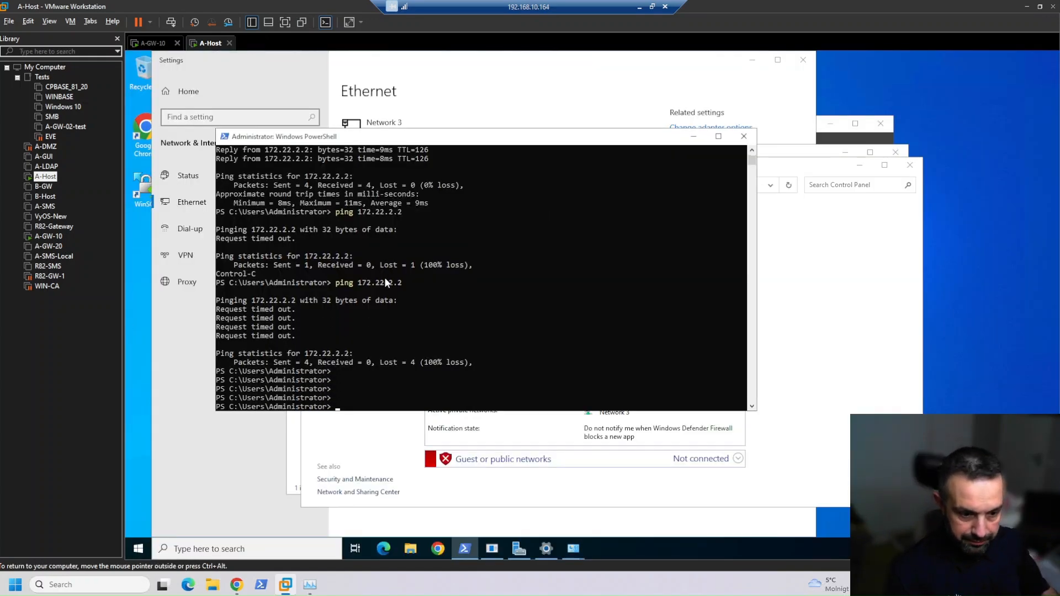
key(Return)
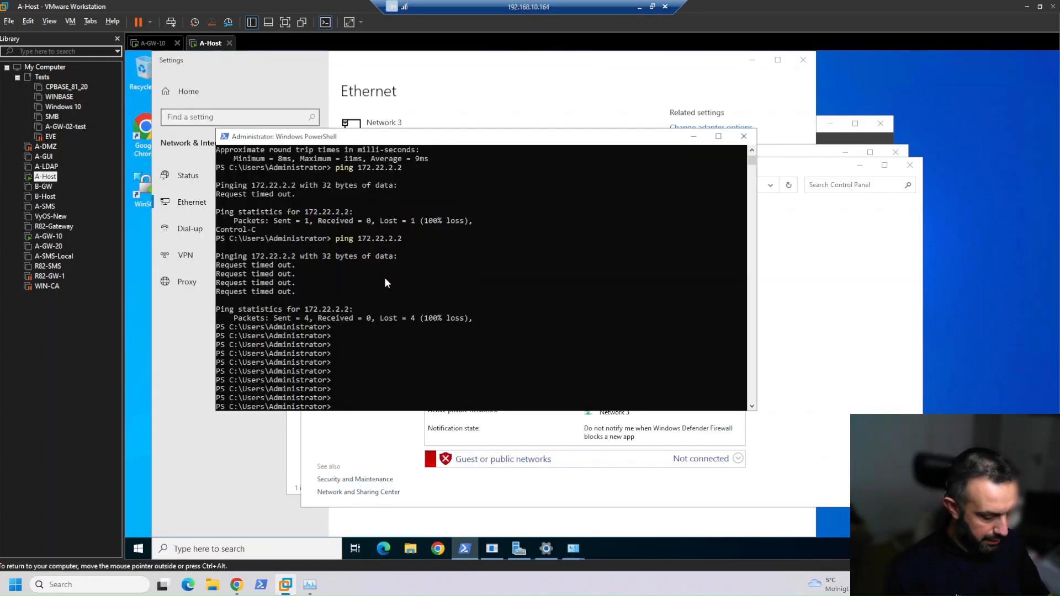
text(ipconfig)
key(Return)
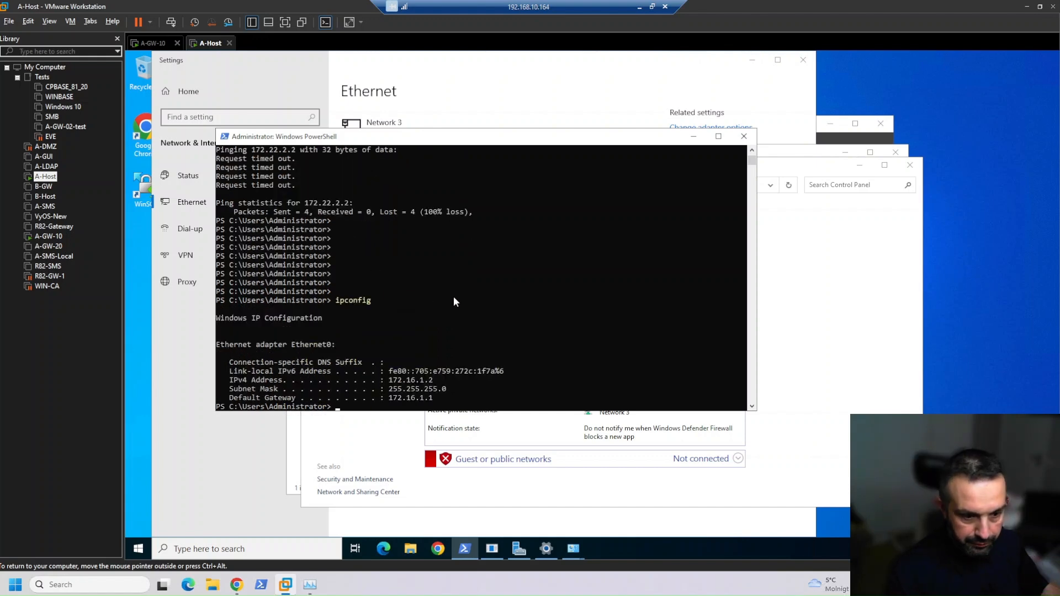
- Ping 172.22.2.1 from A-Host below a few blank prompt lines
key(Return)
key(Return)
key(Return)
key(Return)
key(Return)
key(Return)
key(Return)
key(Return)
key(Return)
key(Return)
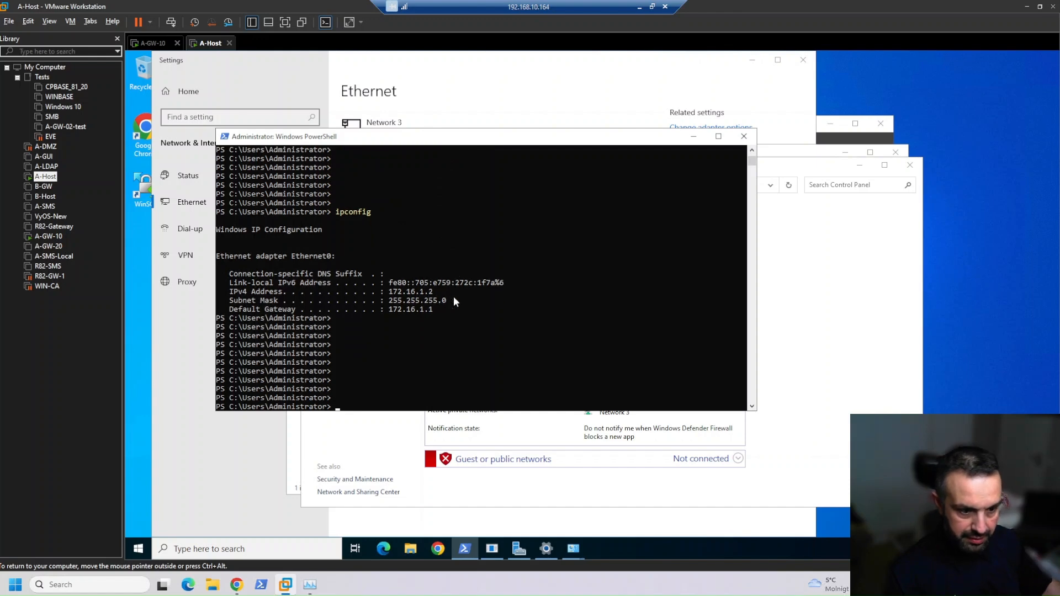
text(ping 1)
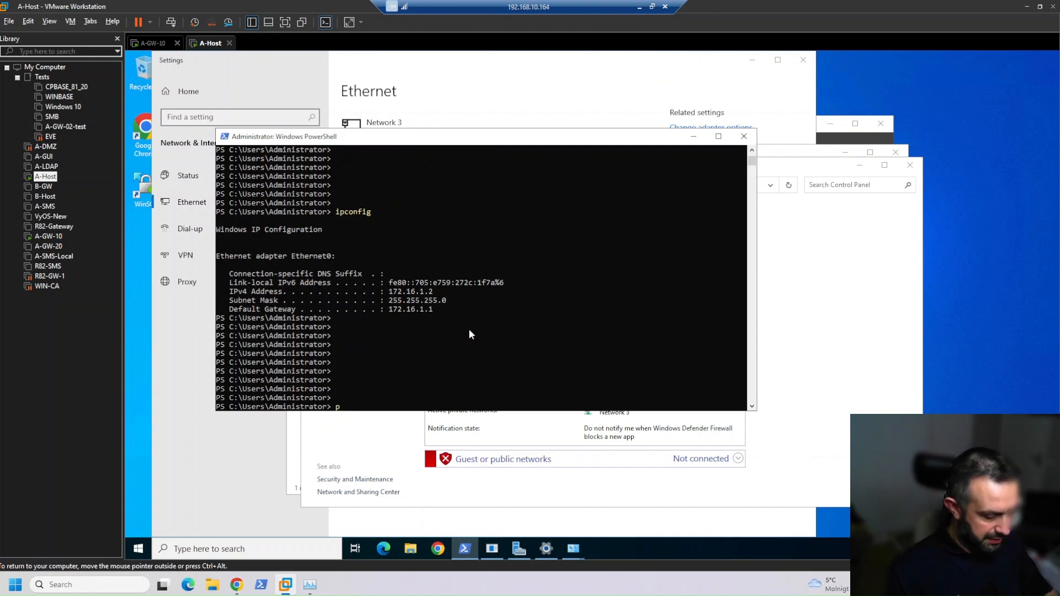
text(72.22.2.1)
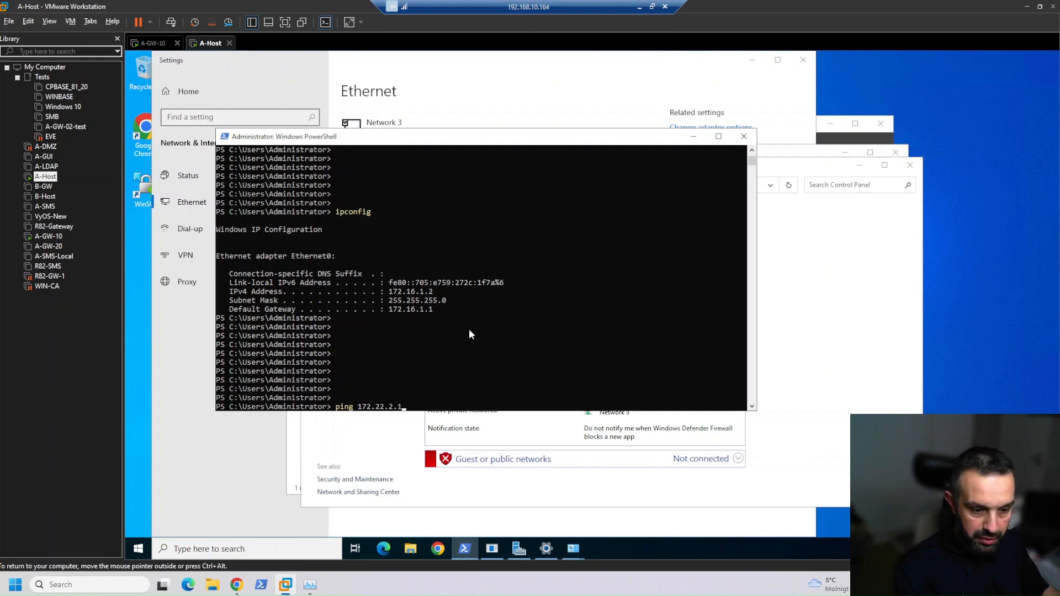
key(Return)
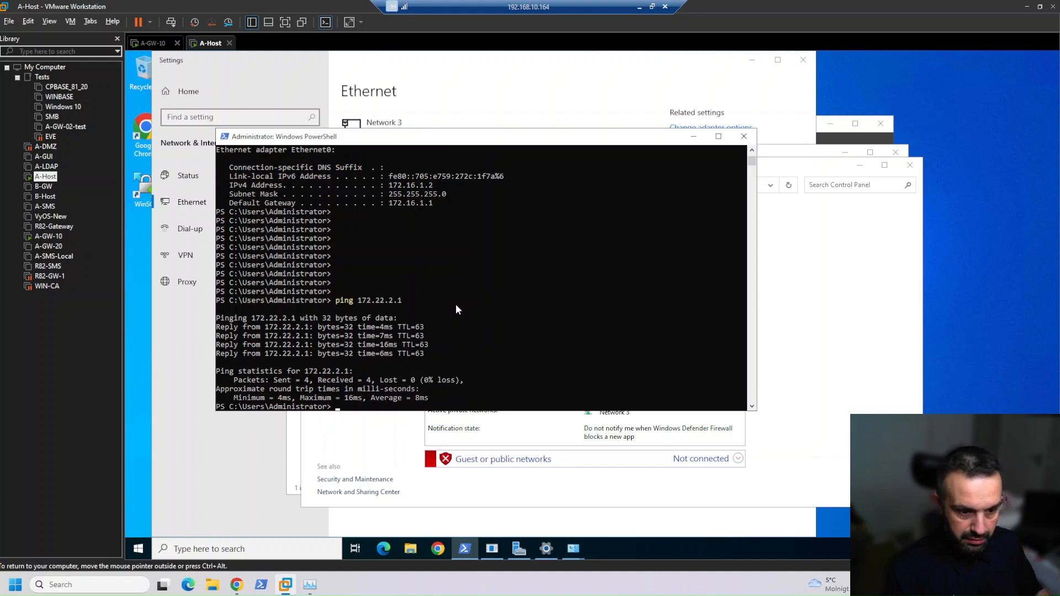
- Ping 172.22.2.2 from A-Host to test the path to Win-Server
key(Up)
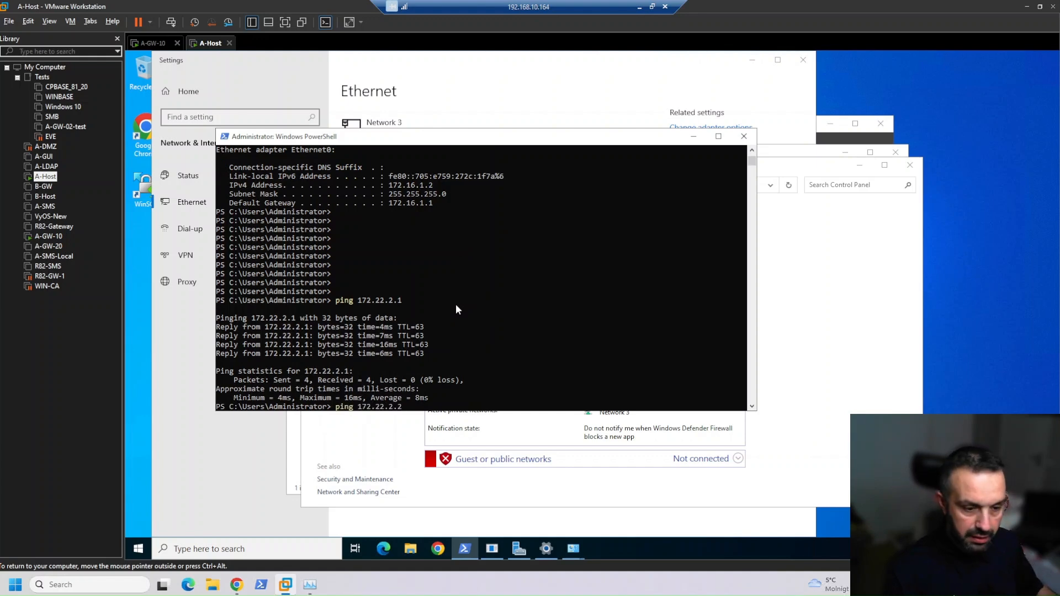
key(BackSpace)
text(2)
key(Return)
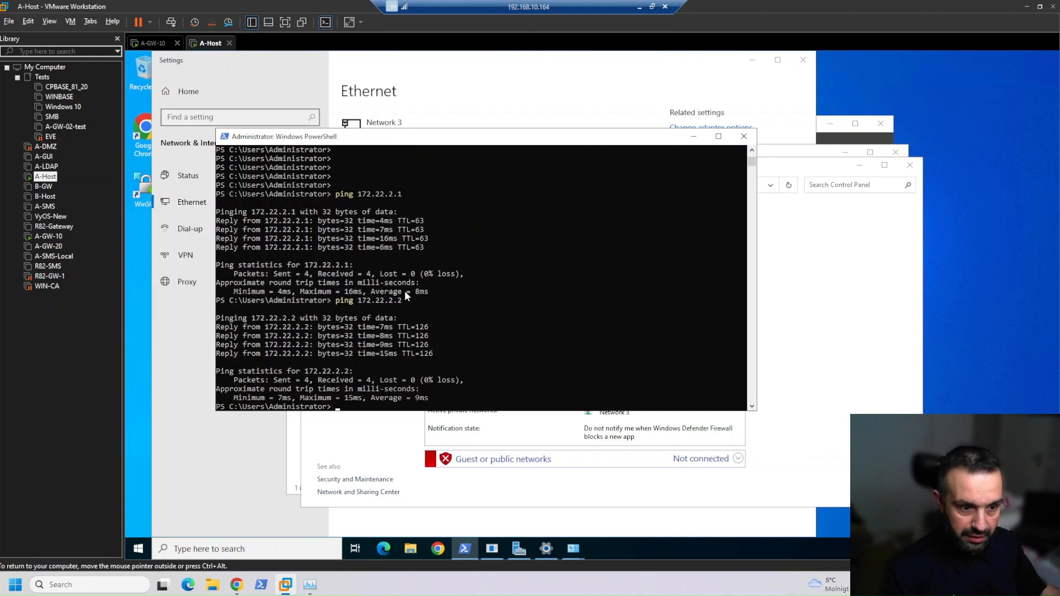
- Copy A-Host's IPv4 address, 172.16.1.2, from the earlier ipconfig output
scroll(405, 289, up, 1)
scroll(405, 289, up, 2)
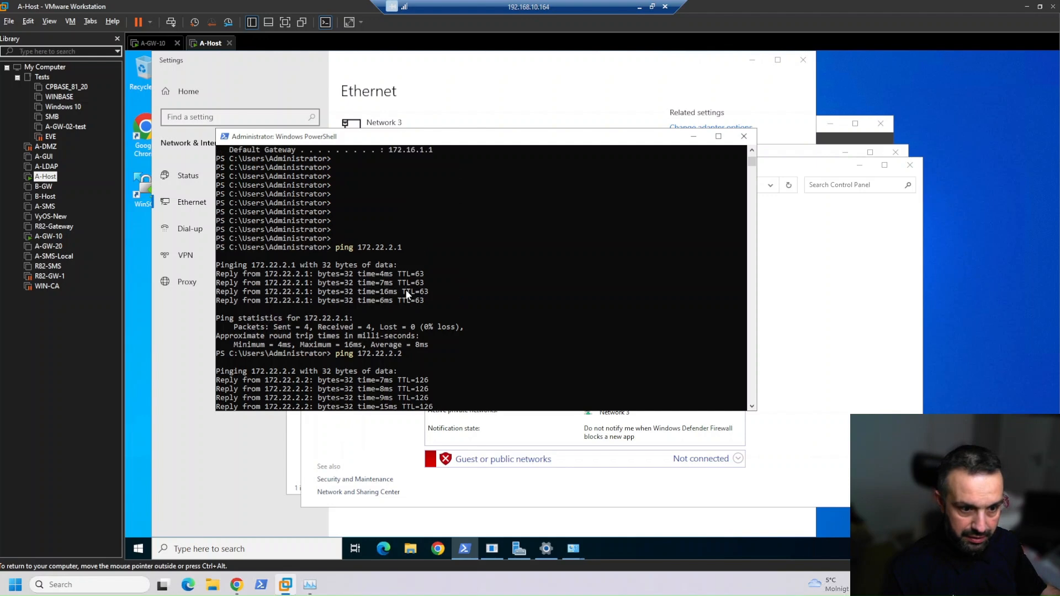
drag(390, 160, 431, 164)
right_click(432, 164)
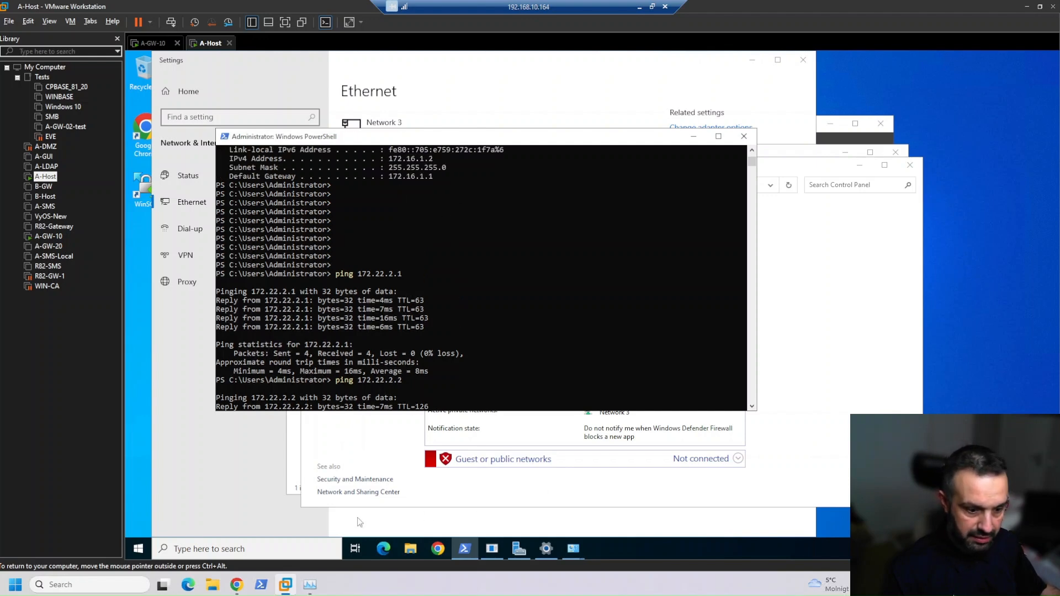
- Minimize the remote desktop session, return to SmartConsole and rerun the log search for 172.16.1.2
click(640, 7)
click(571, 587)
click(571, 588)
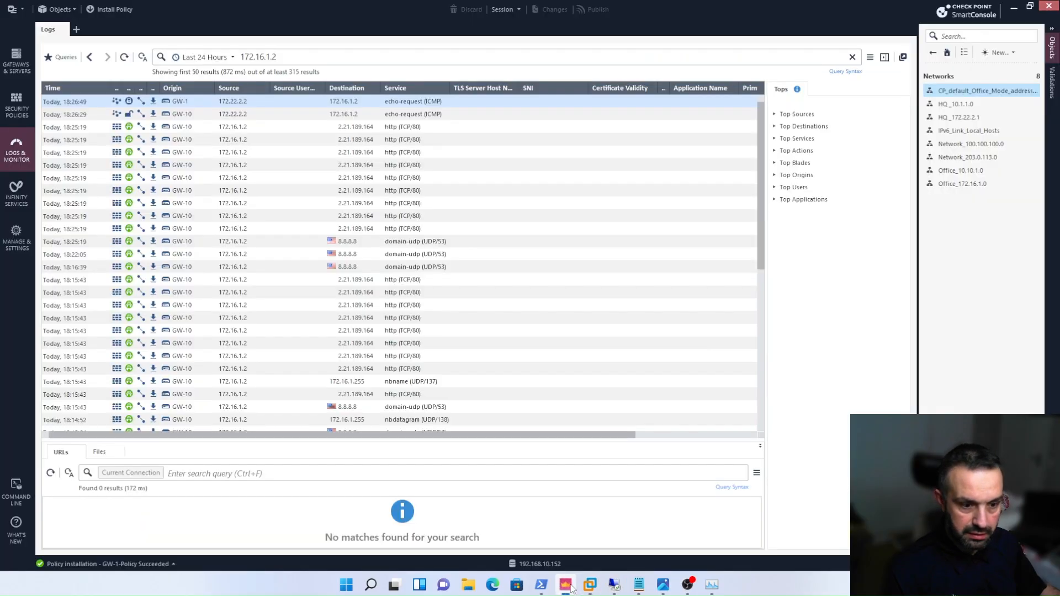
click(297, 61)
key(ctrl+a)
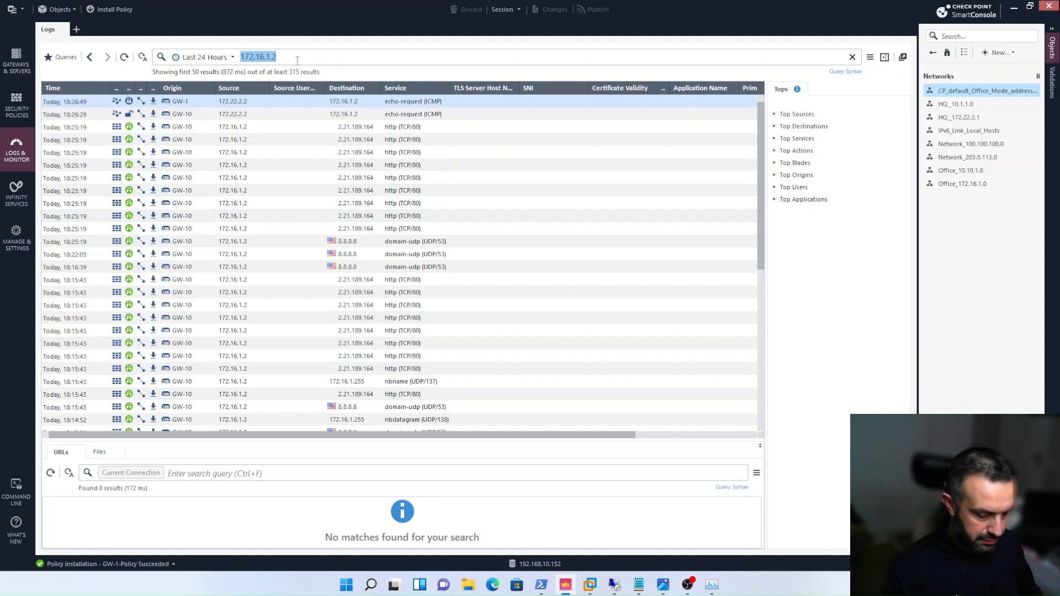
key(ctrl+v)
key(Return)
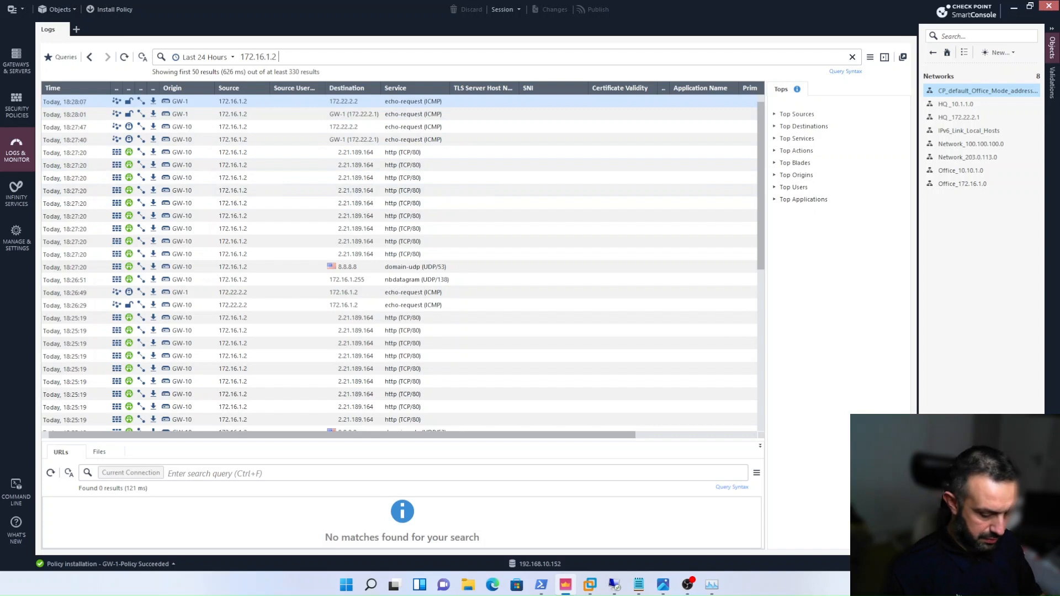
- Narrow the log search to "172.16.1.2 and 172.22.2.2" to examine the VPN traffic between the two hosts
text(and 172.22.)
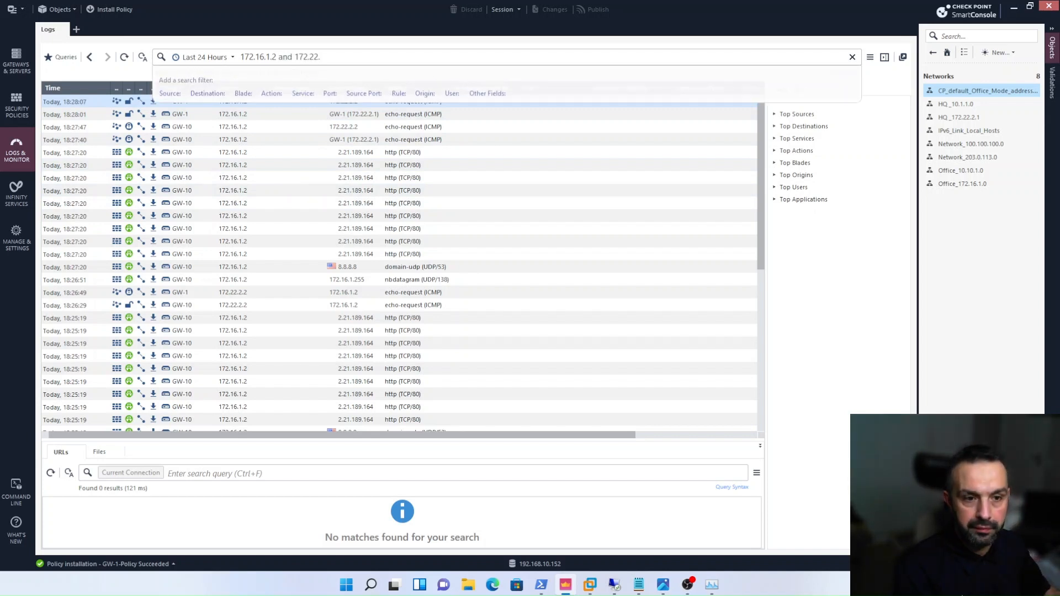
text(2.2)
key(Return)
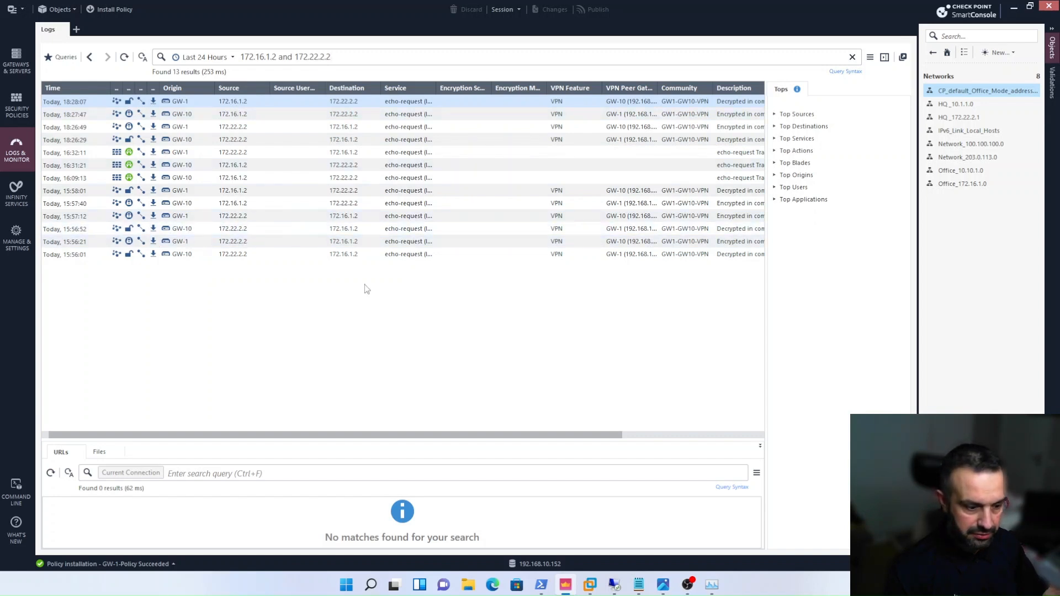
mouse_move(590, 585)
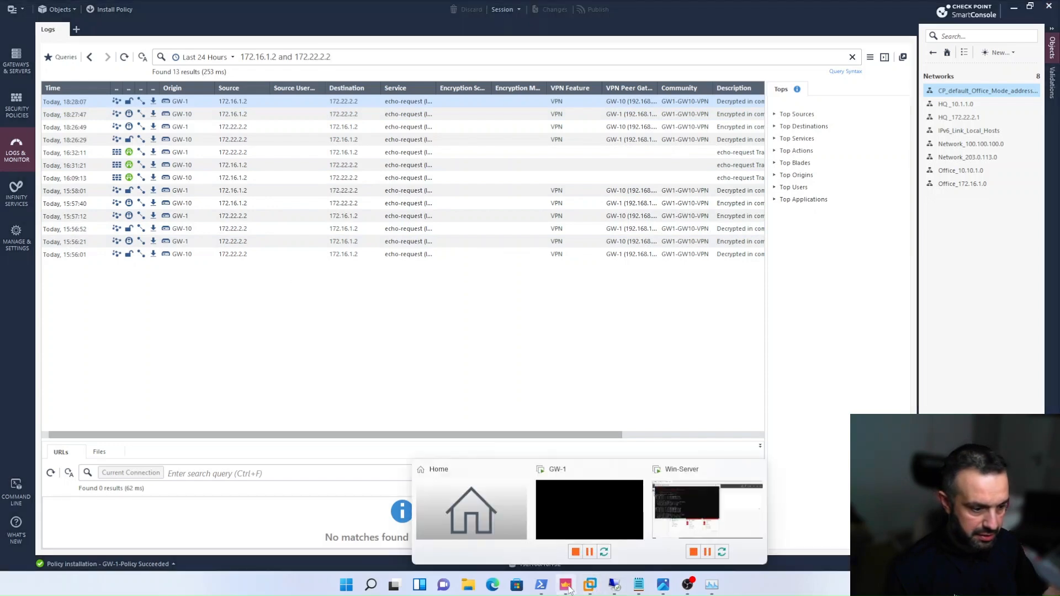
- Switch to the Win-Server virtual machine, load google.com in Chrome and search for "go" to generate internet traffic
click(675, 519)
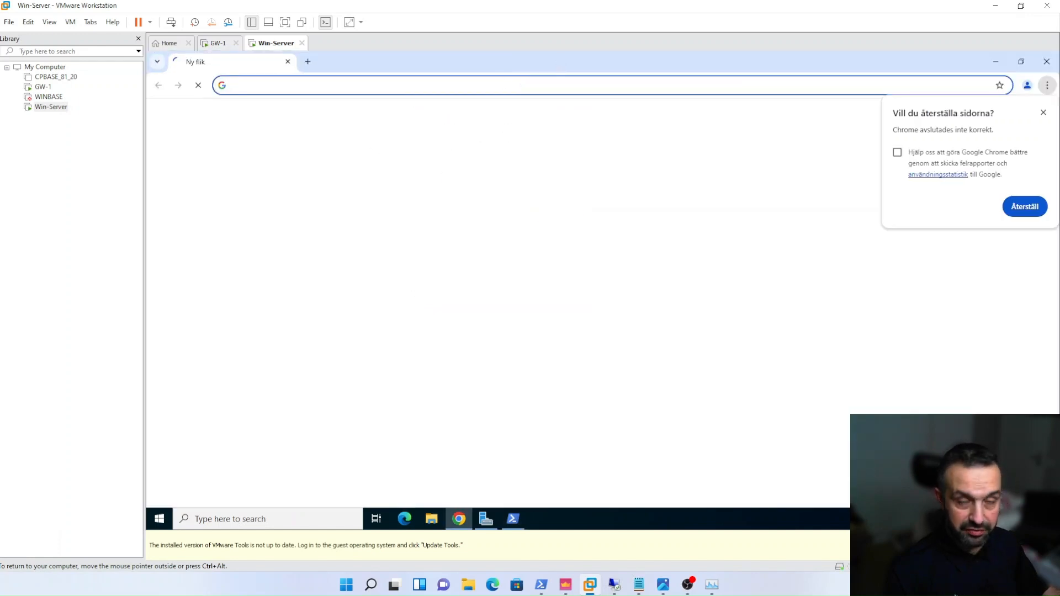
click(442, 85)
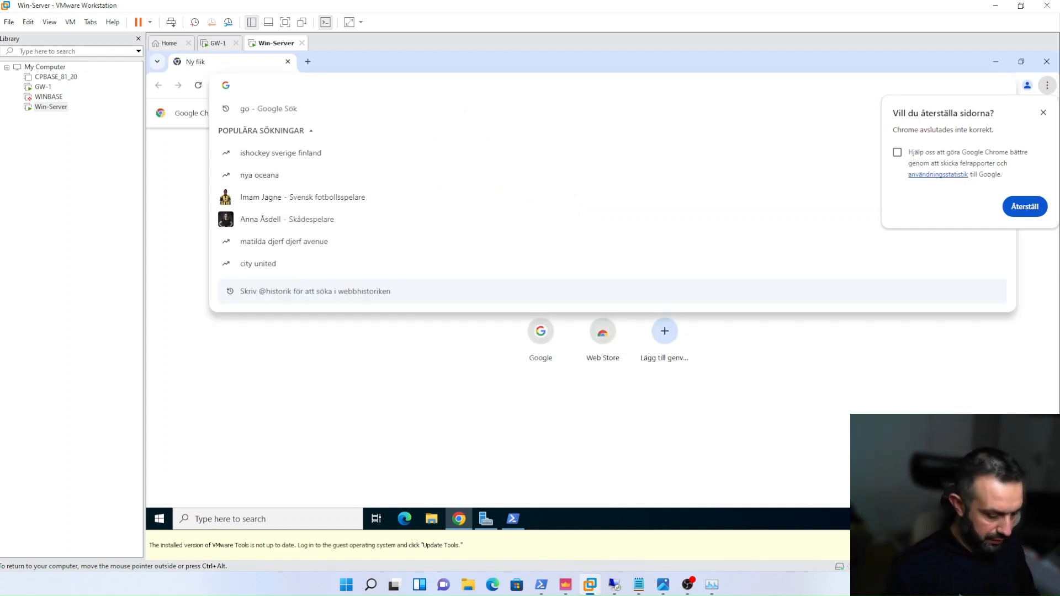
text(google.com)
key(Return)
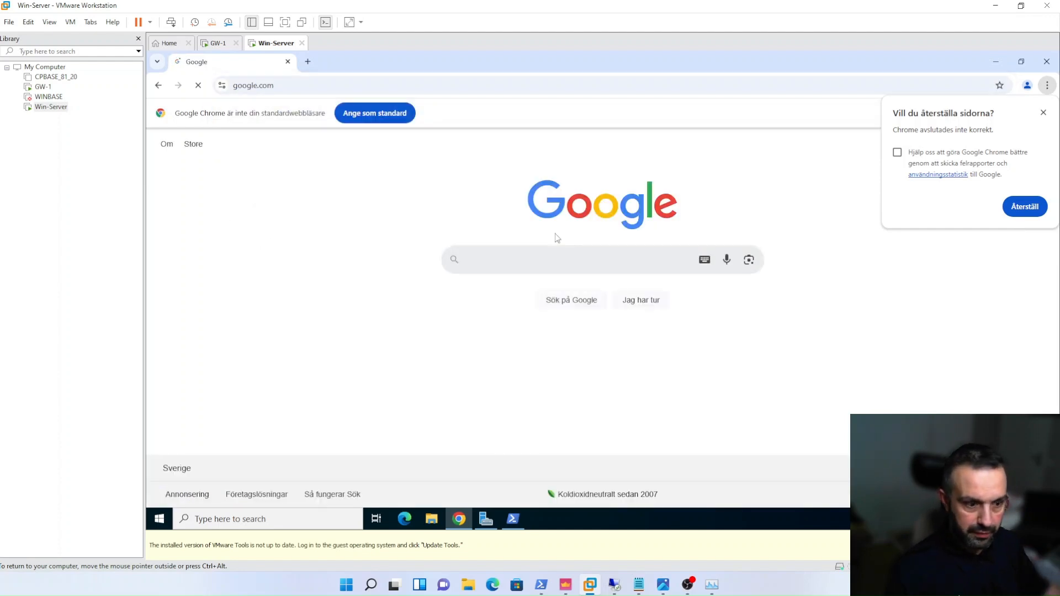
click(549, 257)
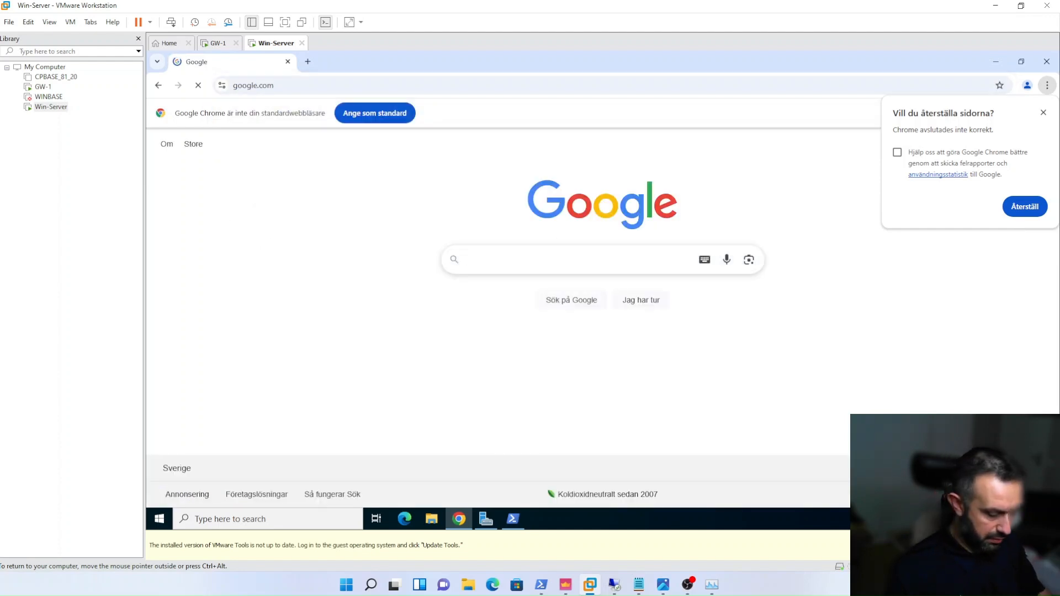
text(go)
key(Return)
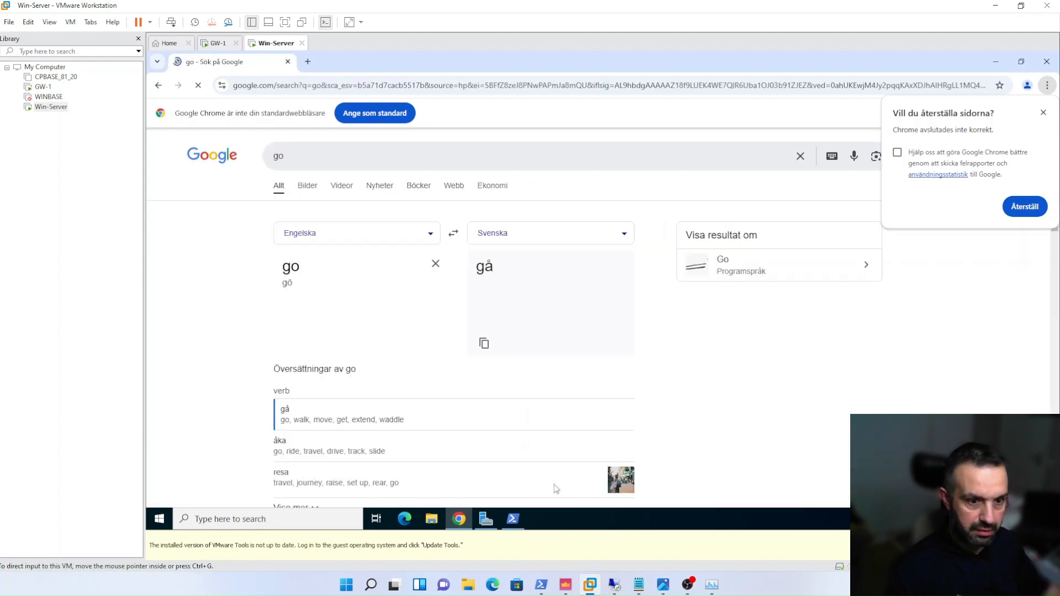
- Run ipconfig in Win-Server's PowerShell and copy its IPv4 address, 172.22.2.2
click(513, 519)
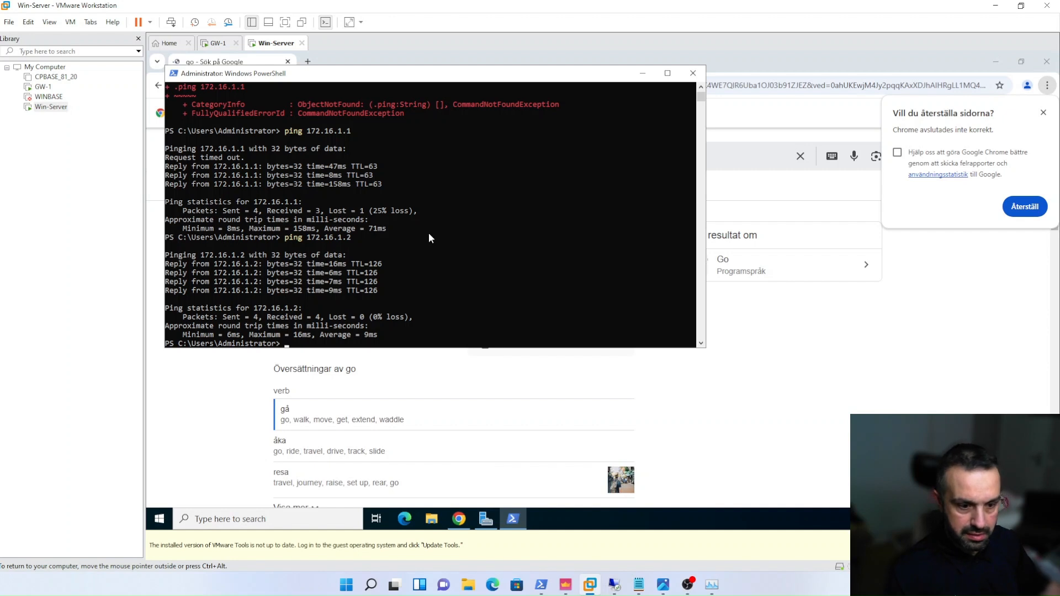
text(ipco)
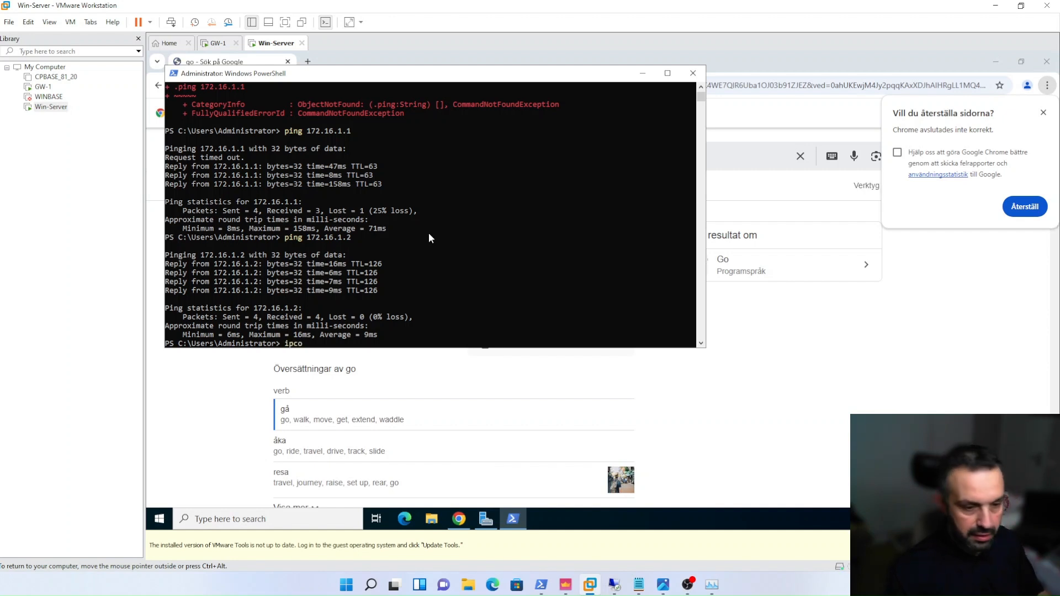
text(nfig)
key(Return)
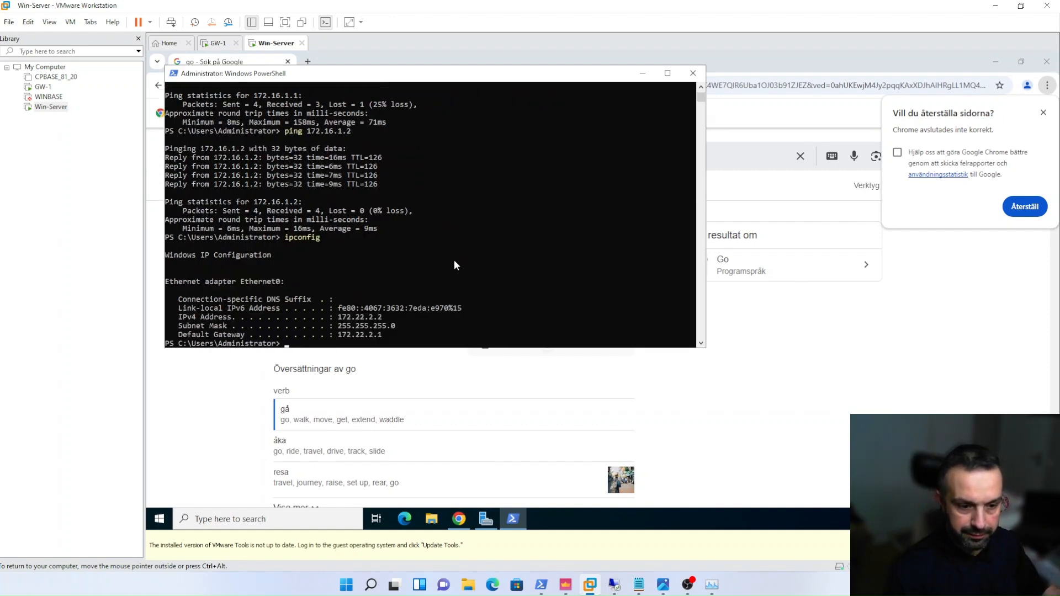
drag(338, 317, 380, 318)
key(ctrl+c)
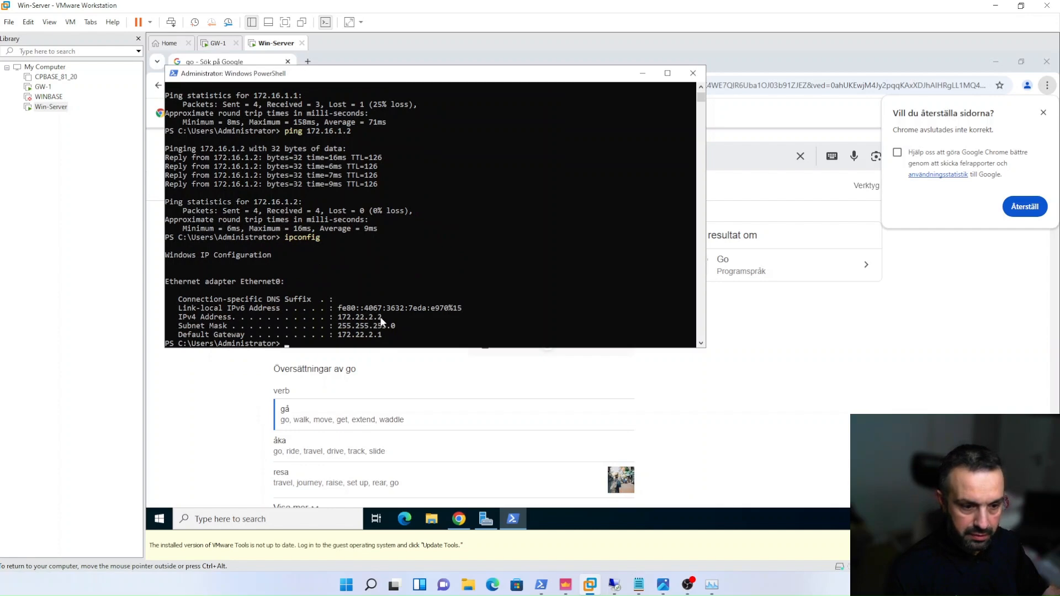
- Return to SmartConsole, refresh the logs and reduce the query to 172.22.2.2 to examine Win-Server's internet traffic
click(566, 584)
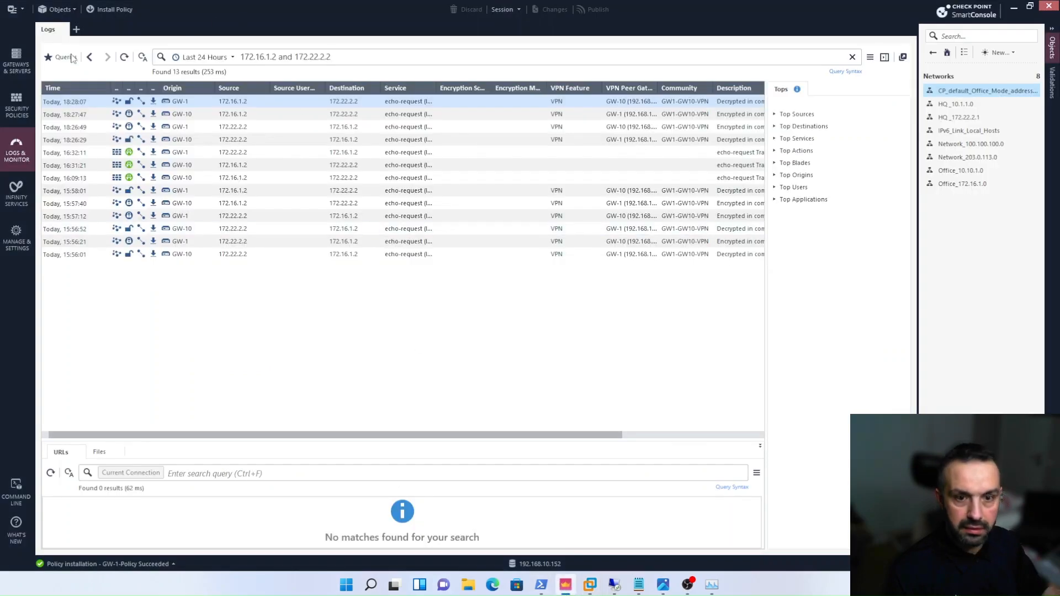
click(124, 57)
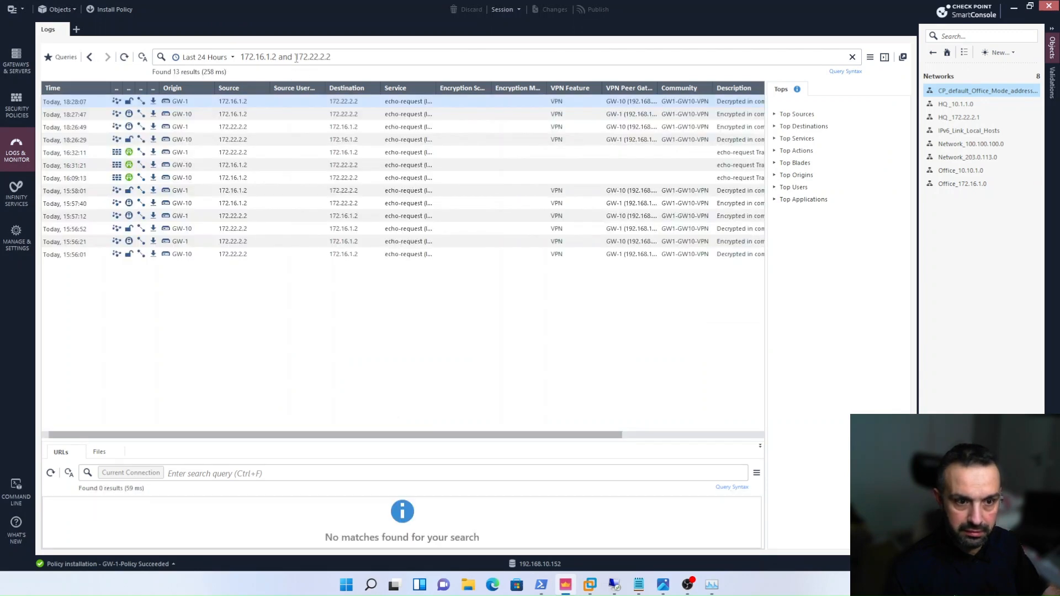
drag(293, 57, 190, 58)
key(BackSpace)
key(Return)
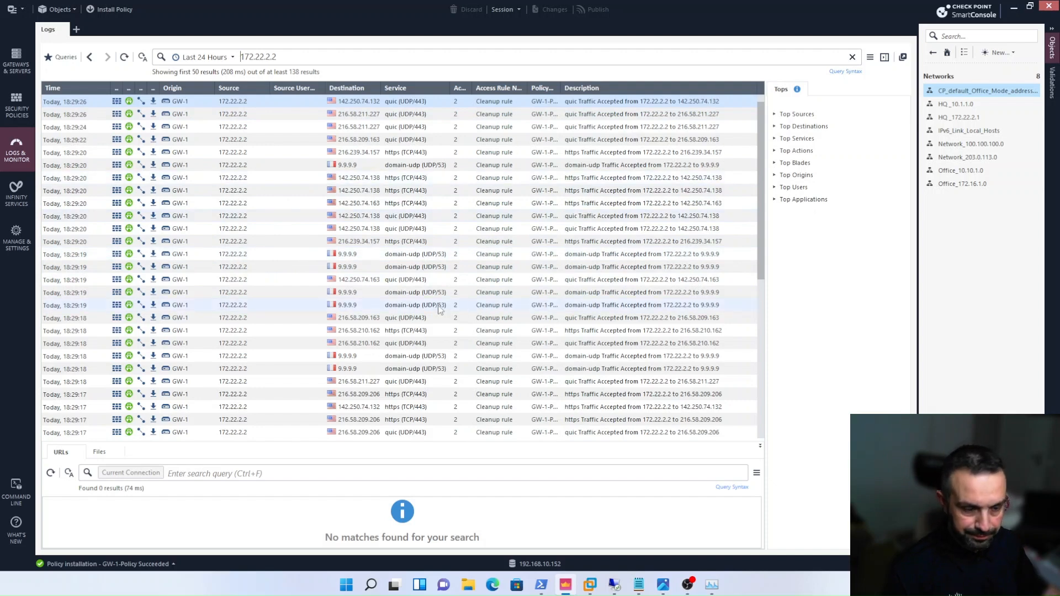
- Review the gateways, tunnel management and VPN routing settings of the GW1-GW10-VPN community, leaving them unmodified
click(16, 111)
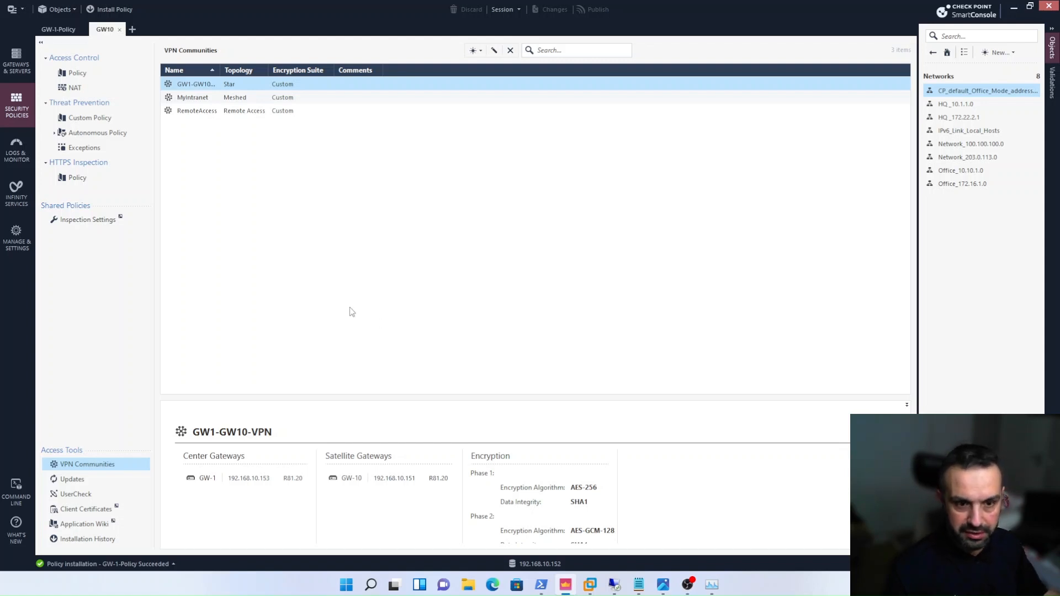
double_click(214, 84)
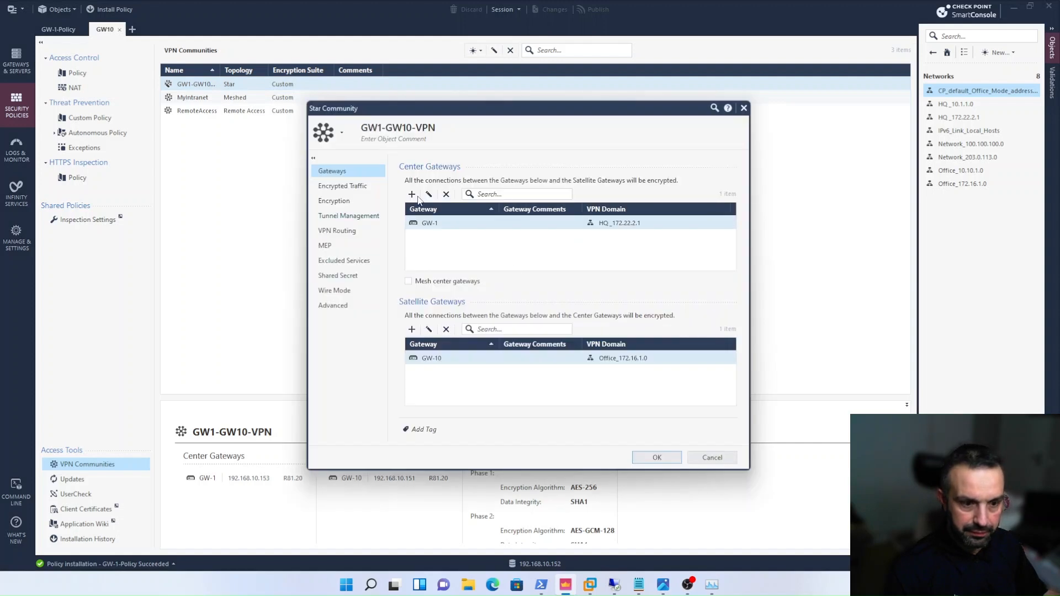
click(347, 216)
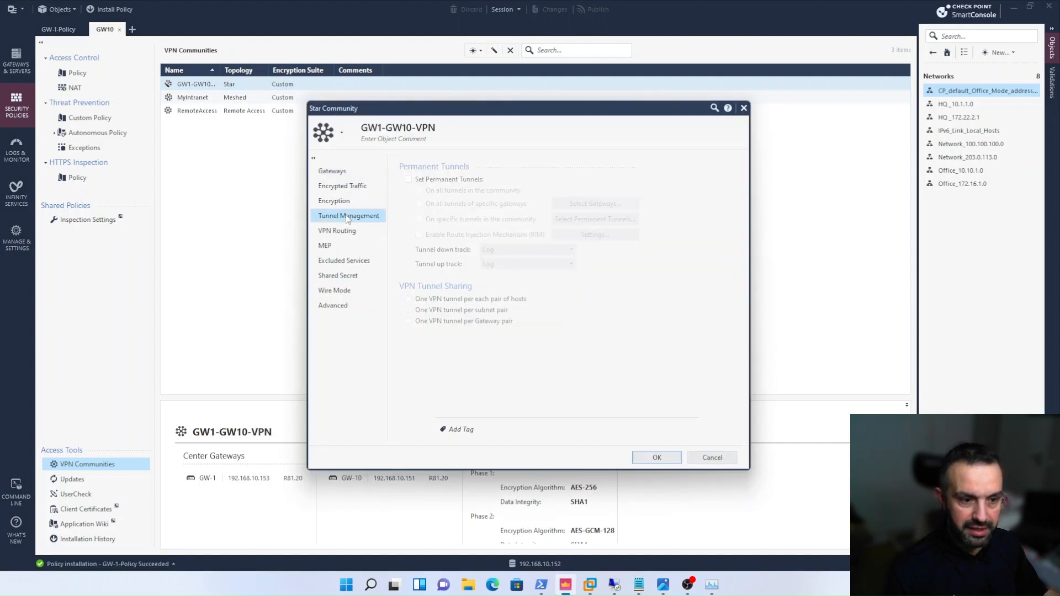
click(345, 231)
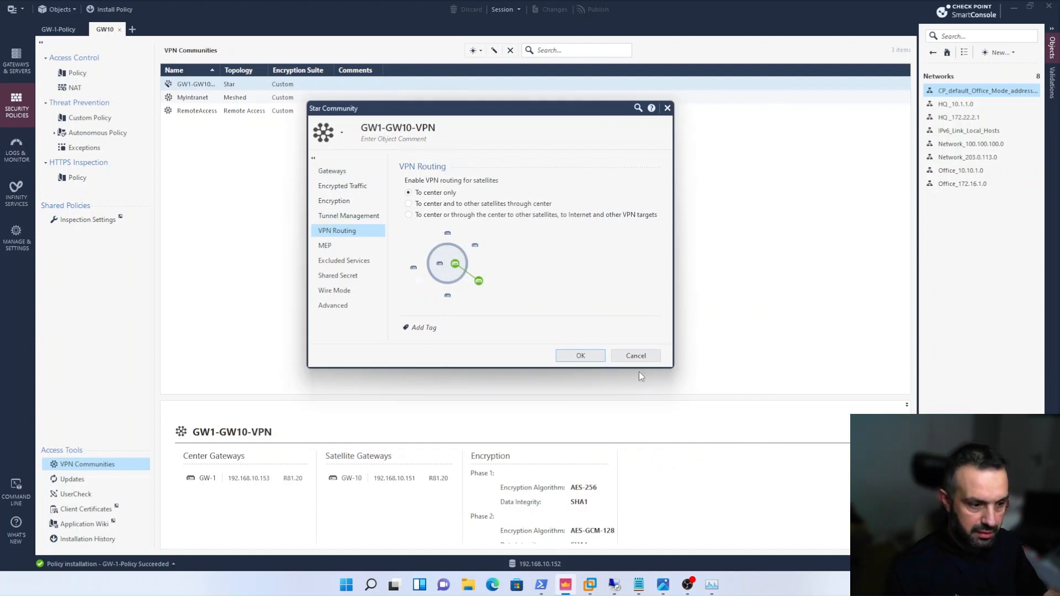
click(636, 356)
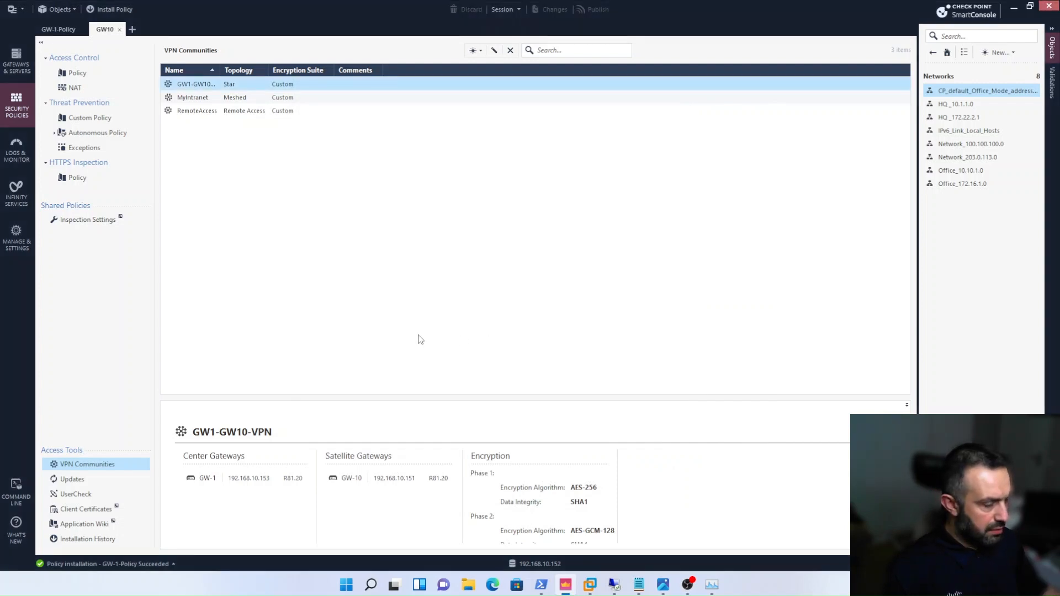